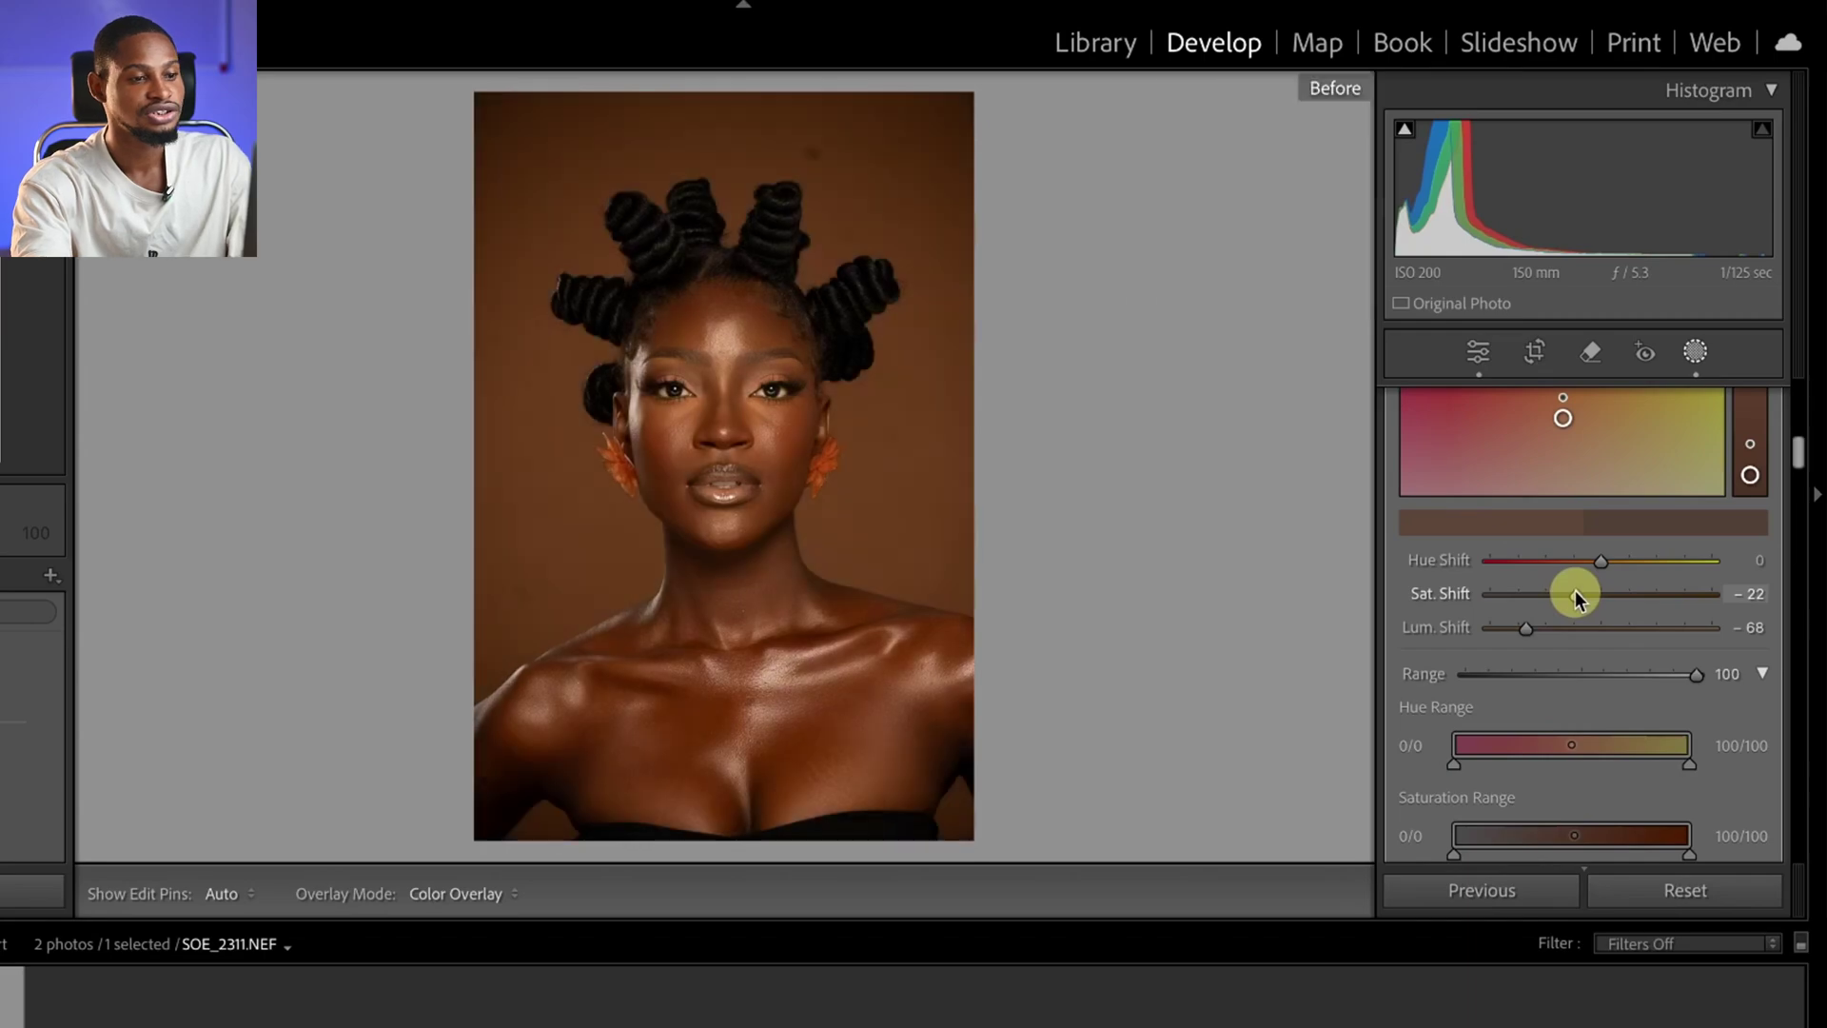
{"action": "key", "text": "backslash"}
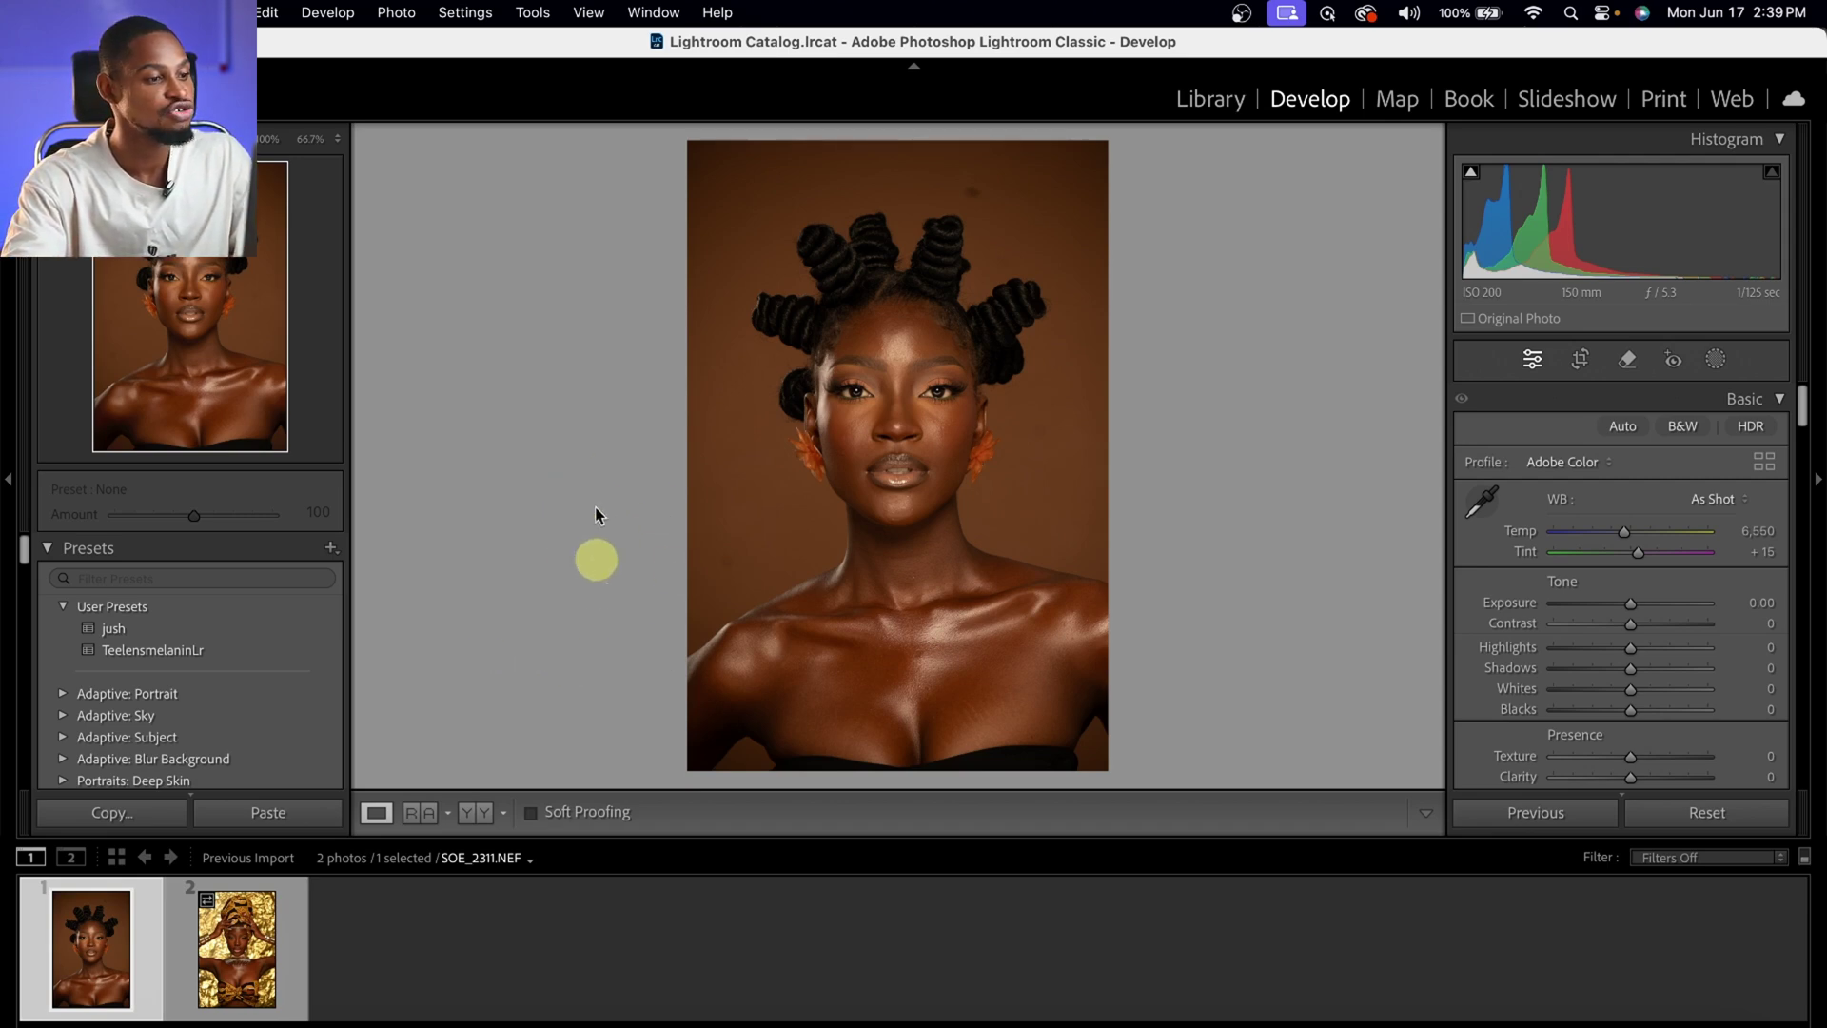
Apply the Teelensmelanin preset and cool the white balance Temp to 4,471.
{"action": "left_click", "coordinate": [160, 651]}
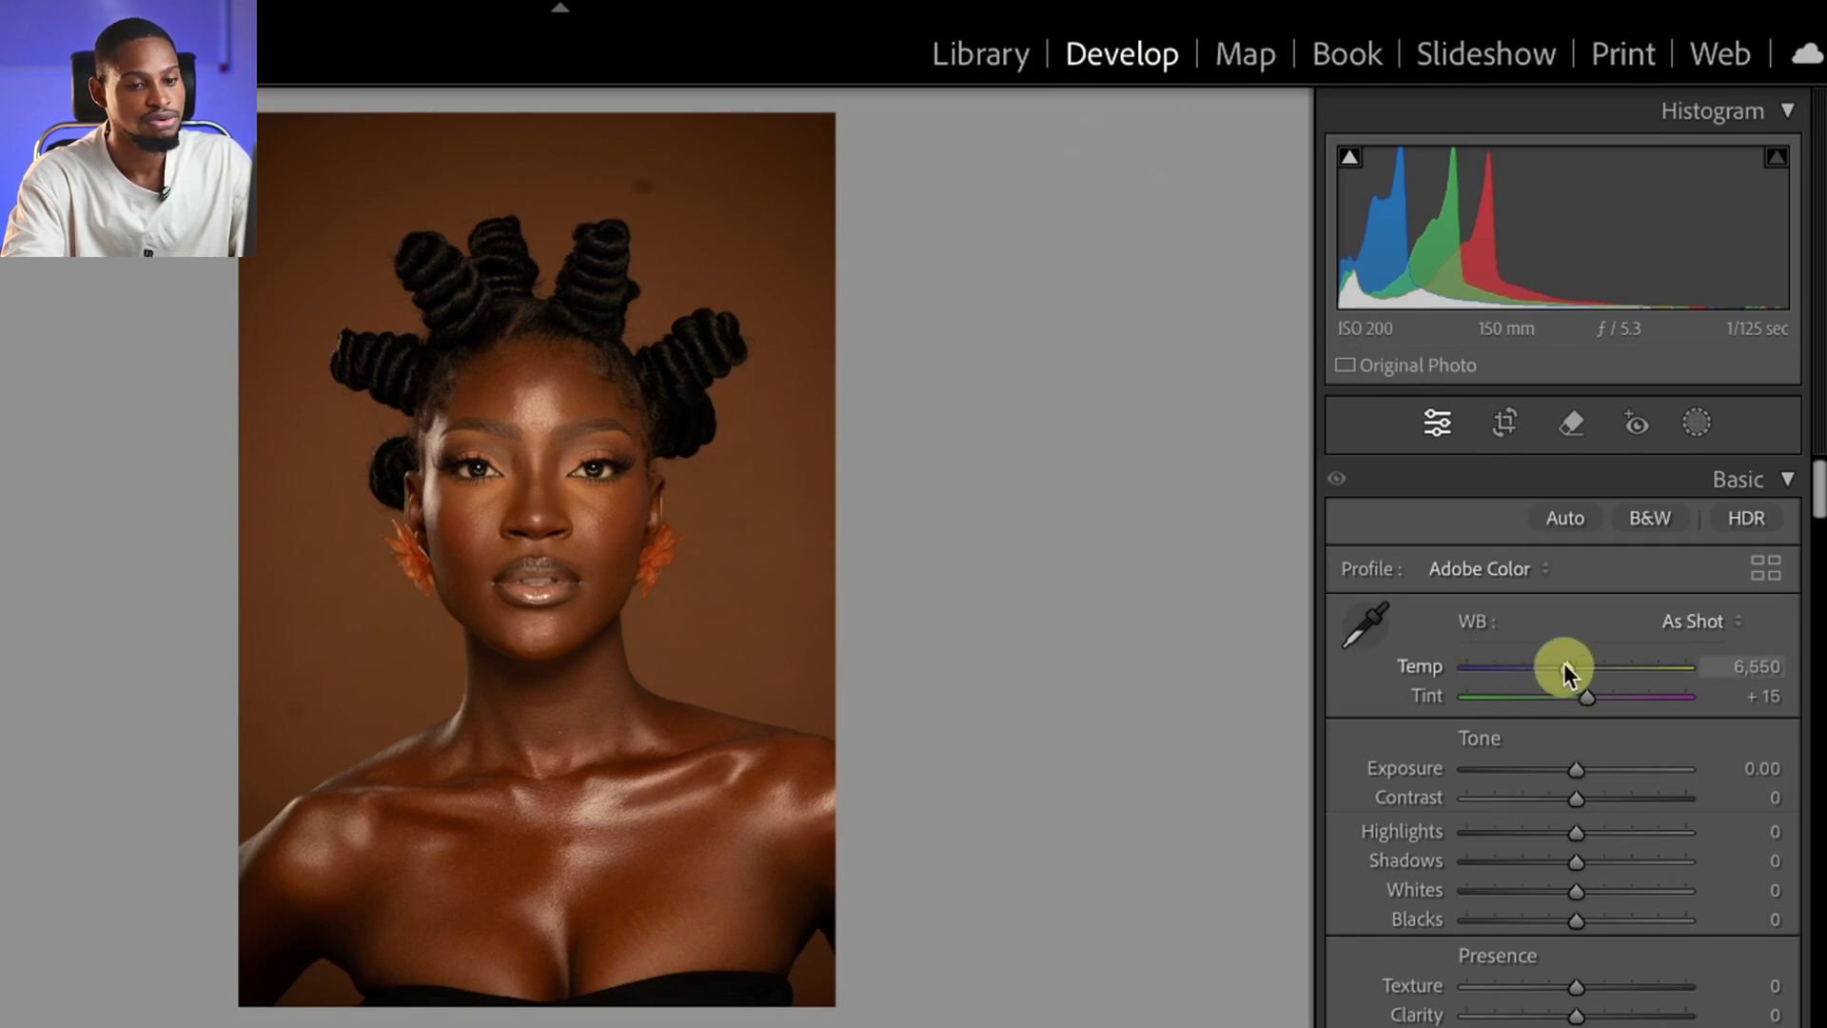
{"action": "left_click_drag", "start_coordinate": [1563, 662], "coordinate": [1533, 665]}
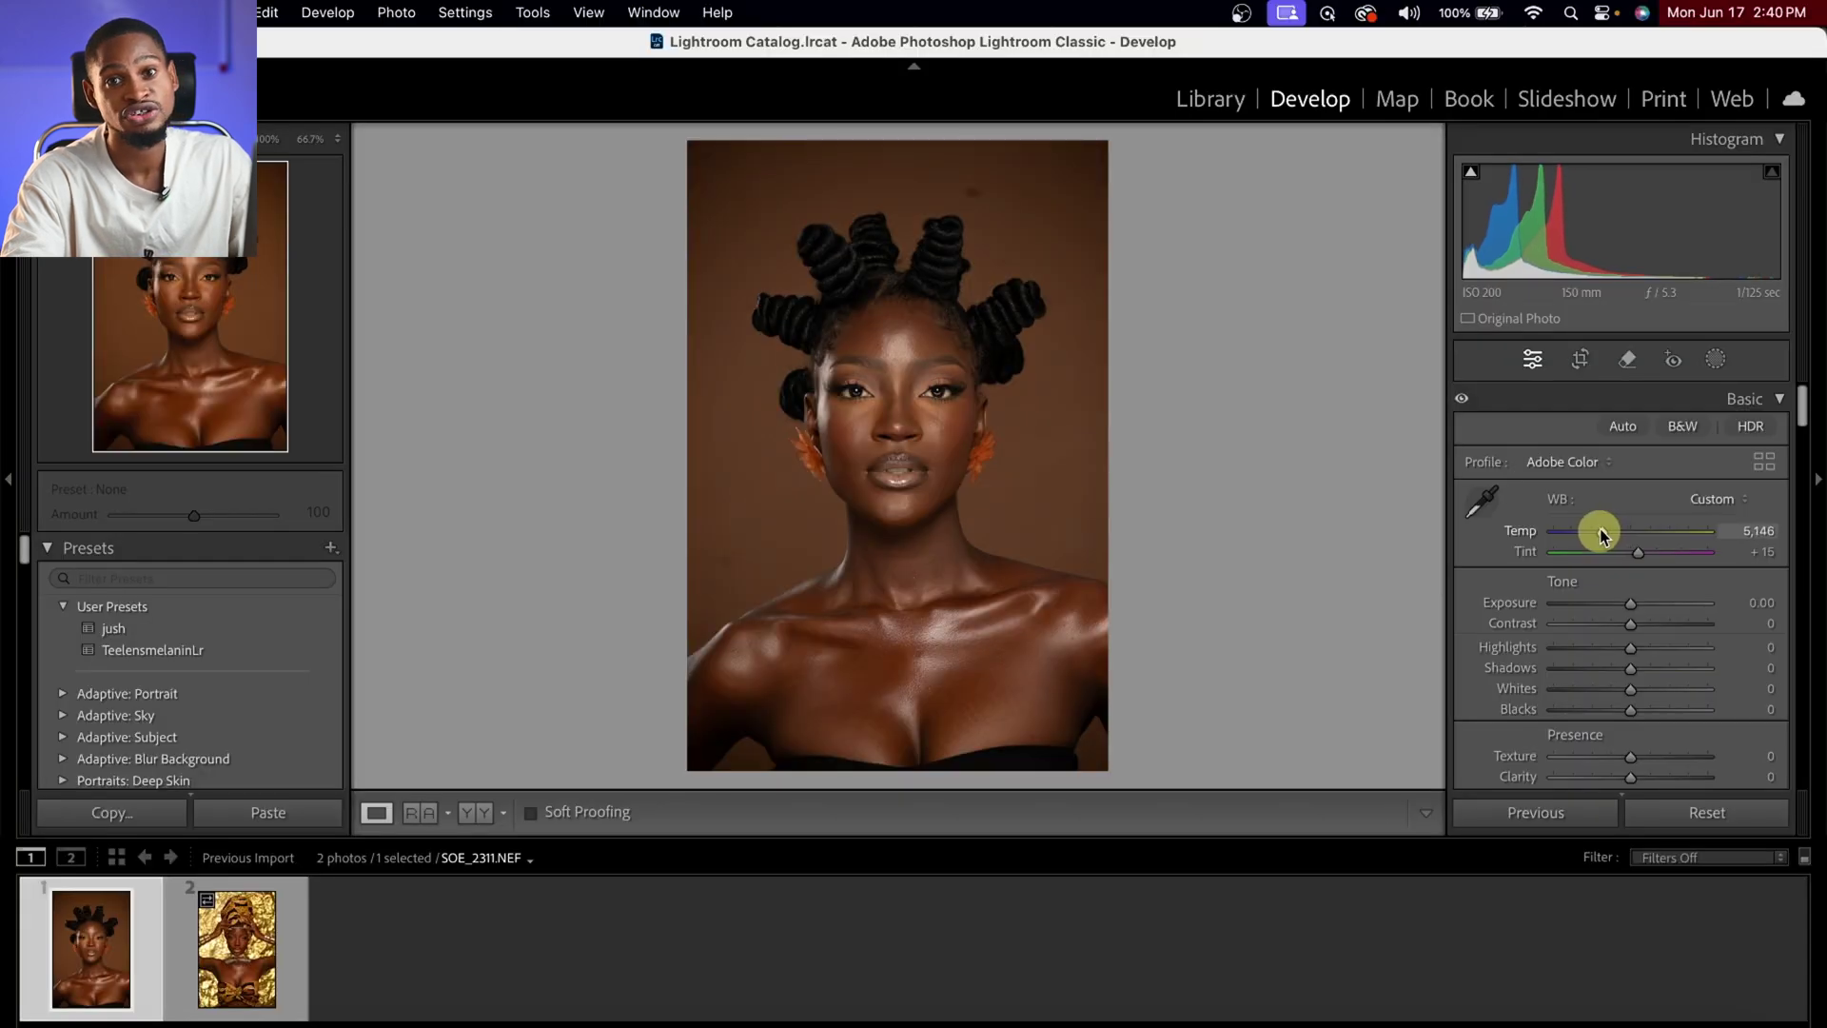
{"action": "left_click_drag", "start_coordinate": [1601, 533], "coordinate": [1591, 531]}
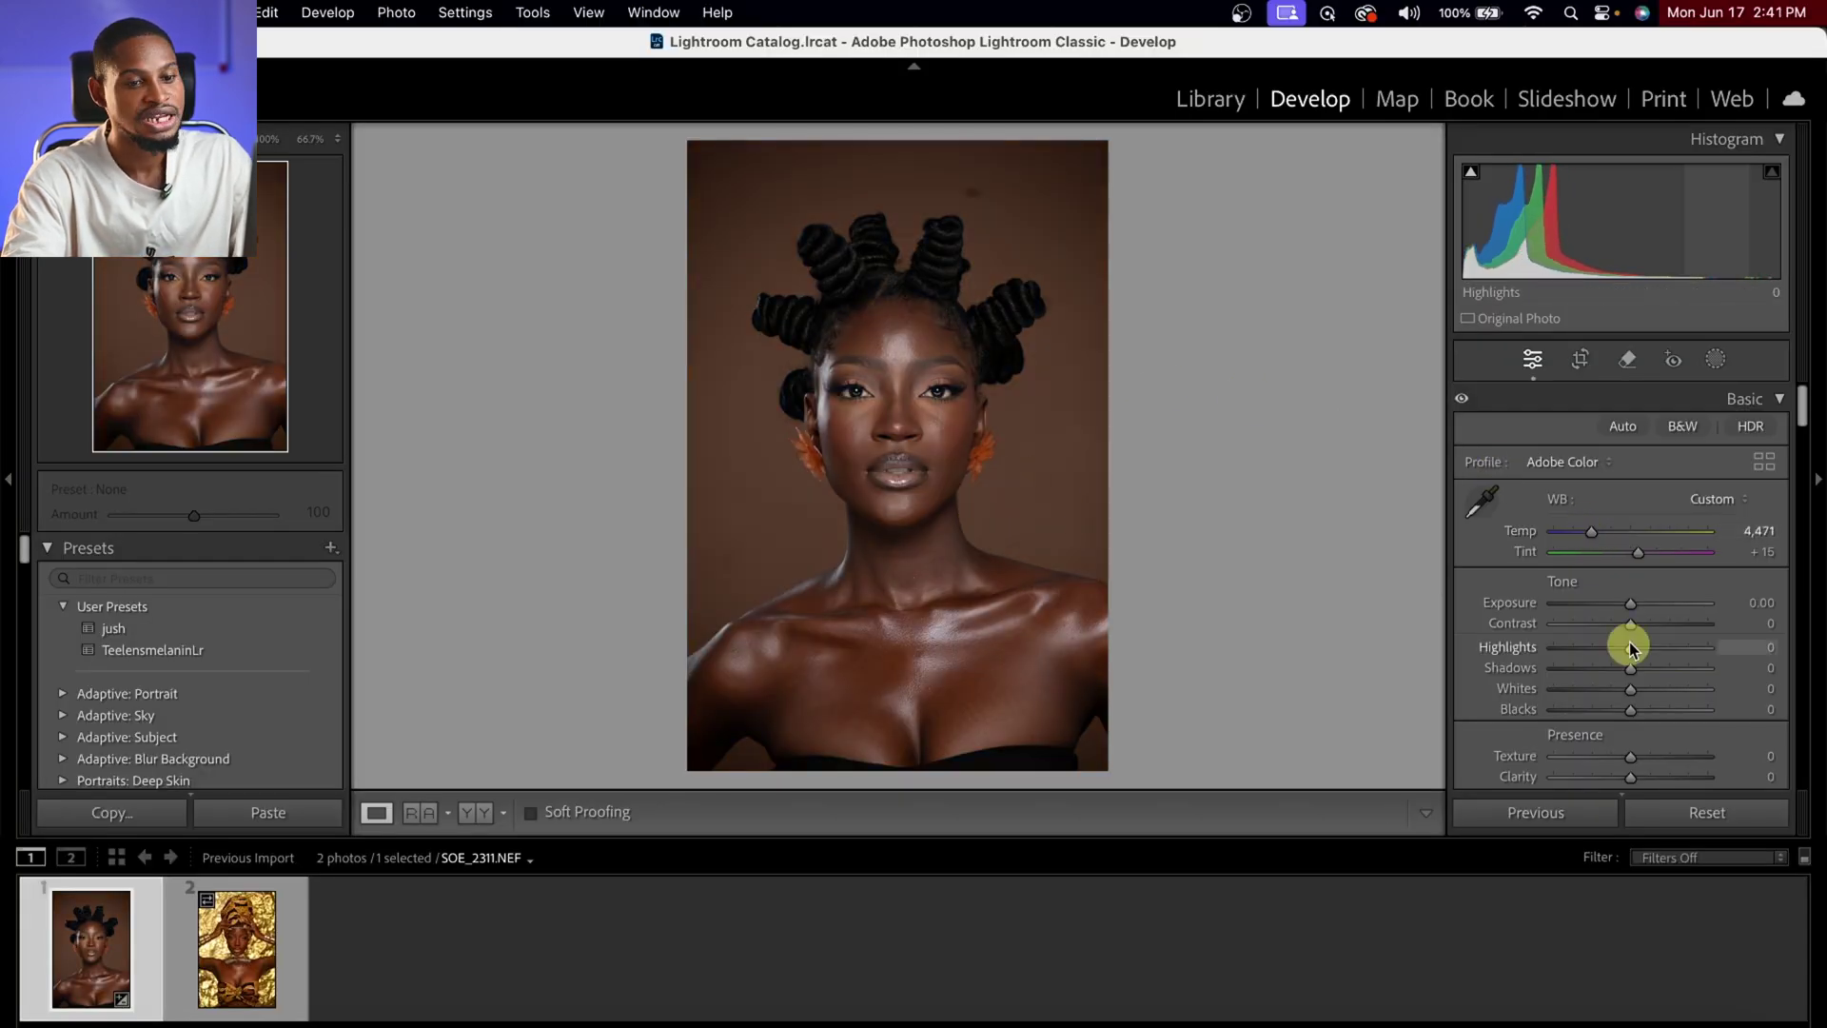
Drop overall Saturation to -20 and compare the result against the original.
{"action": "scroll", "coordinate": [1645, 632], "scroll_direction": "down", "scroll_amount": 4}
{"action": "scroll", "coordinate": [1646, 636], "scroll_direction": "down", "scroll_amount": 3}
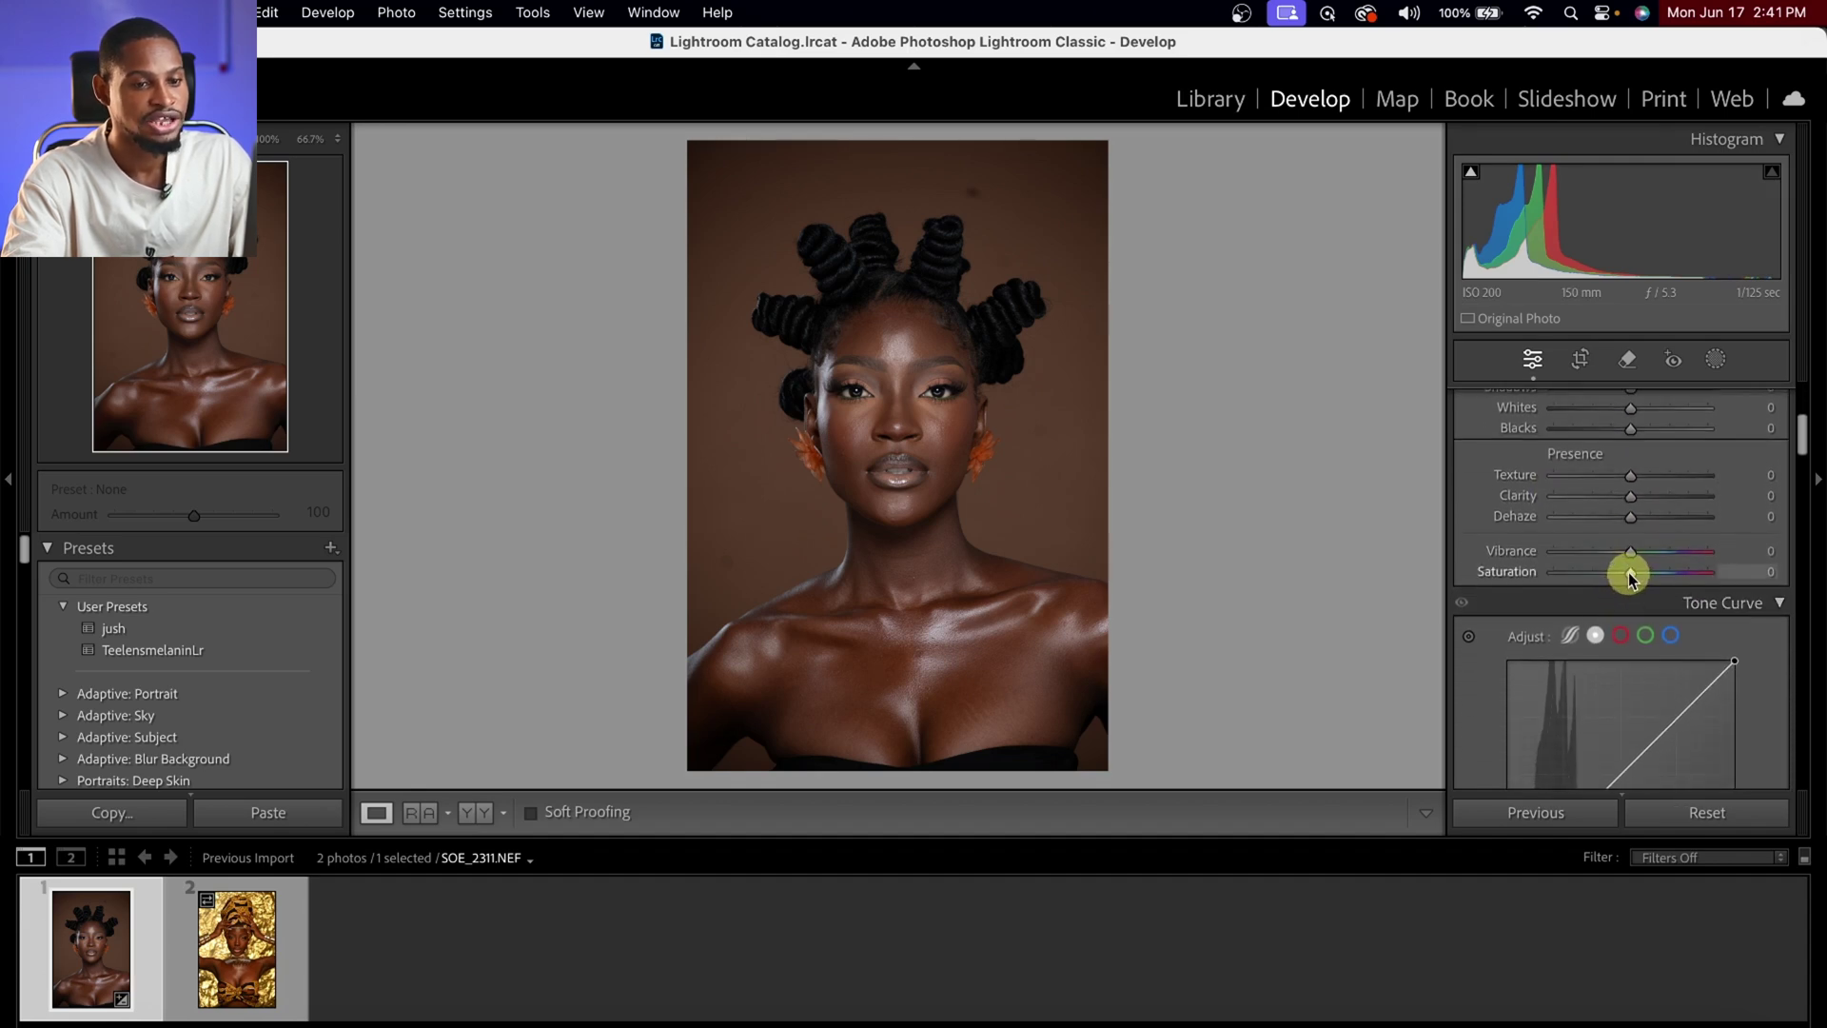
{"action": "left_click_drag", "start_coordinate": [1631, 577], "coordinate": [1615, 580]}
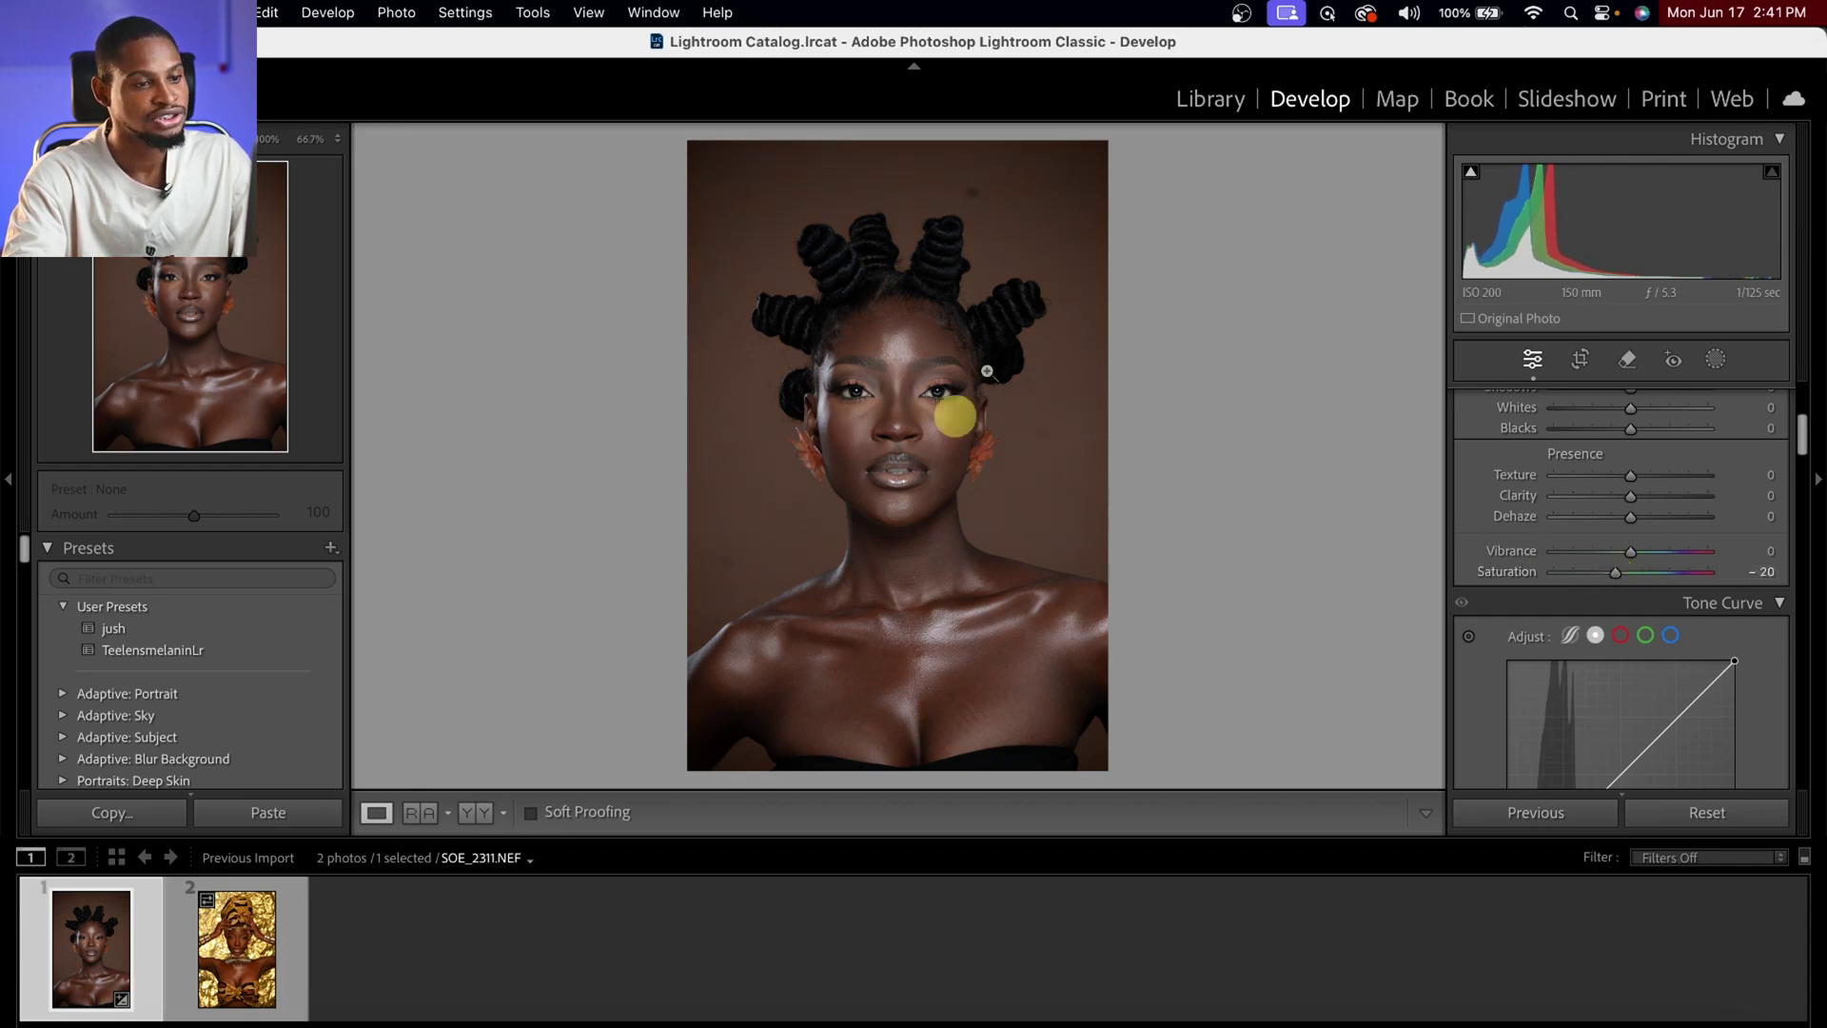
{"action": "key", "text": "backslash"}
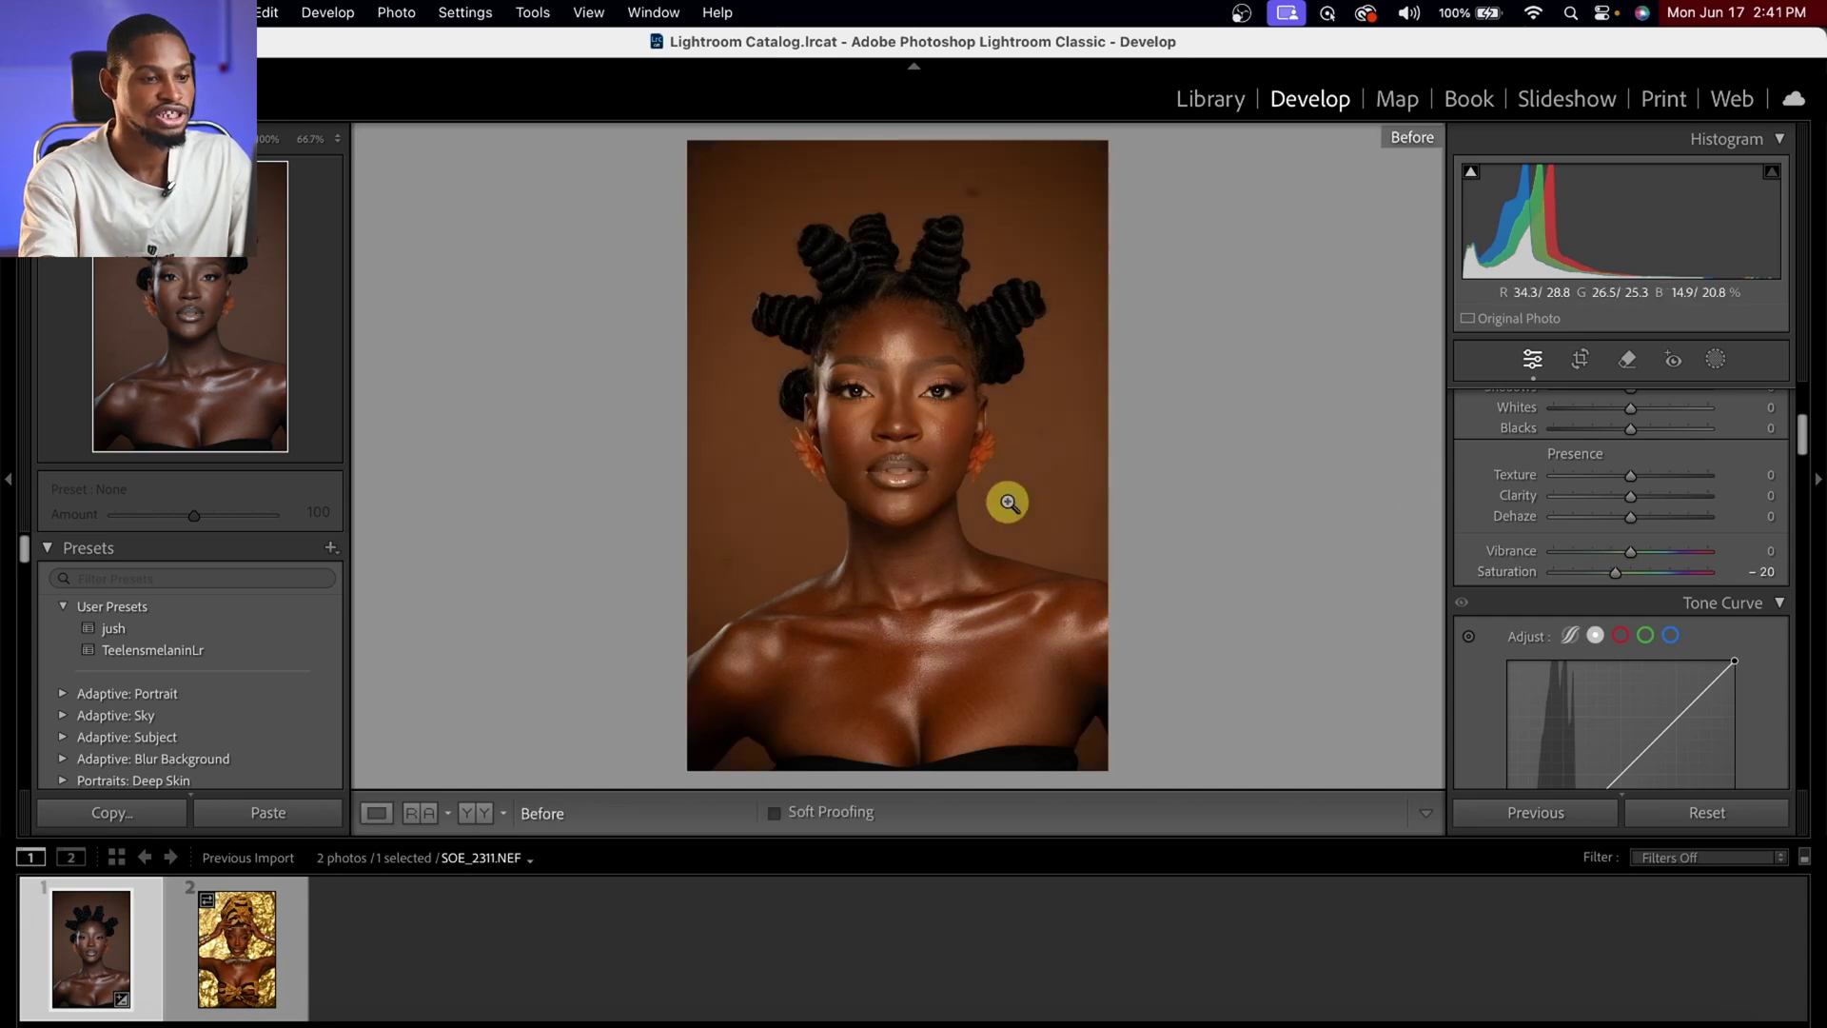
{"action": "key", "text": "backslash"}
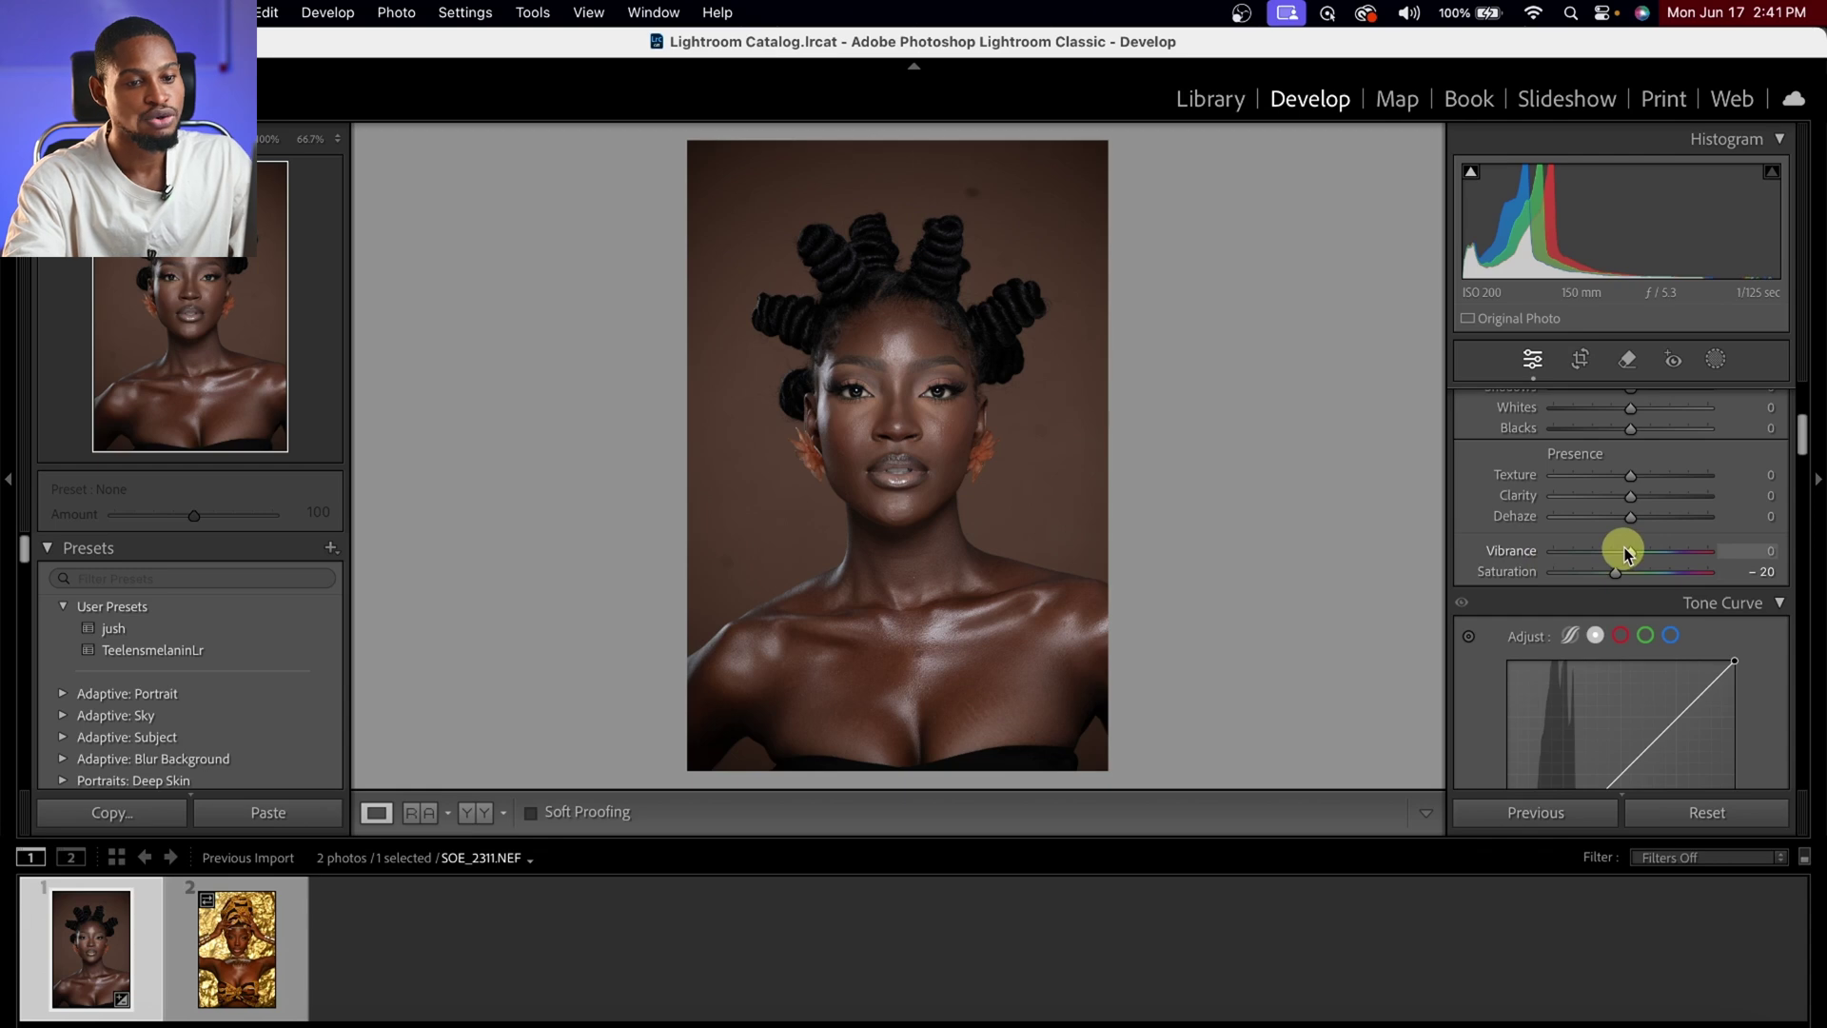
Add tone curve points that pull shadows down to 66/58 and lift highlights slightly.
{"action": "scroll", "coordinate": [1623, 551], "scroll_direction": "down", "scroll_amount": 5}
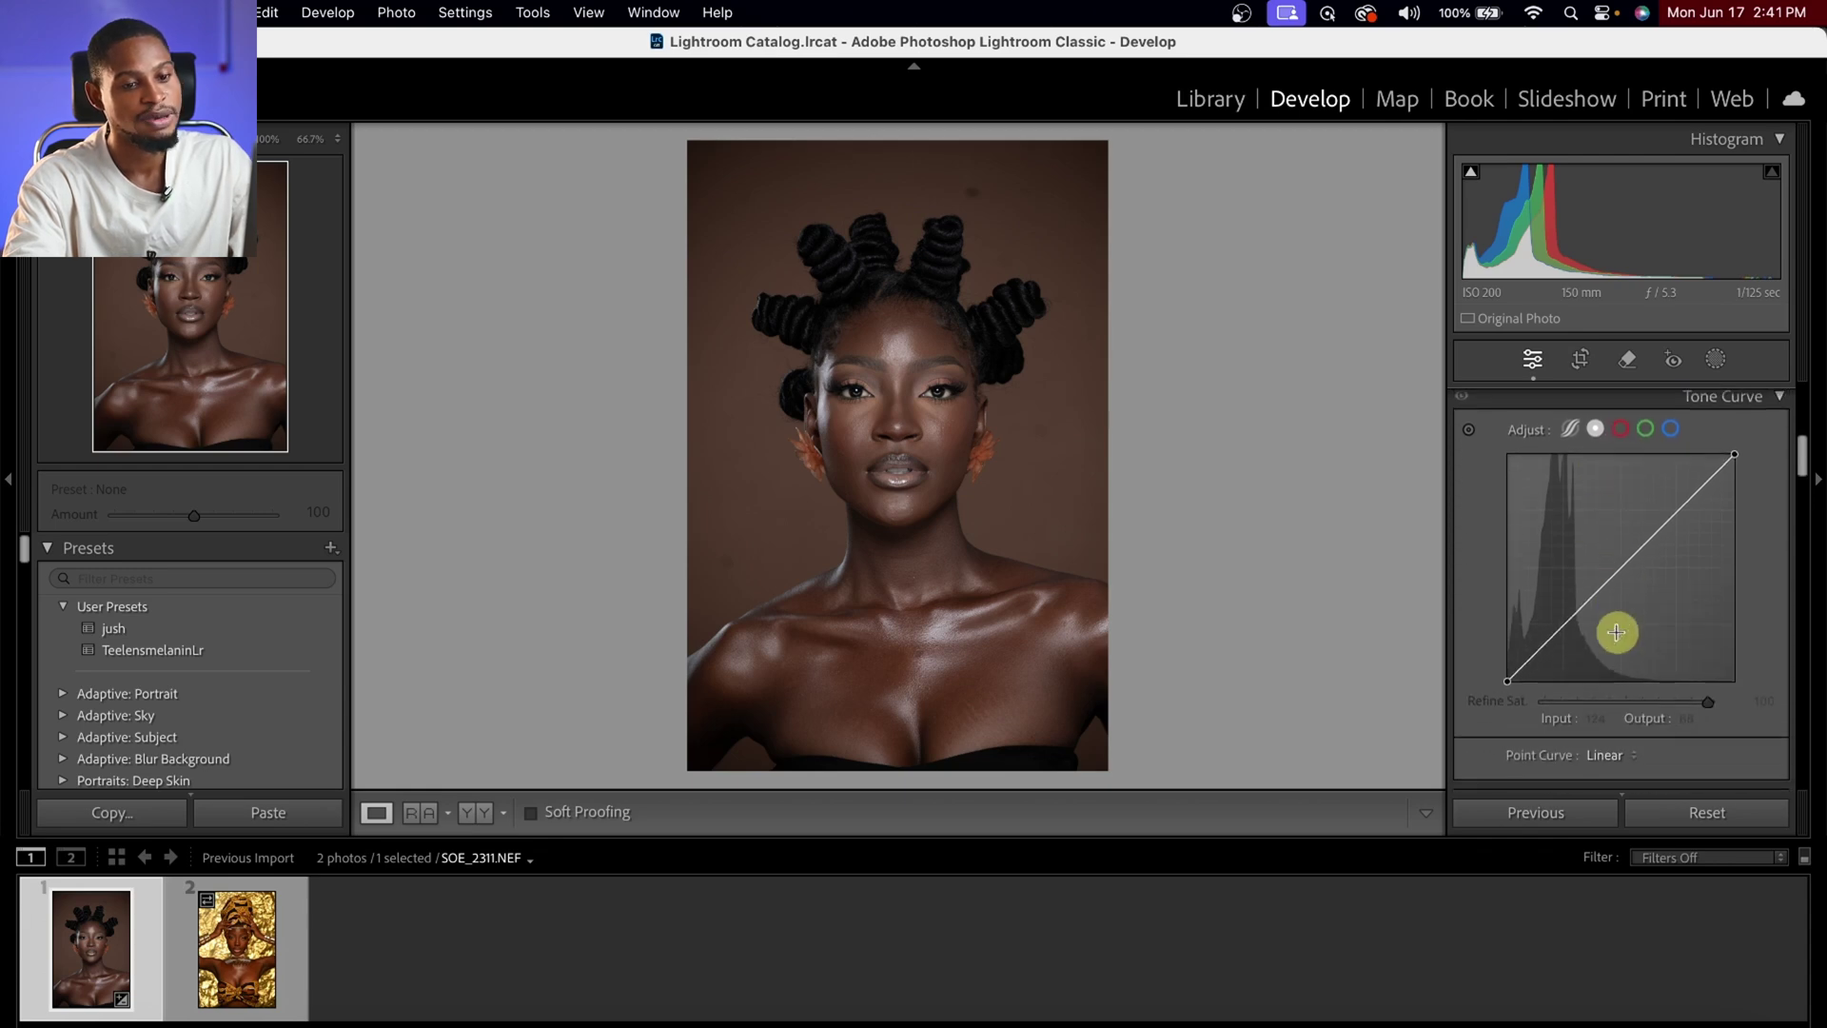
{"action": "scroll", "coordinate": [1617, 632], "scroll_direction": "down", "scroll_amount": 1}
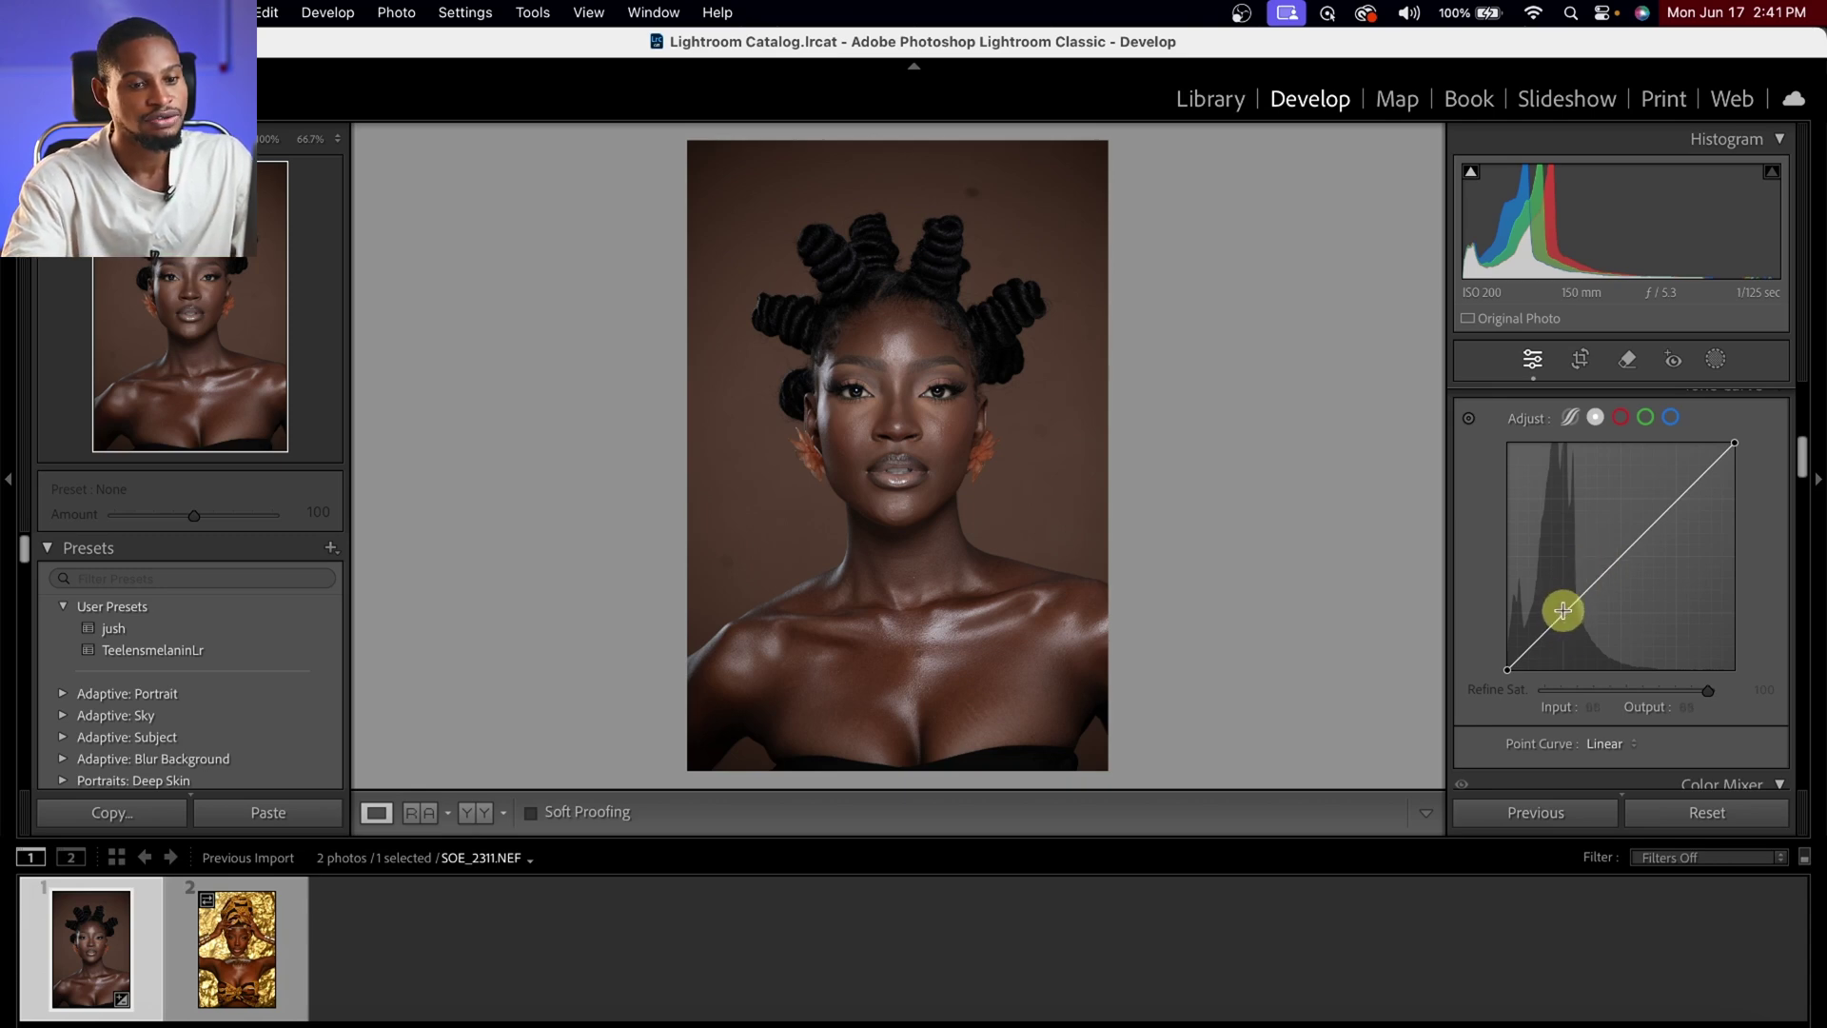
{"action": "left_click_drag", "start_coordinate": [1565, 614], "coordinate": [1567, 611]}
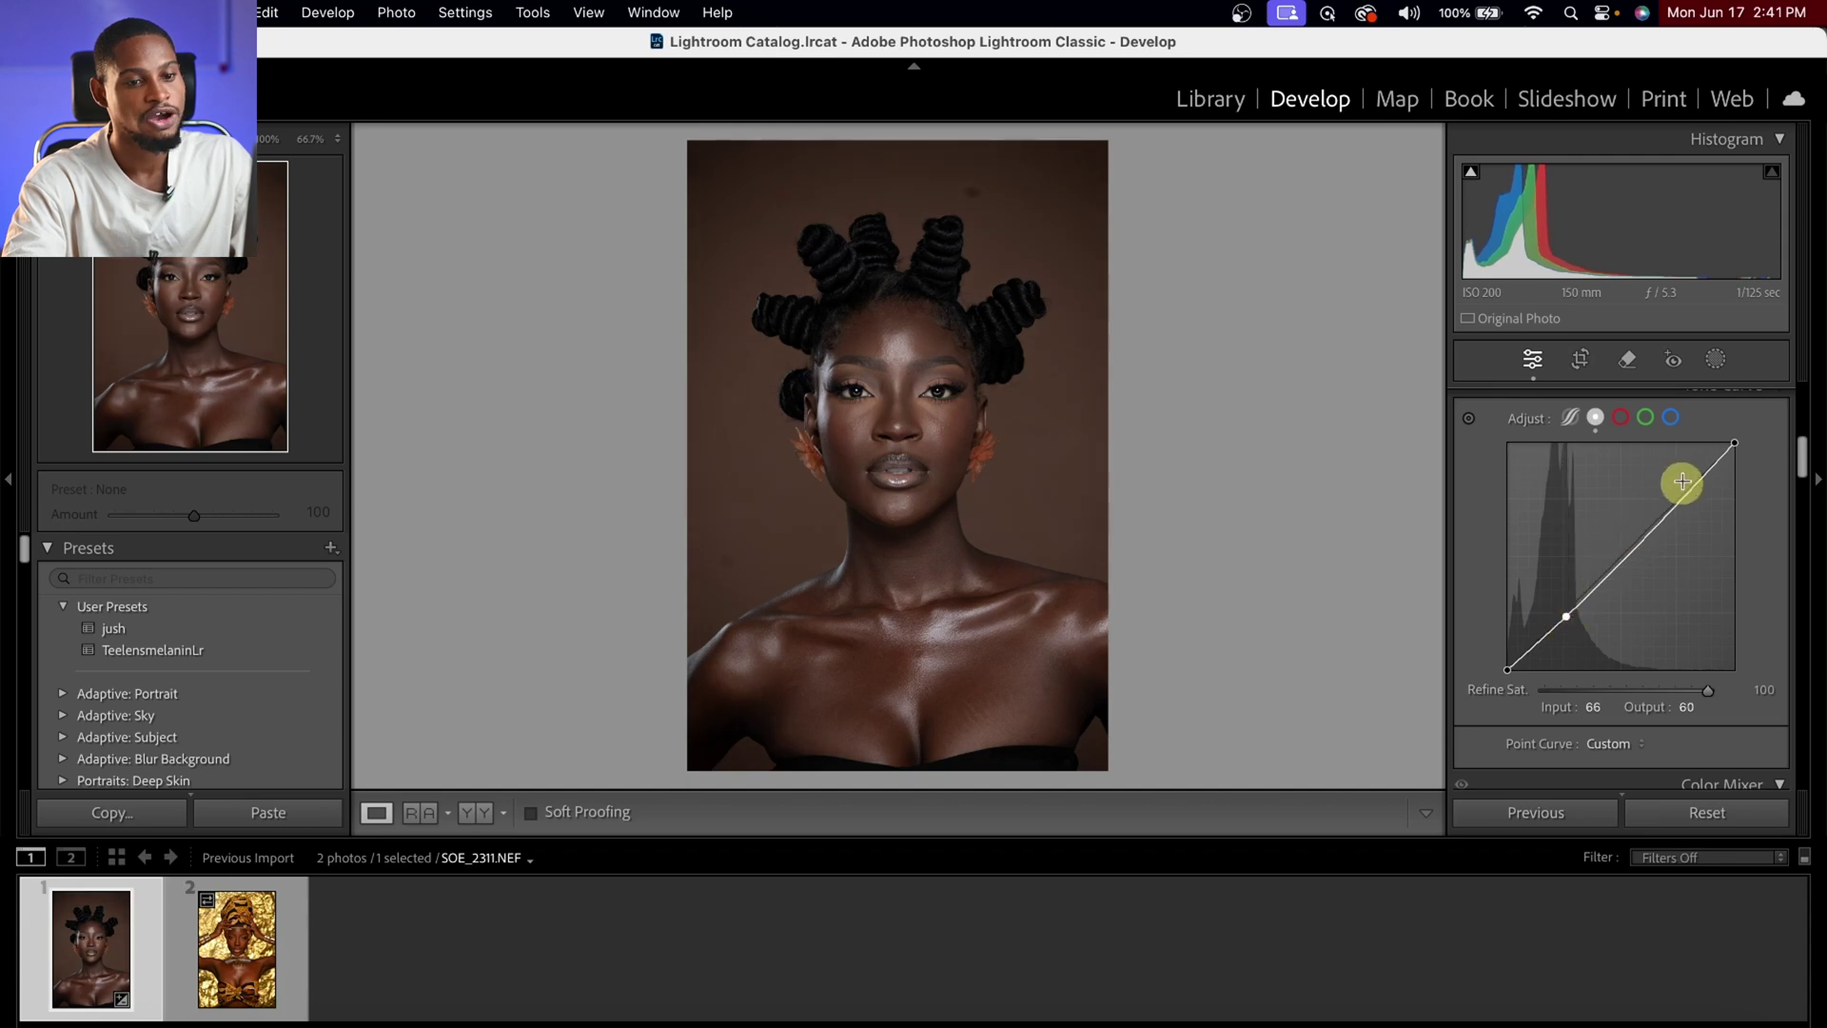
{"action": "left_click_drag", "start_coordinate": [1677, 511], "coordinate": [1675, 502]}
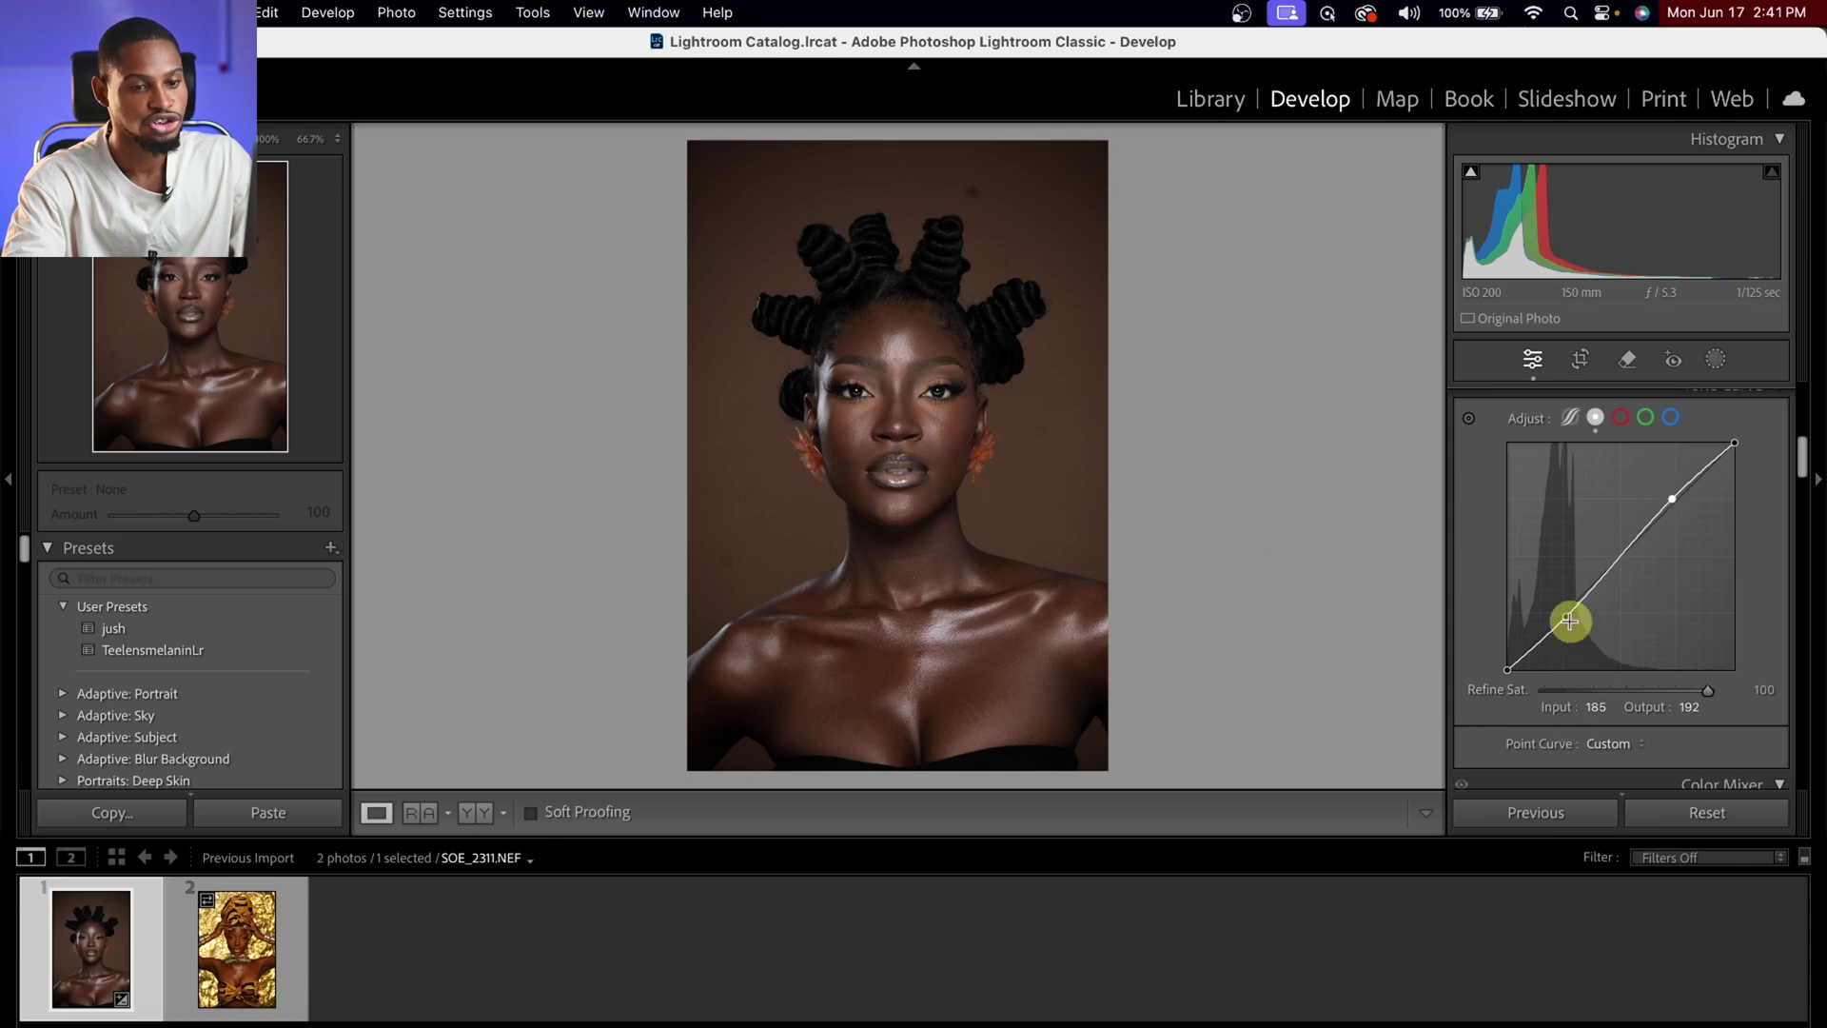
{"action": "left_click_drag", "start_coordinate": [1565, 619], "coordinate": [1567, 624]}
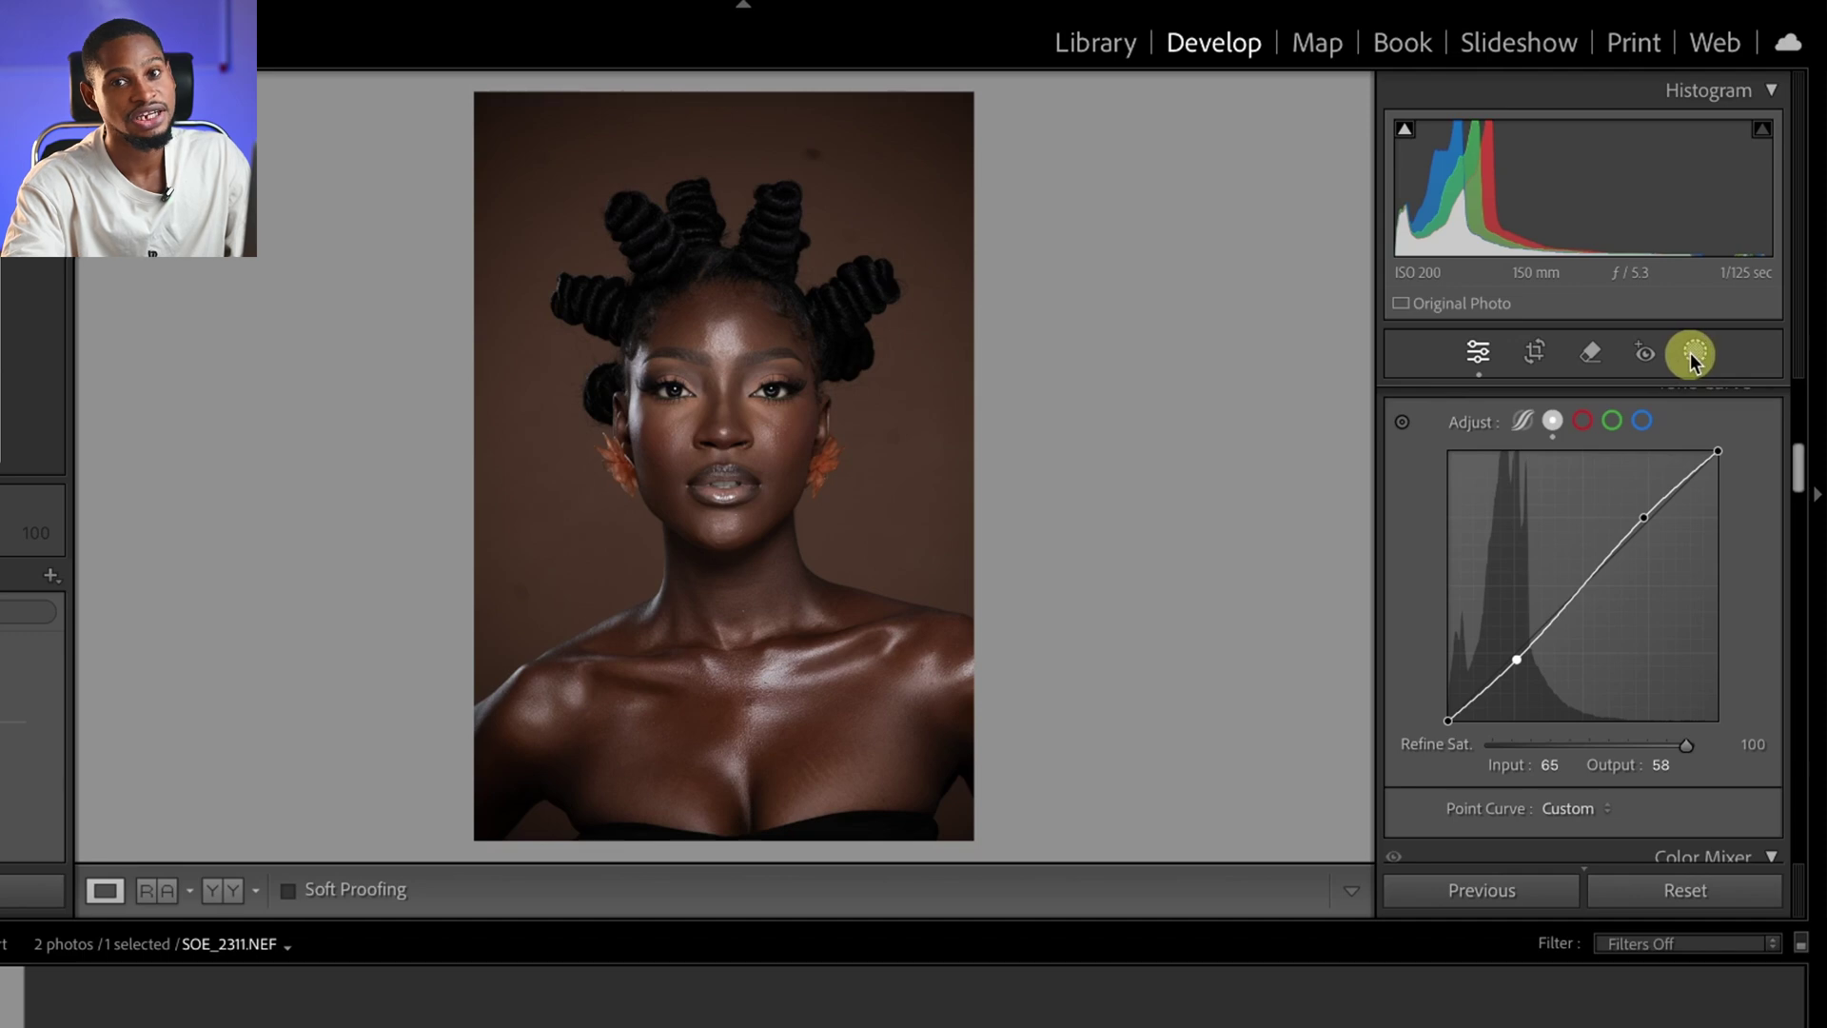
Create a Person 1 mask limited to Facial Skin and Body Skin.
{"action": "left_click", "coordinate": [1693, 356]}
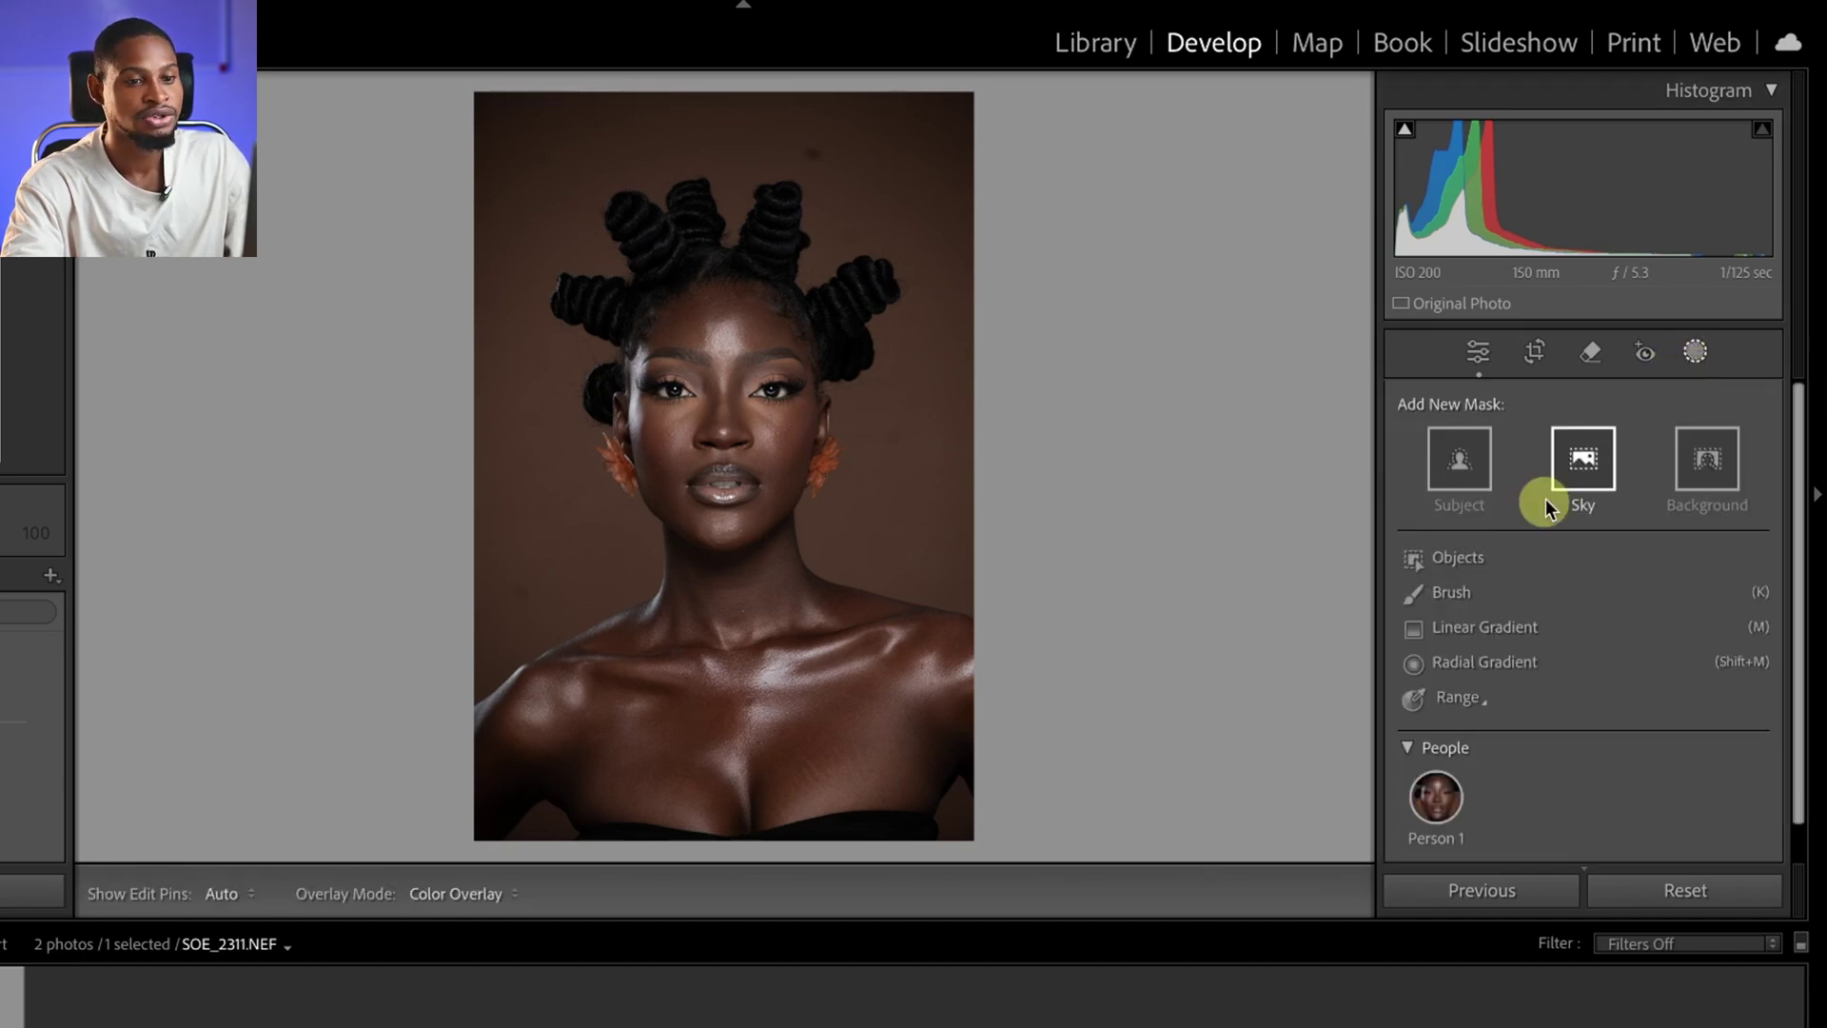
{"action": "scroll", "coordinate": [1565, 690], "scroll_direction": "down", "scroll_amount": 1}
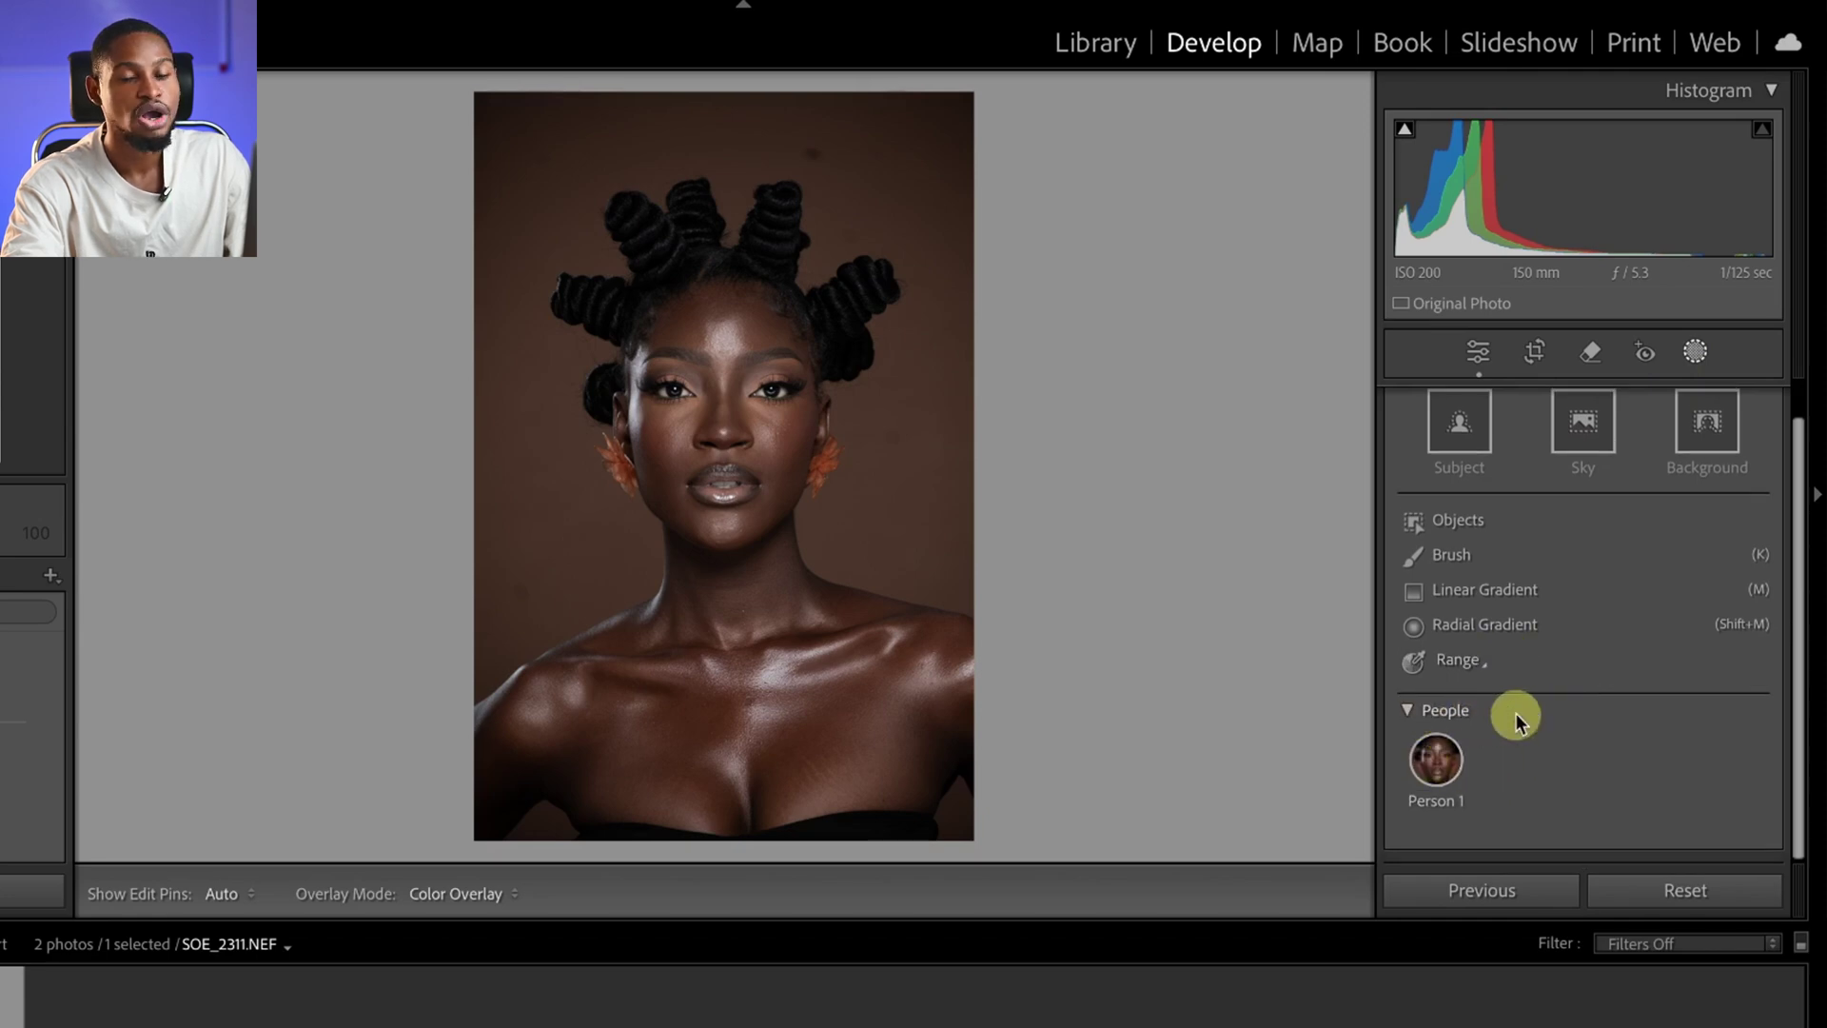
{"action": "left_click", "coordinate": [1437, 757]}
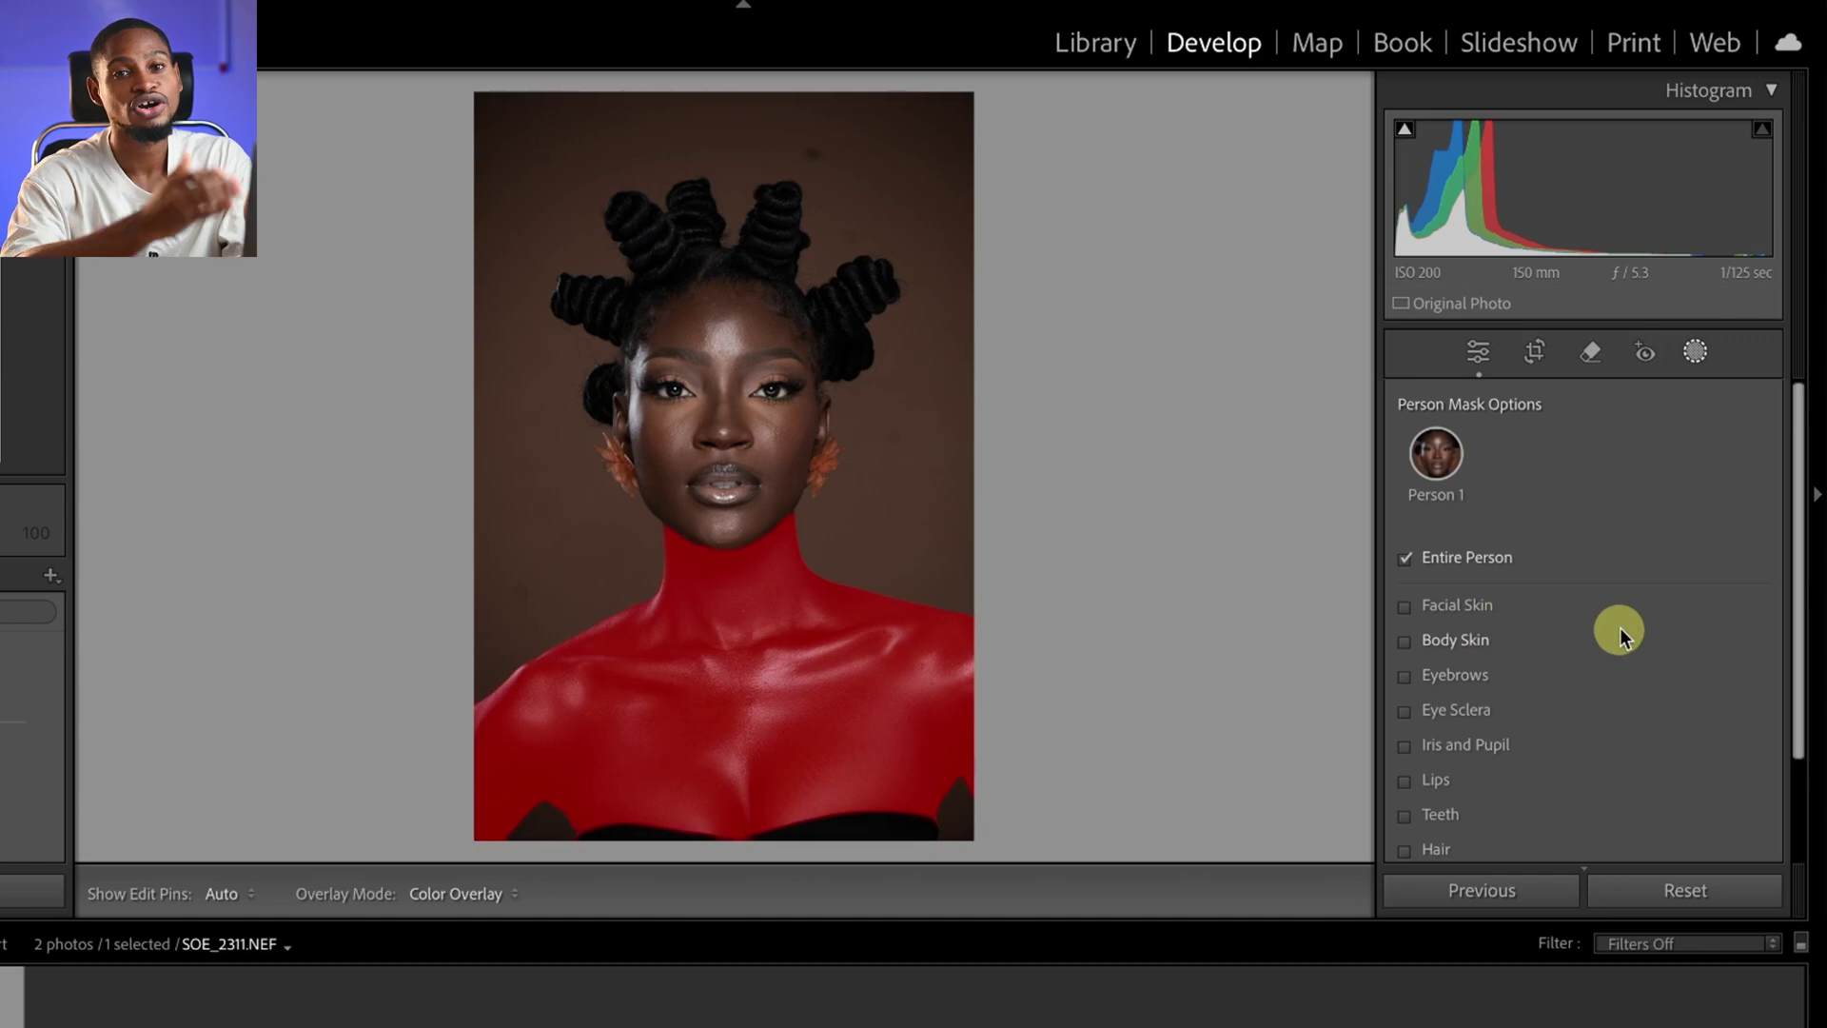
{"action": "left_click", "coordinate": [1404, 606]}
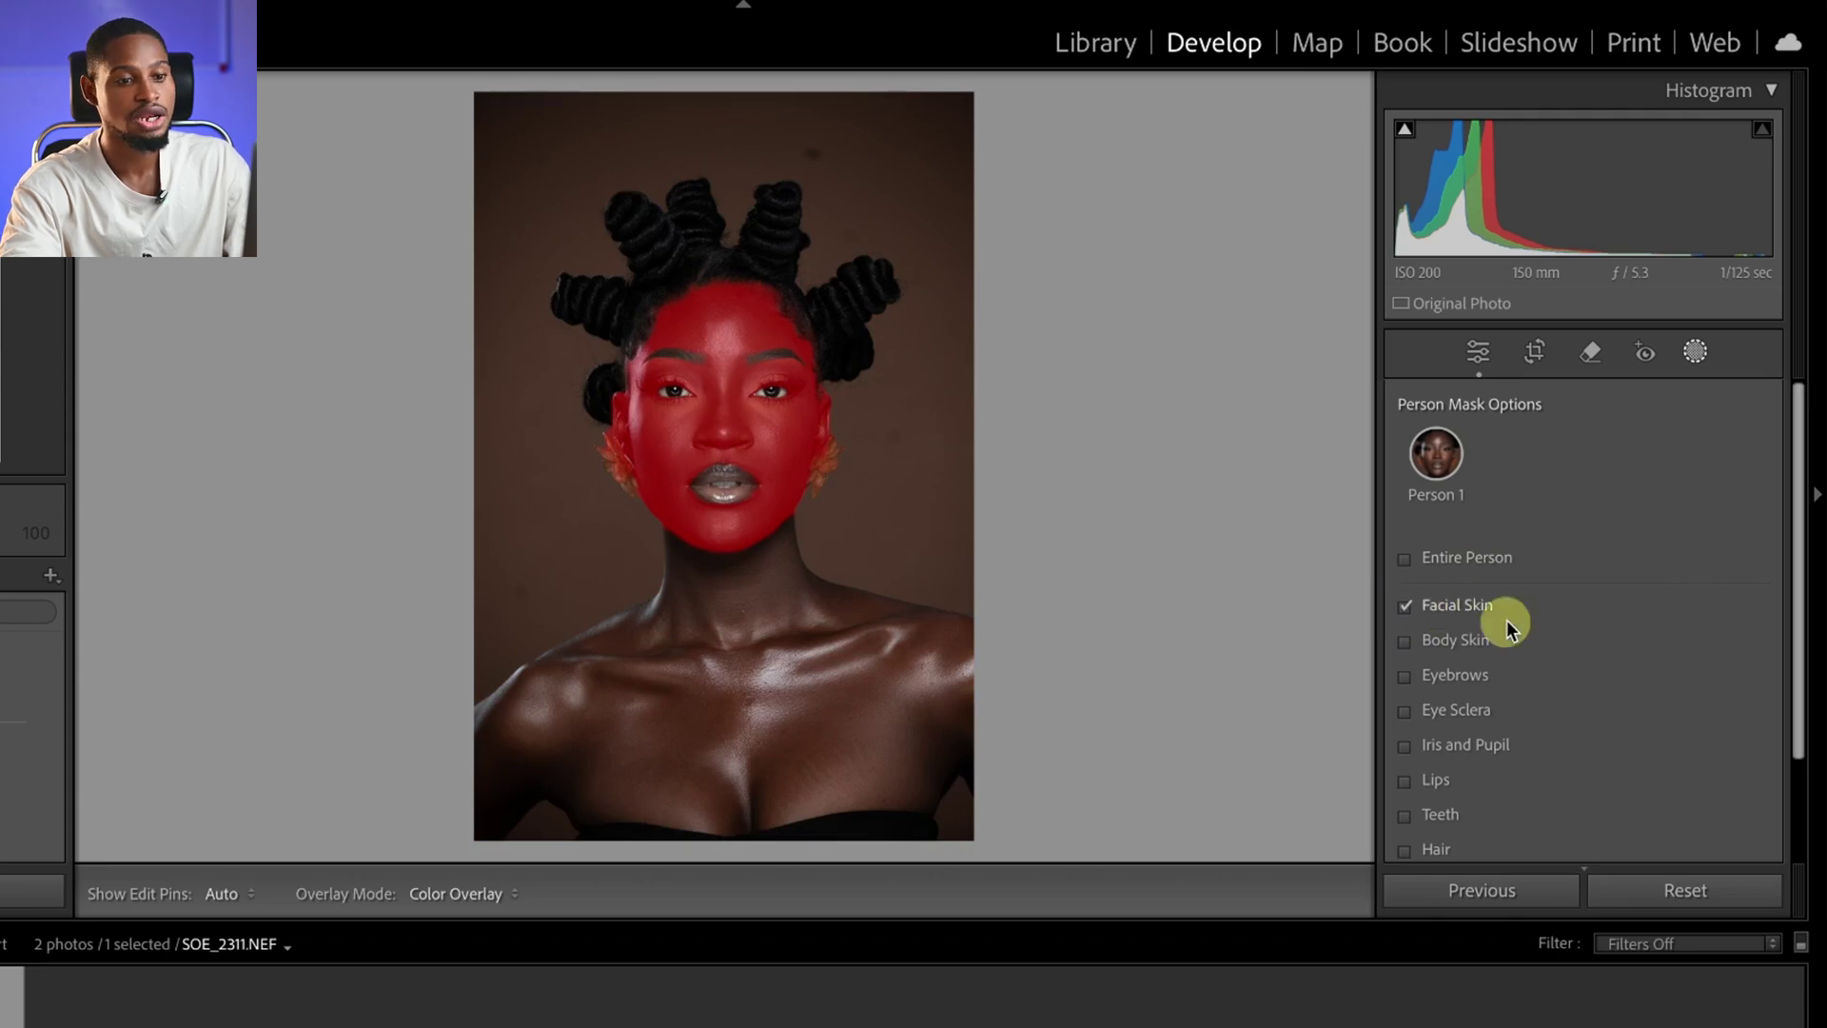
{"action": "left_click", "coordinate": [1405, 641]}
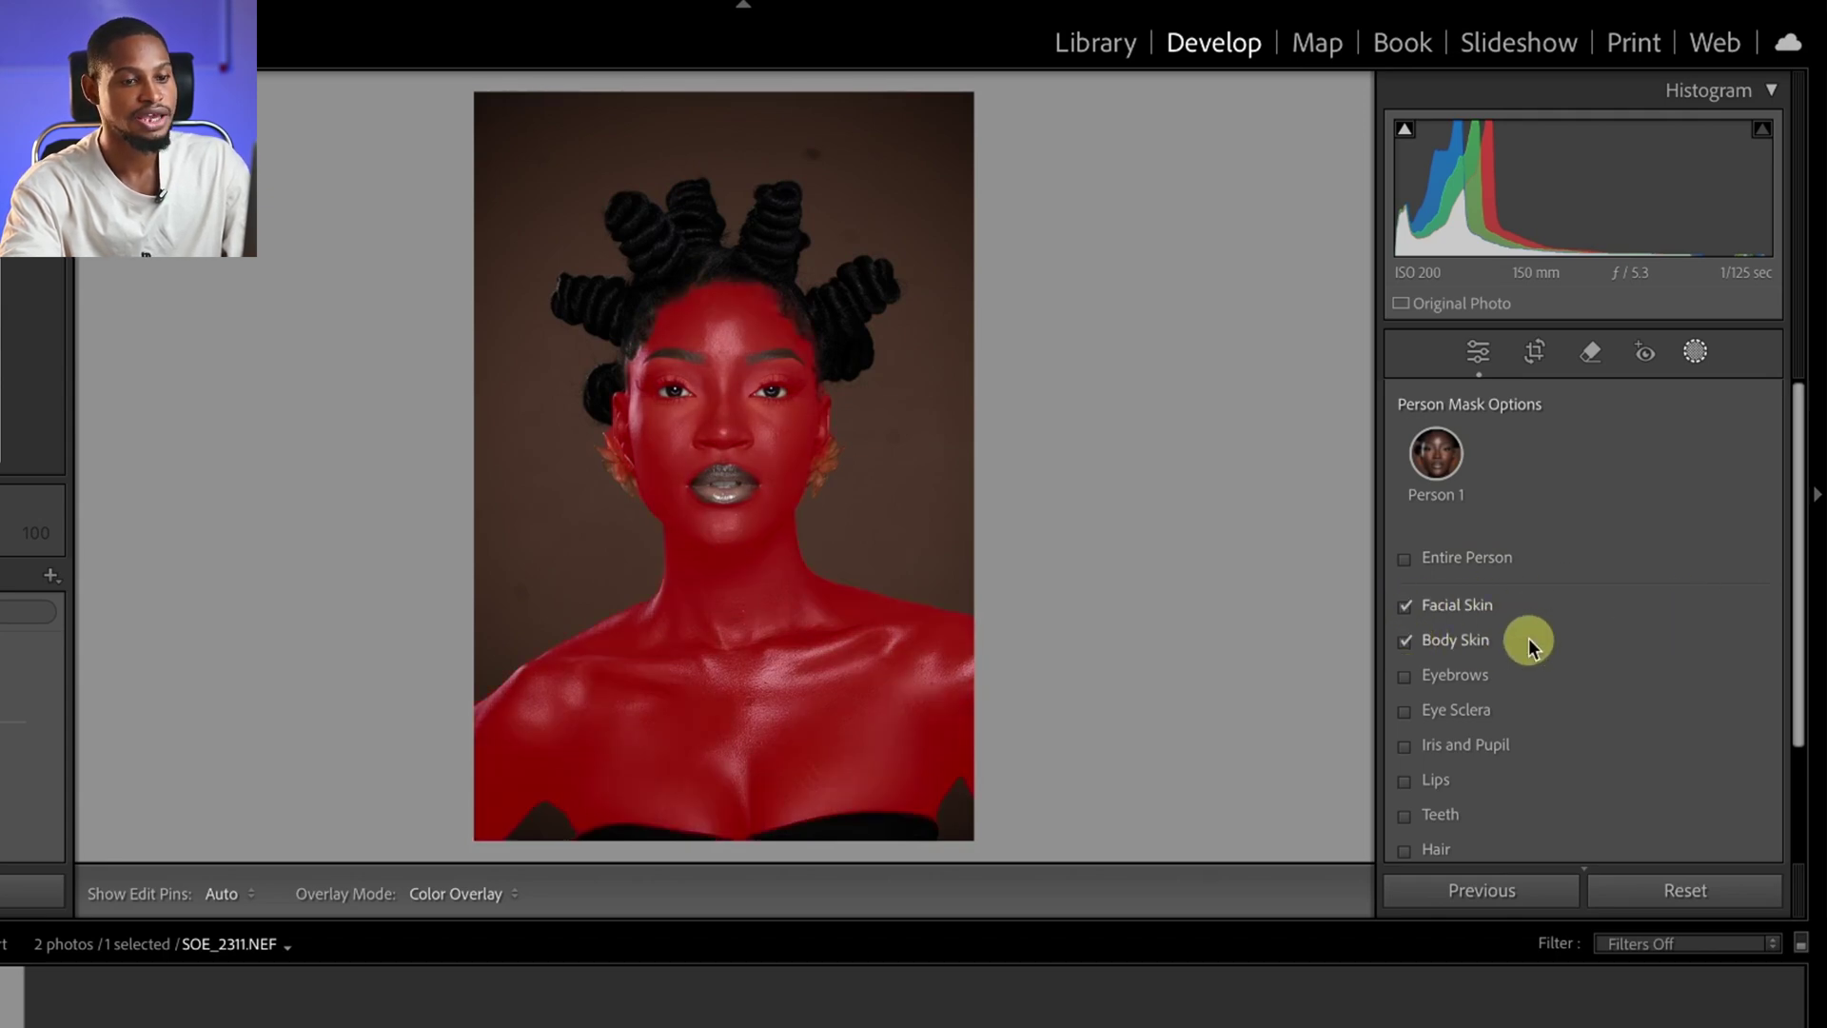
{"action": "scroll", "coordinate": [1529, 638], "scroll_direction": "down", "scroll_amount": 3}
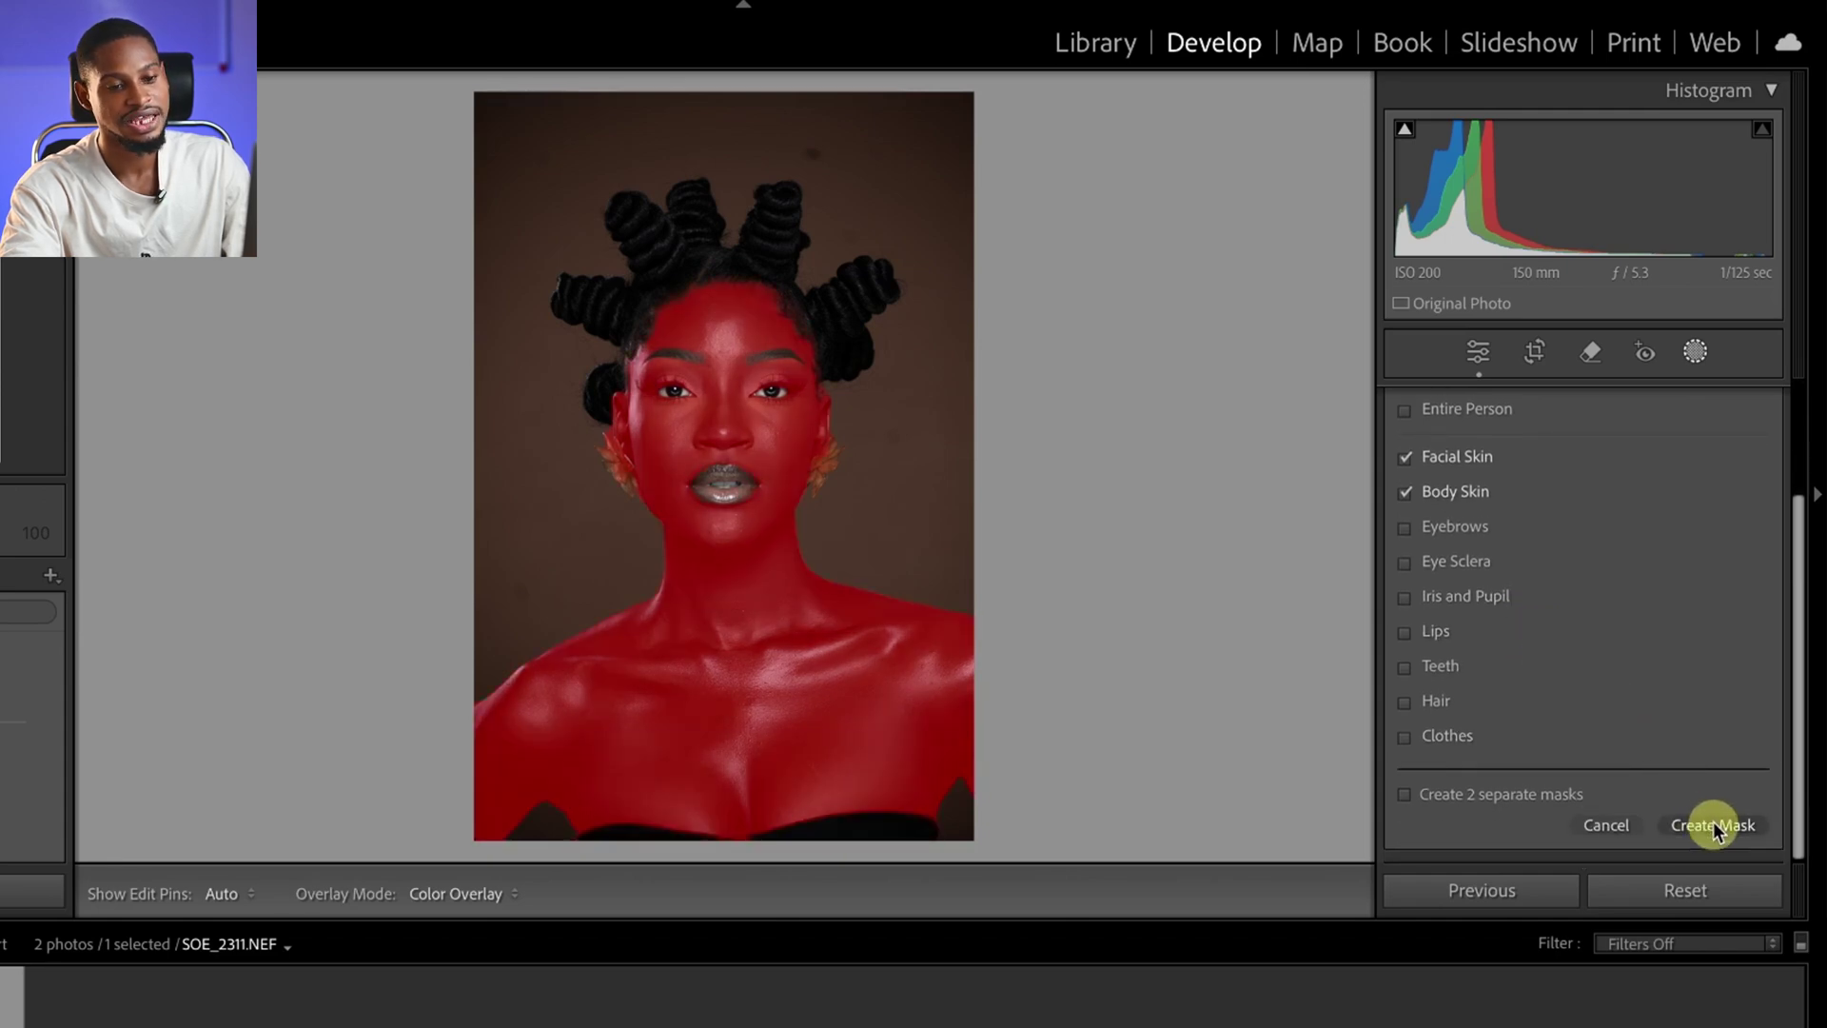
{"action": "left_click", "coordinate": [1713, 825]}
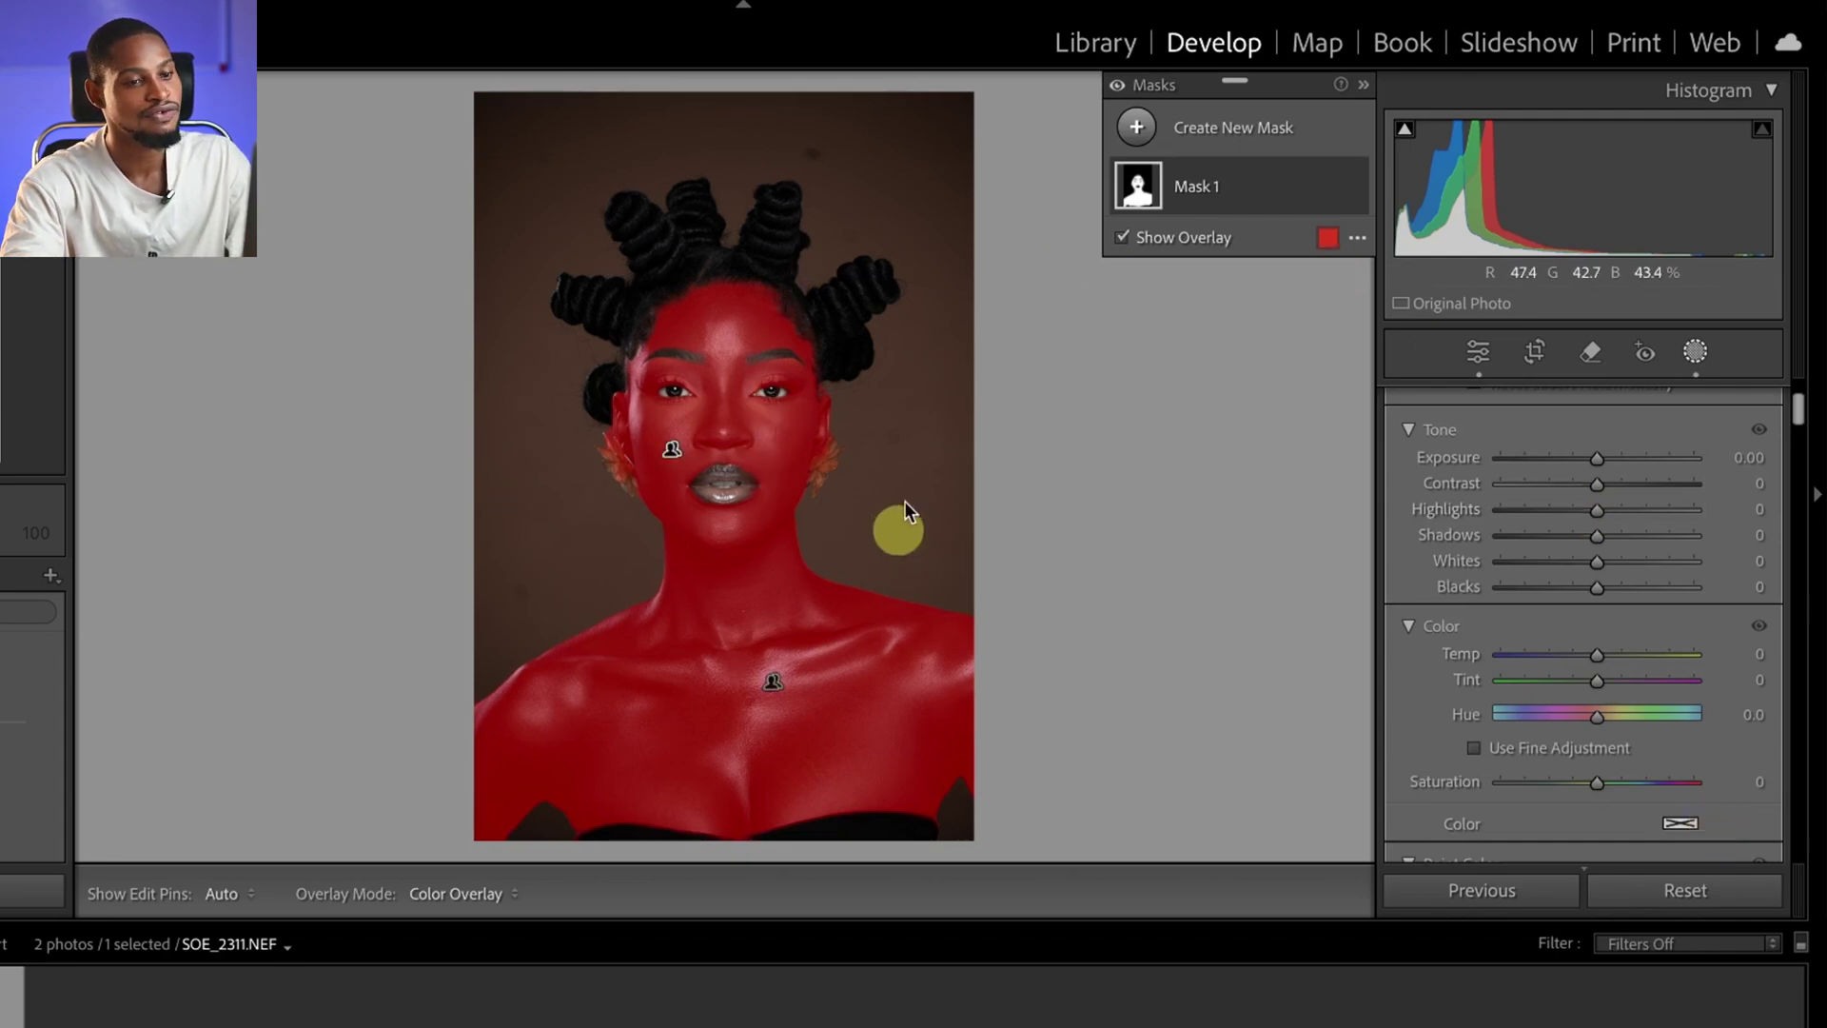
Hide the mask overlay and sample the chest skin tone for Point Color.
{"action": "left_click", "coordinate": [1123, 238]}
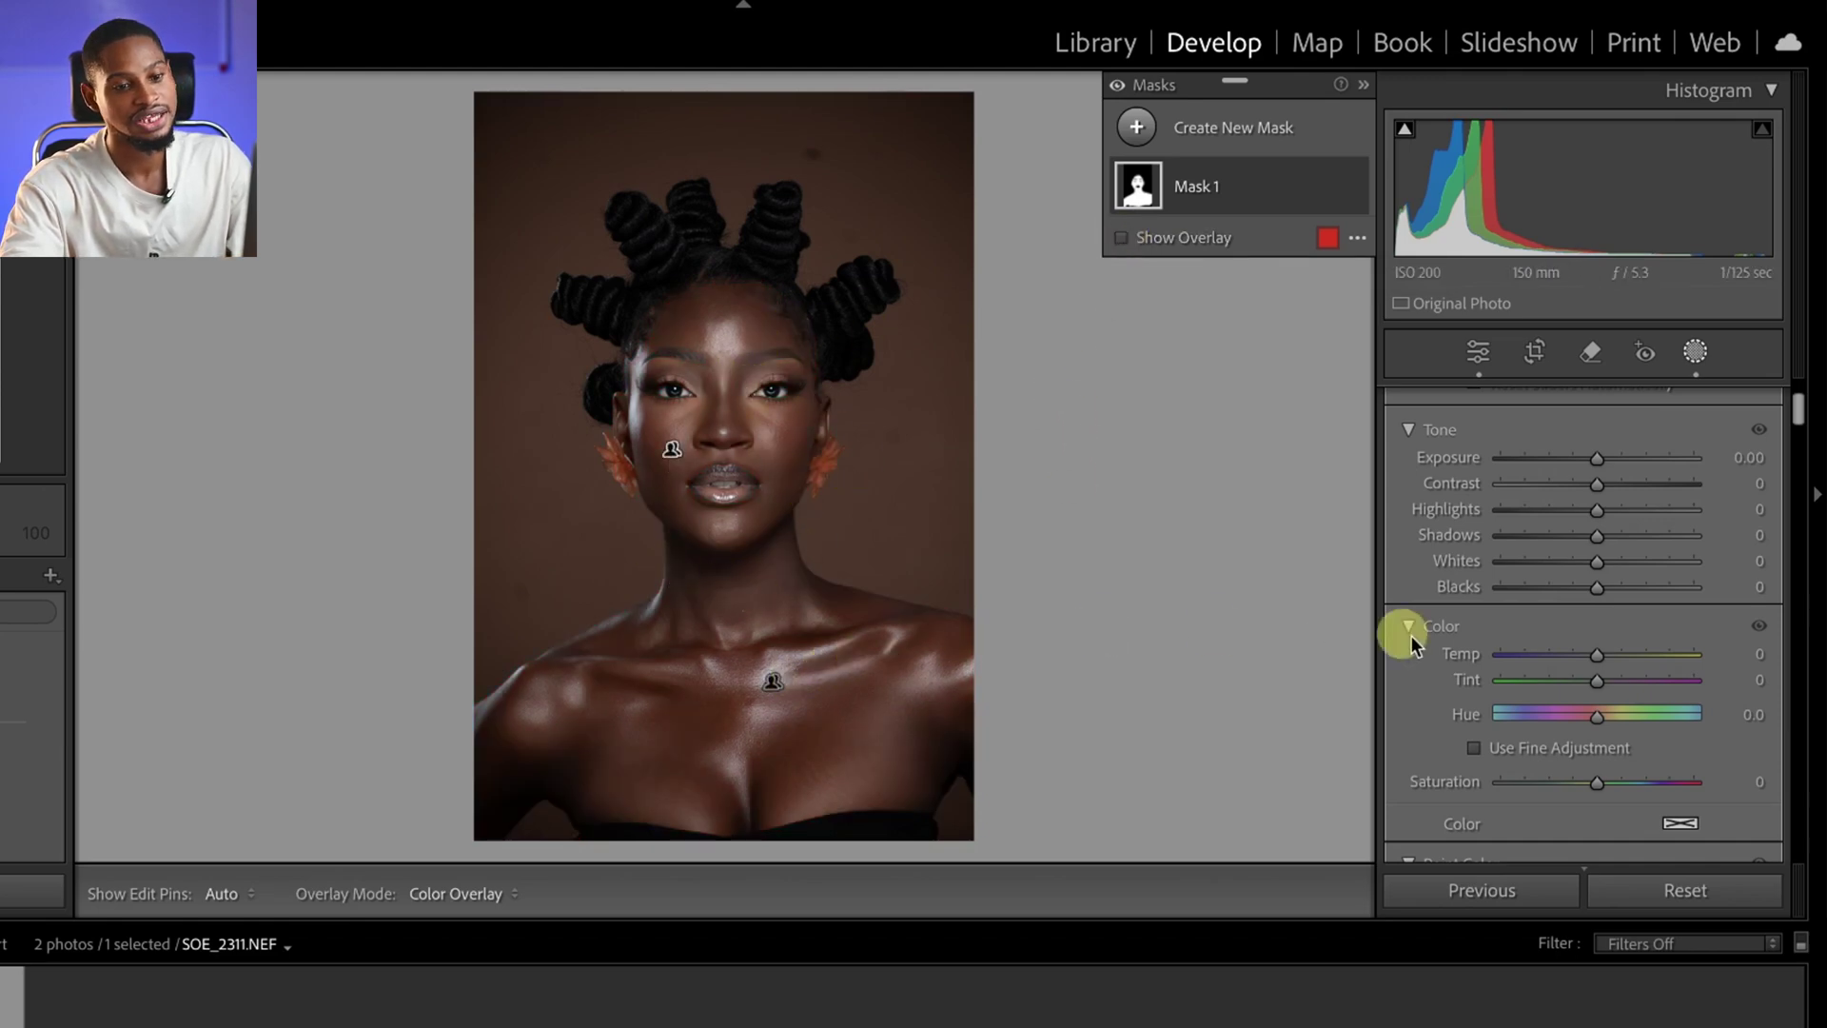
{"action": "scroll", "coordinate": [1596, 677], "scroll_direction": "down", "scroll_amount": 5}
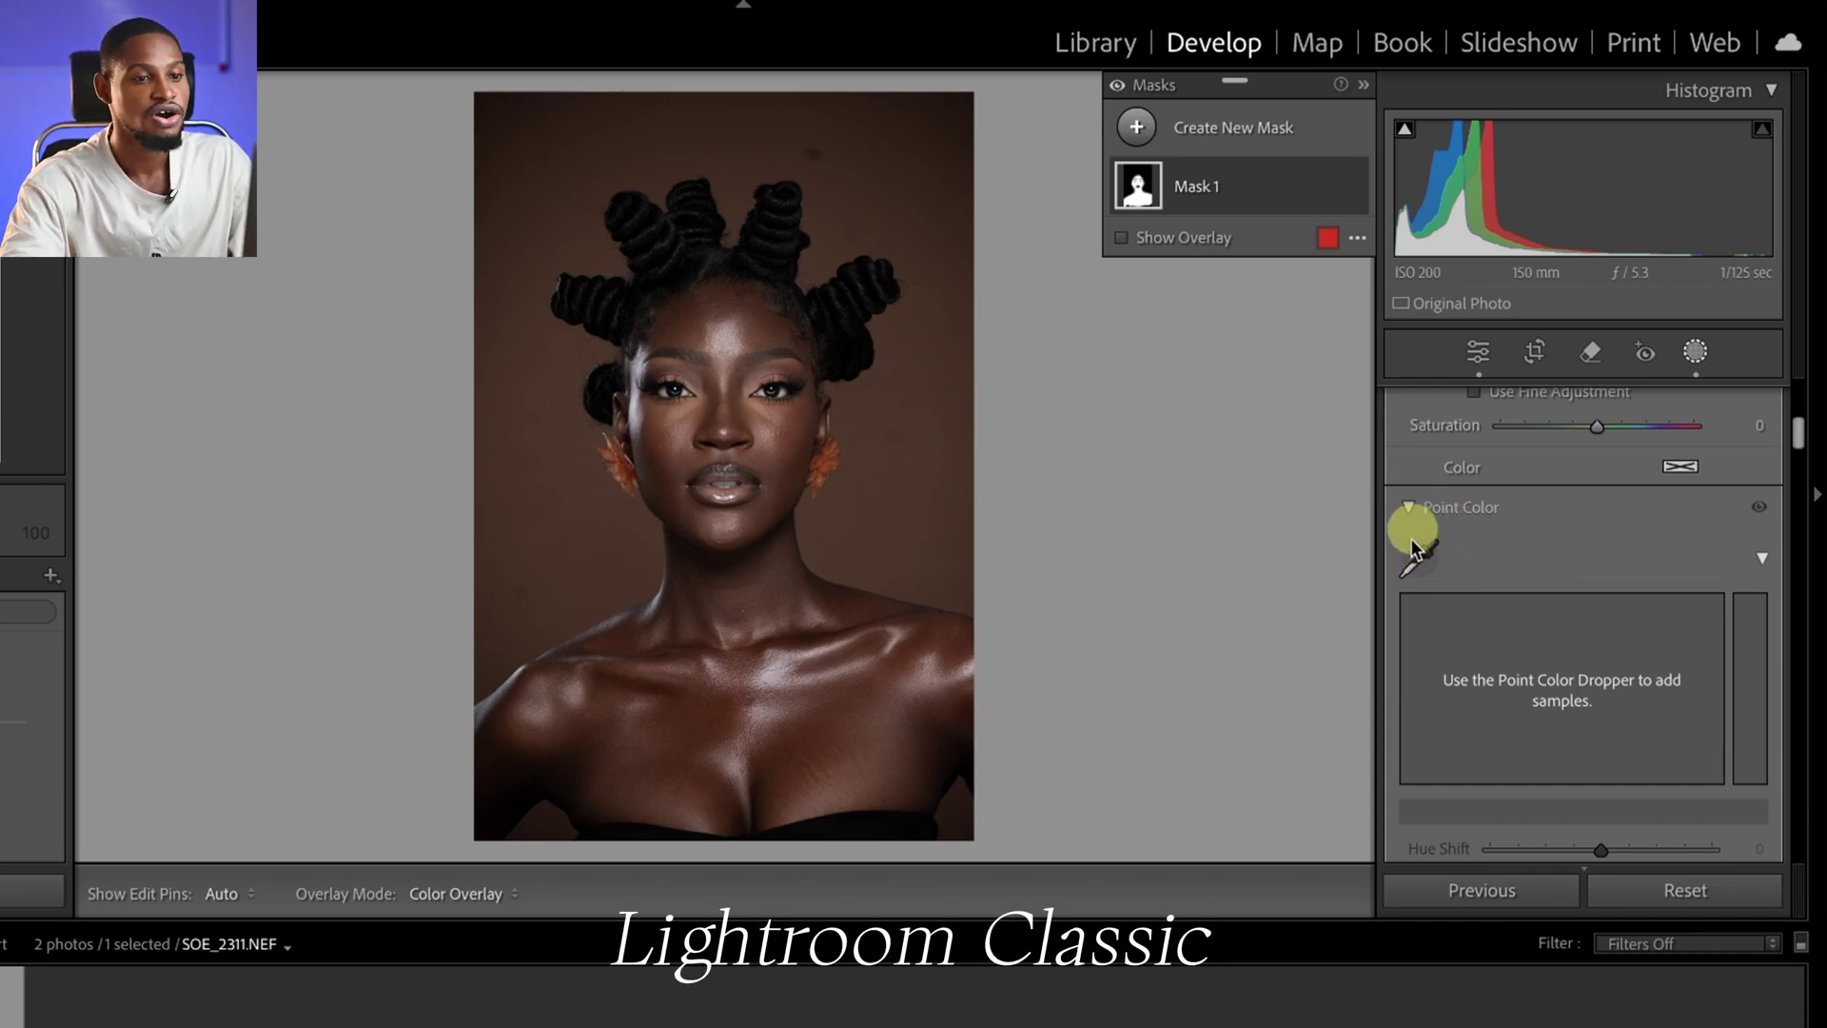
{"action": "left_click", "coordinate": [1426, 559]}
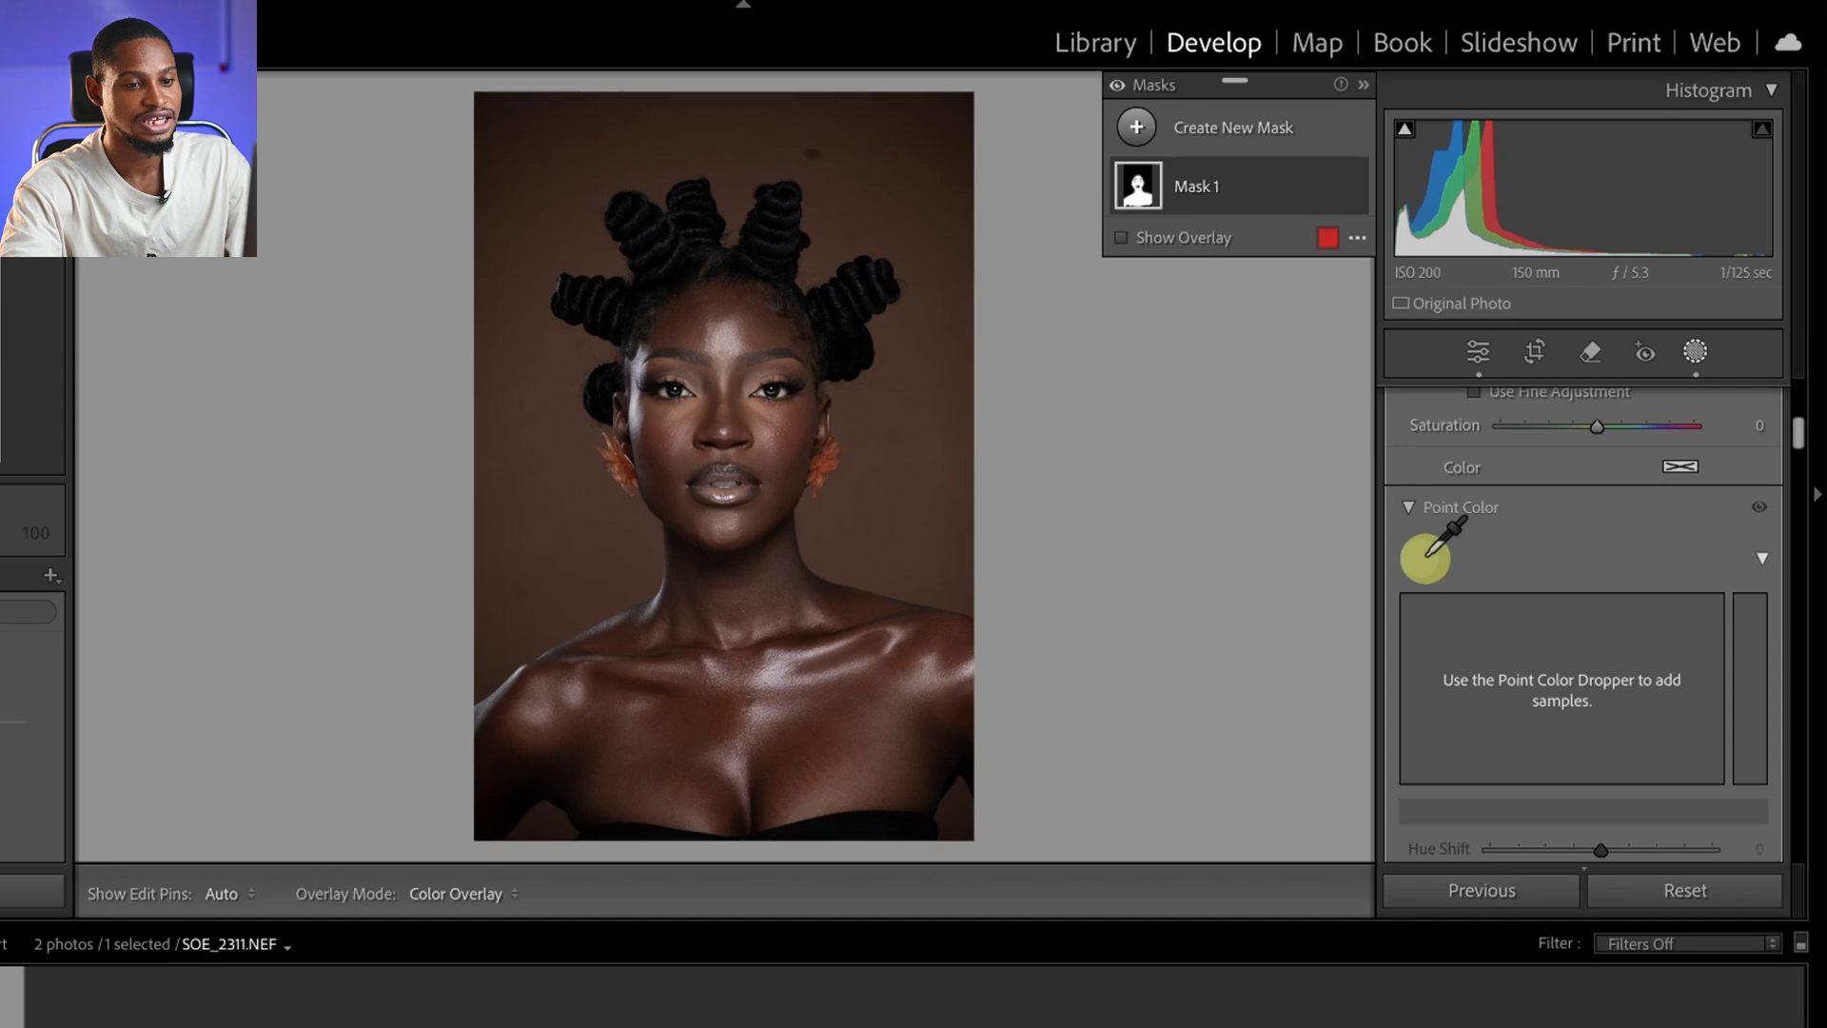
{"action": "left_click", "coordinate": [851, 718]}
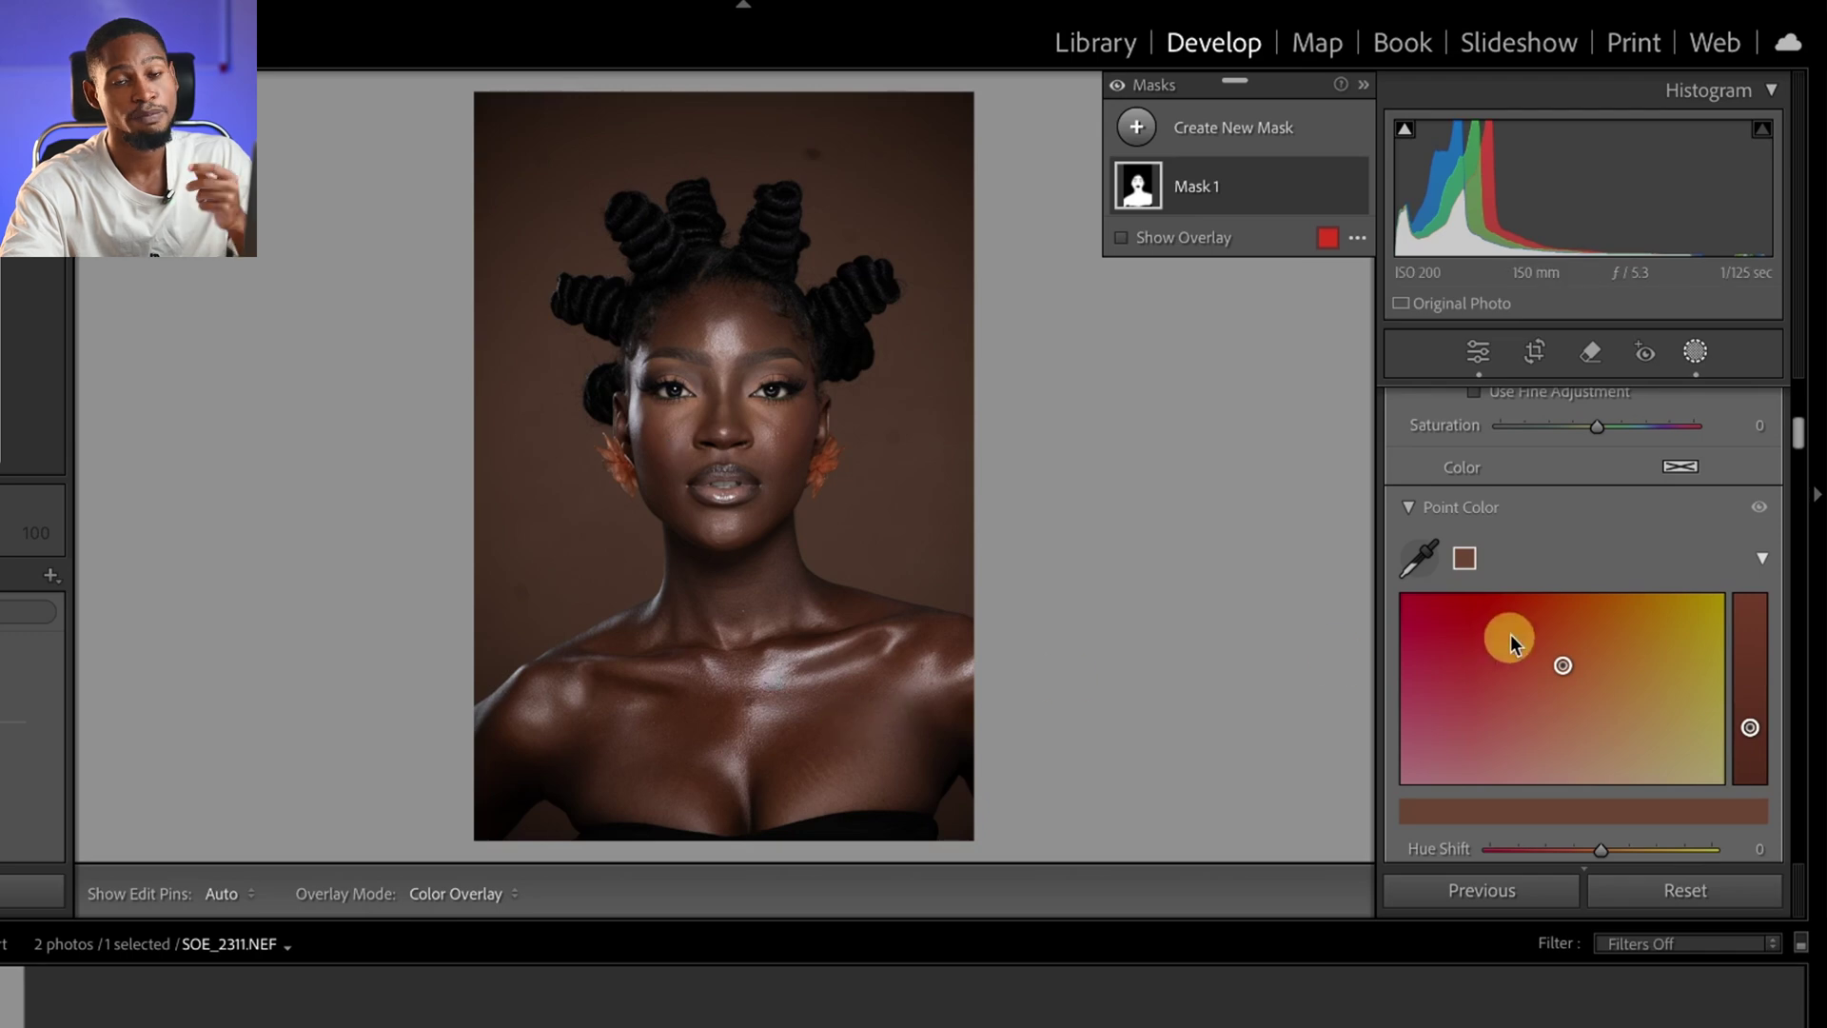
Widen the sampled skin colour's Range to 100.
{"action": "scroll", "coordinate": [1664, 573], "scroll_direction": "down", "scroll_amount": 5}
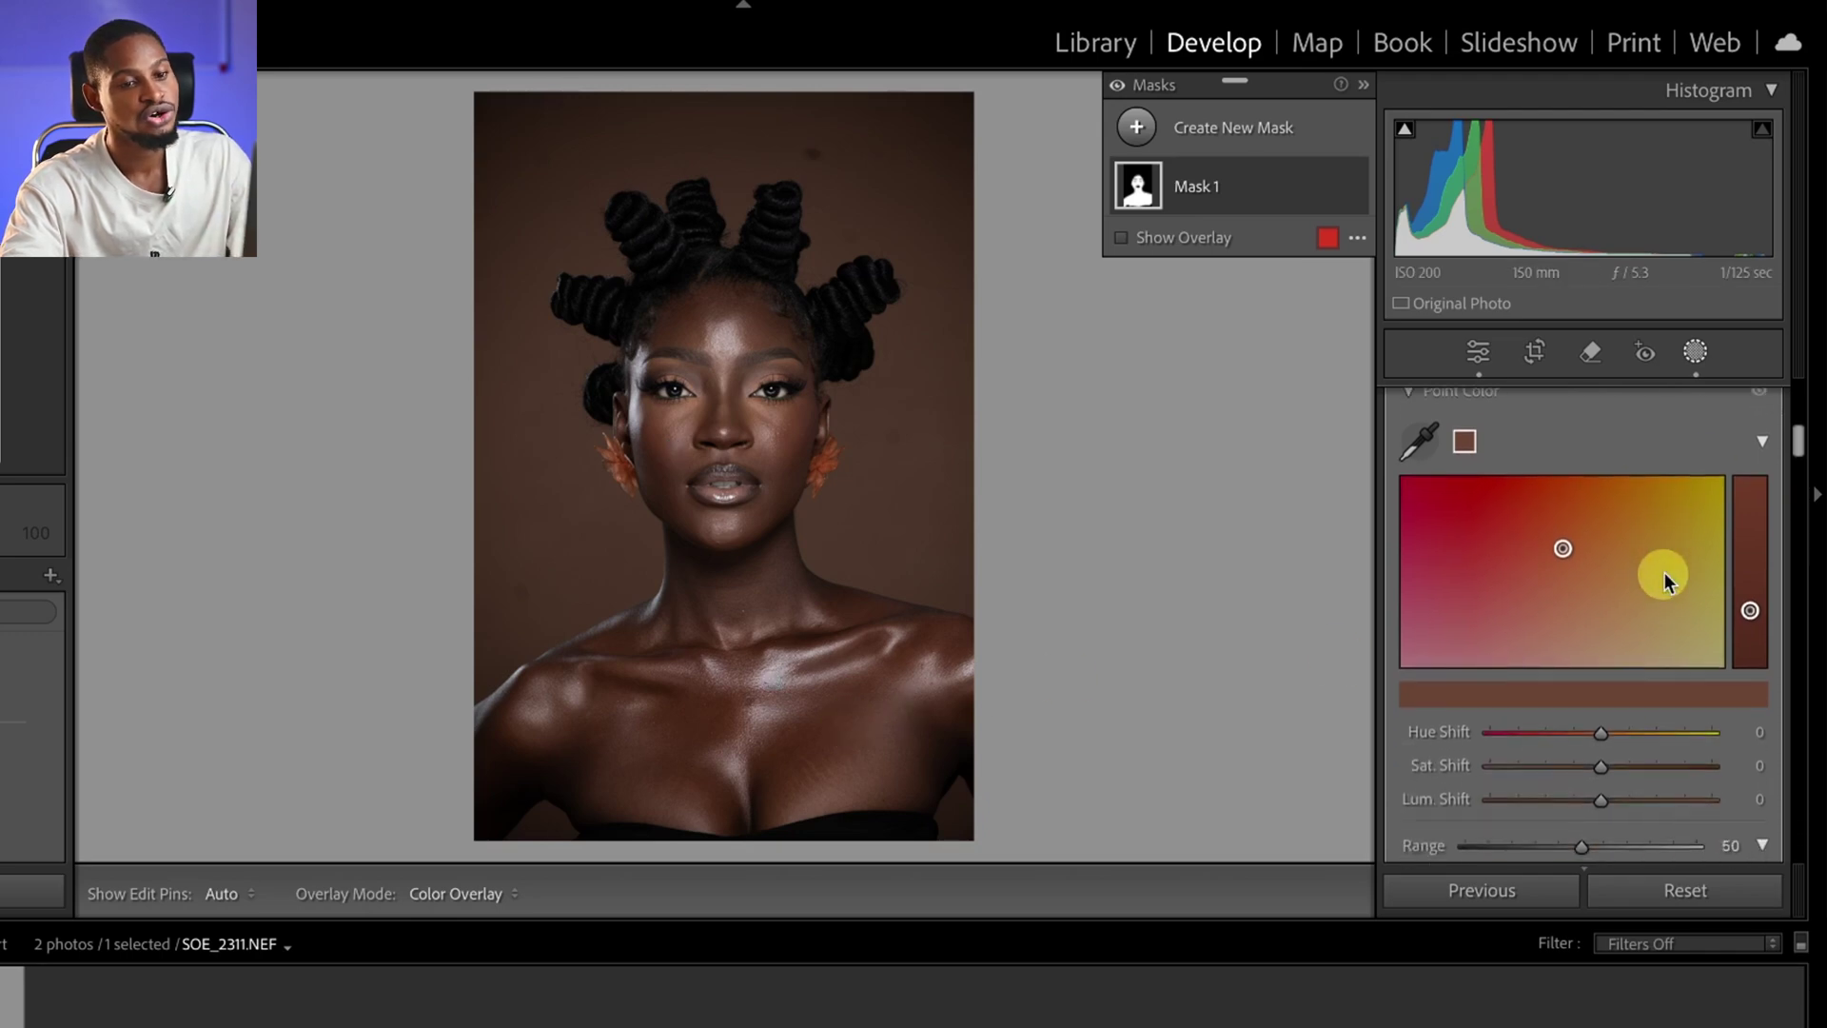
{"action": "scroll", "coordinate": [1665, 573], "scroll_direction": "down", "scroll_amount": 2}
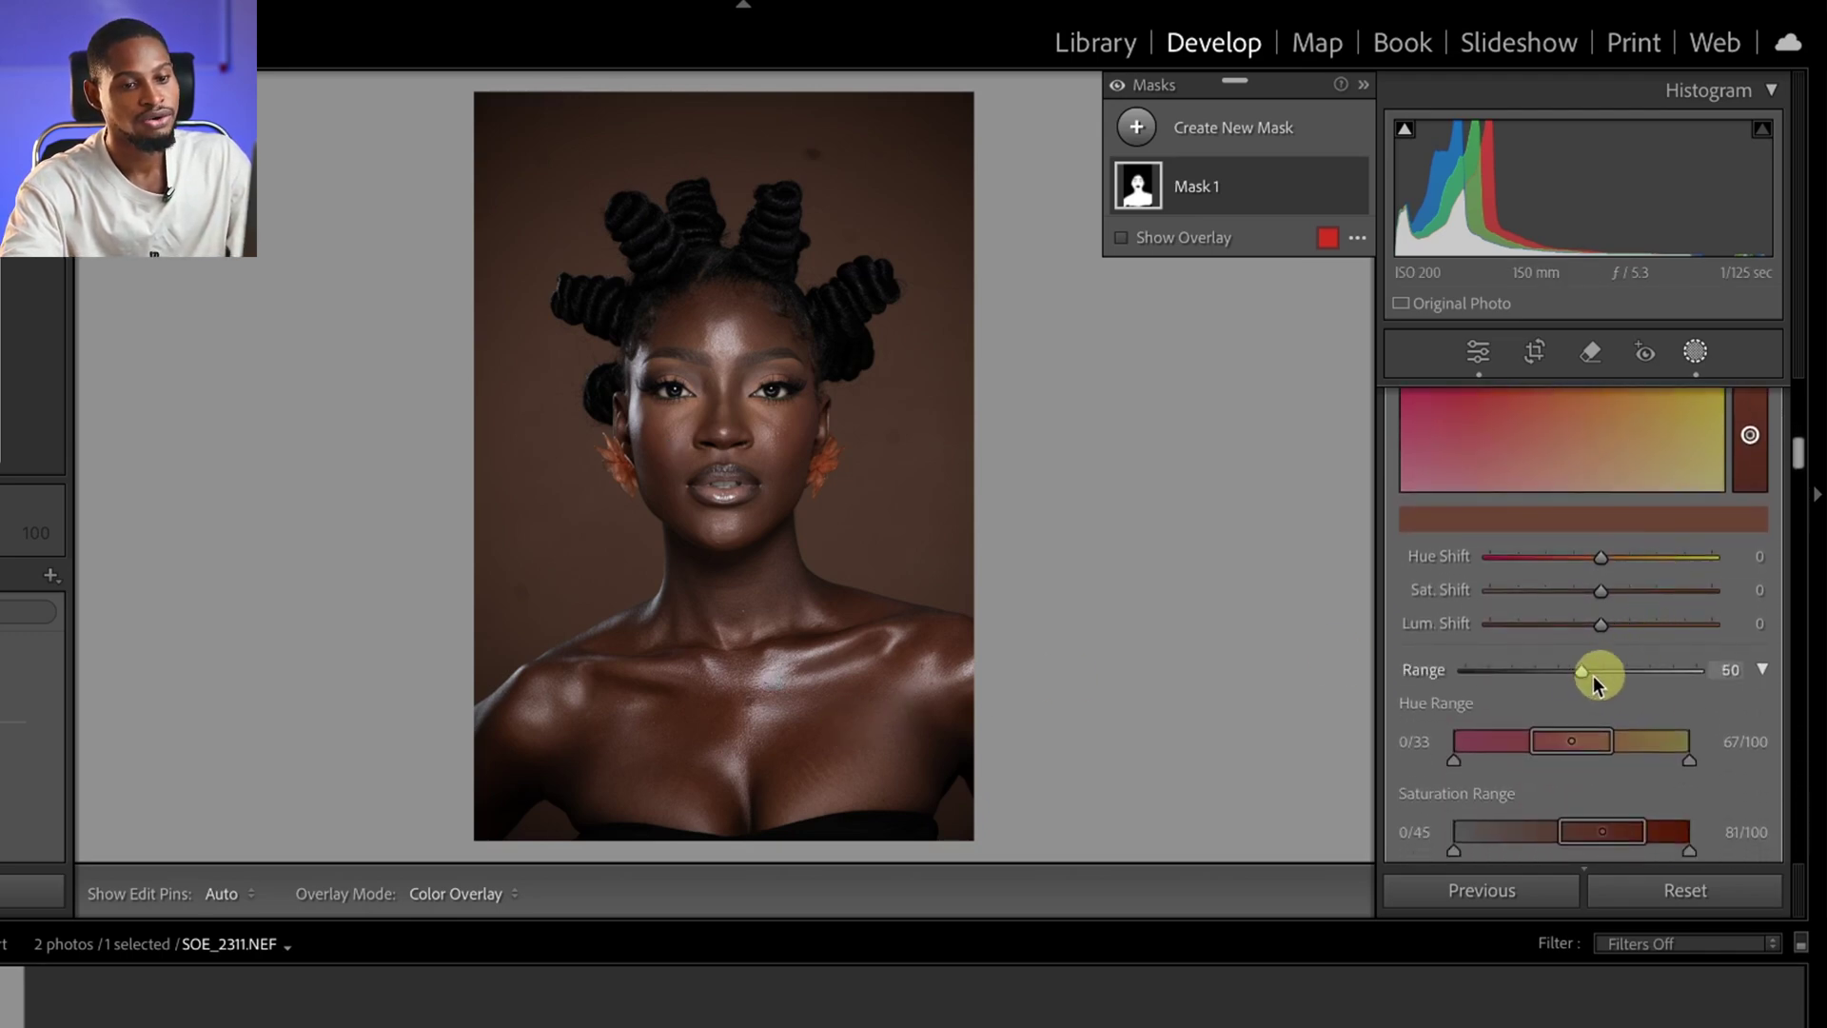
{"action": "left_click_drag", "start_coordinate": [1583, 670], "coordinate": [1622, 670]}
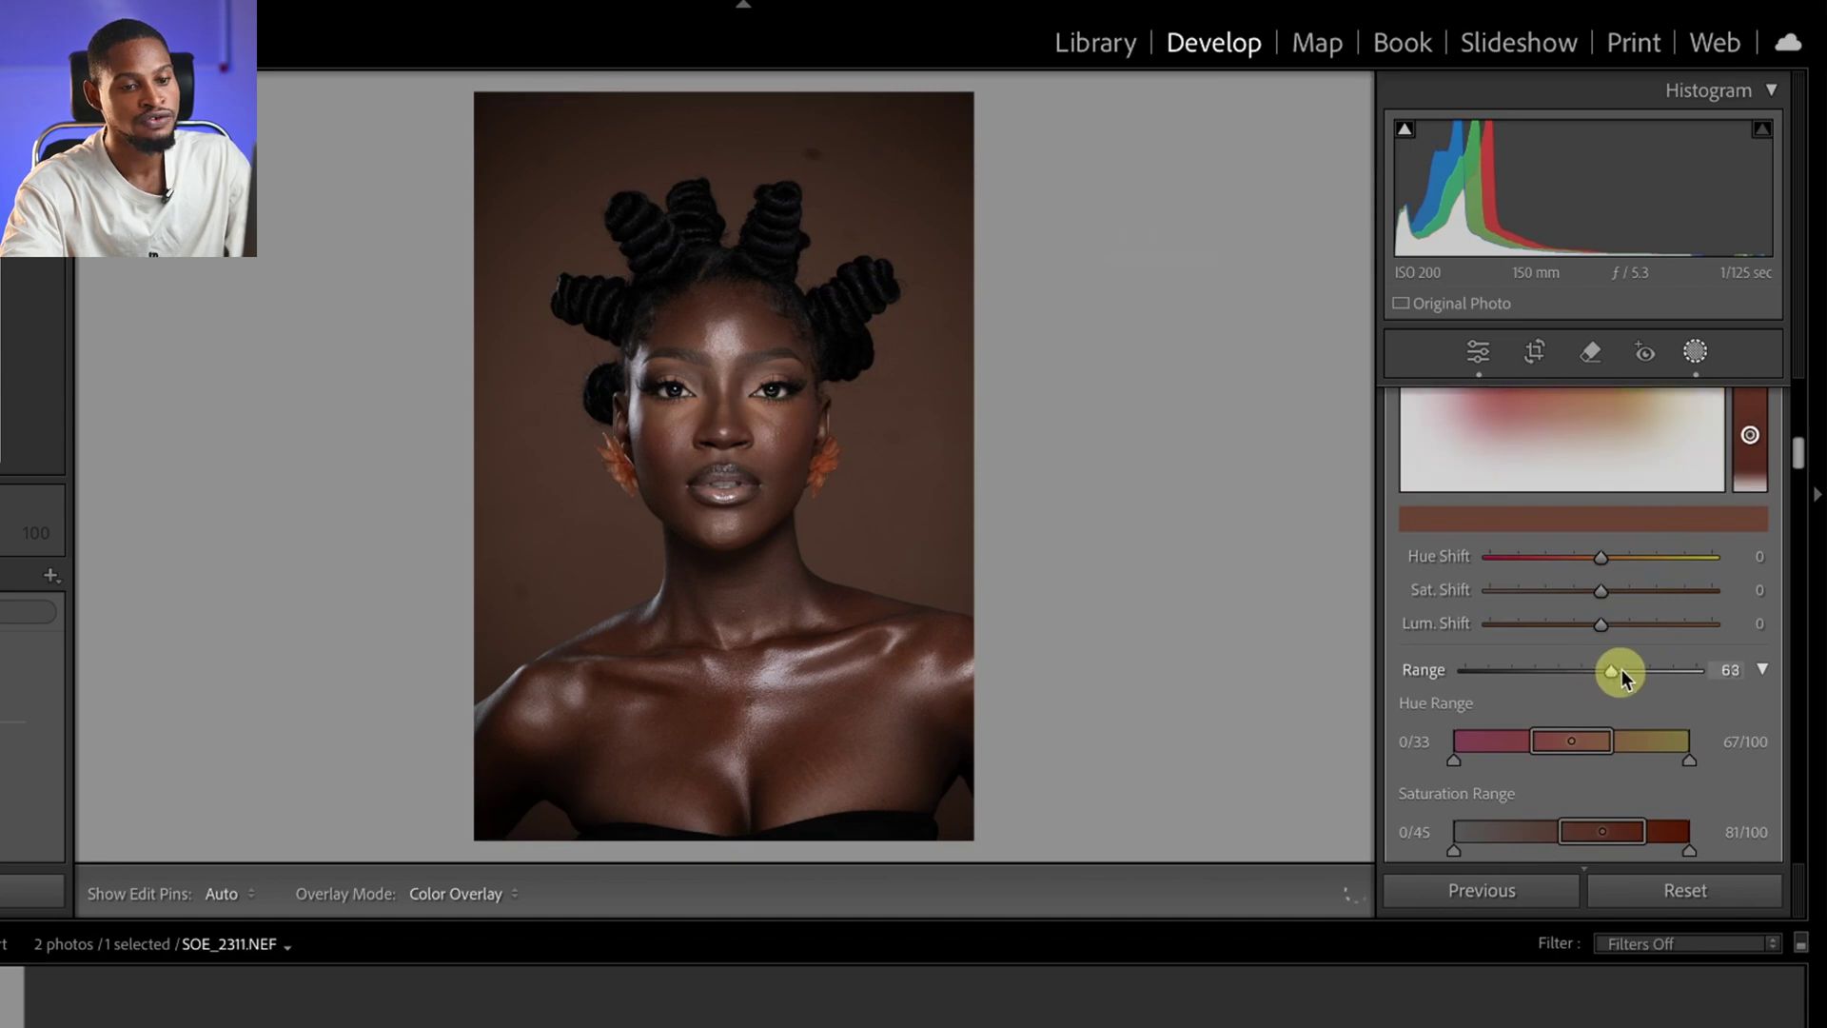
{"action": "left_click_drag", "start_coordinate": [1731, 683], "coordinate": [1760, 677]}
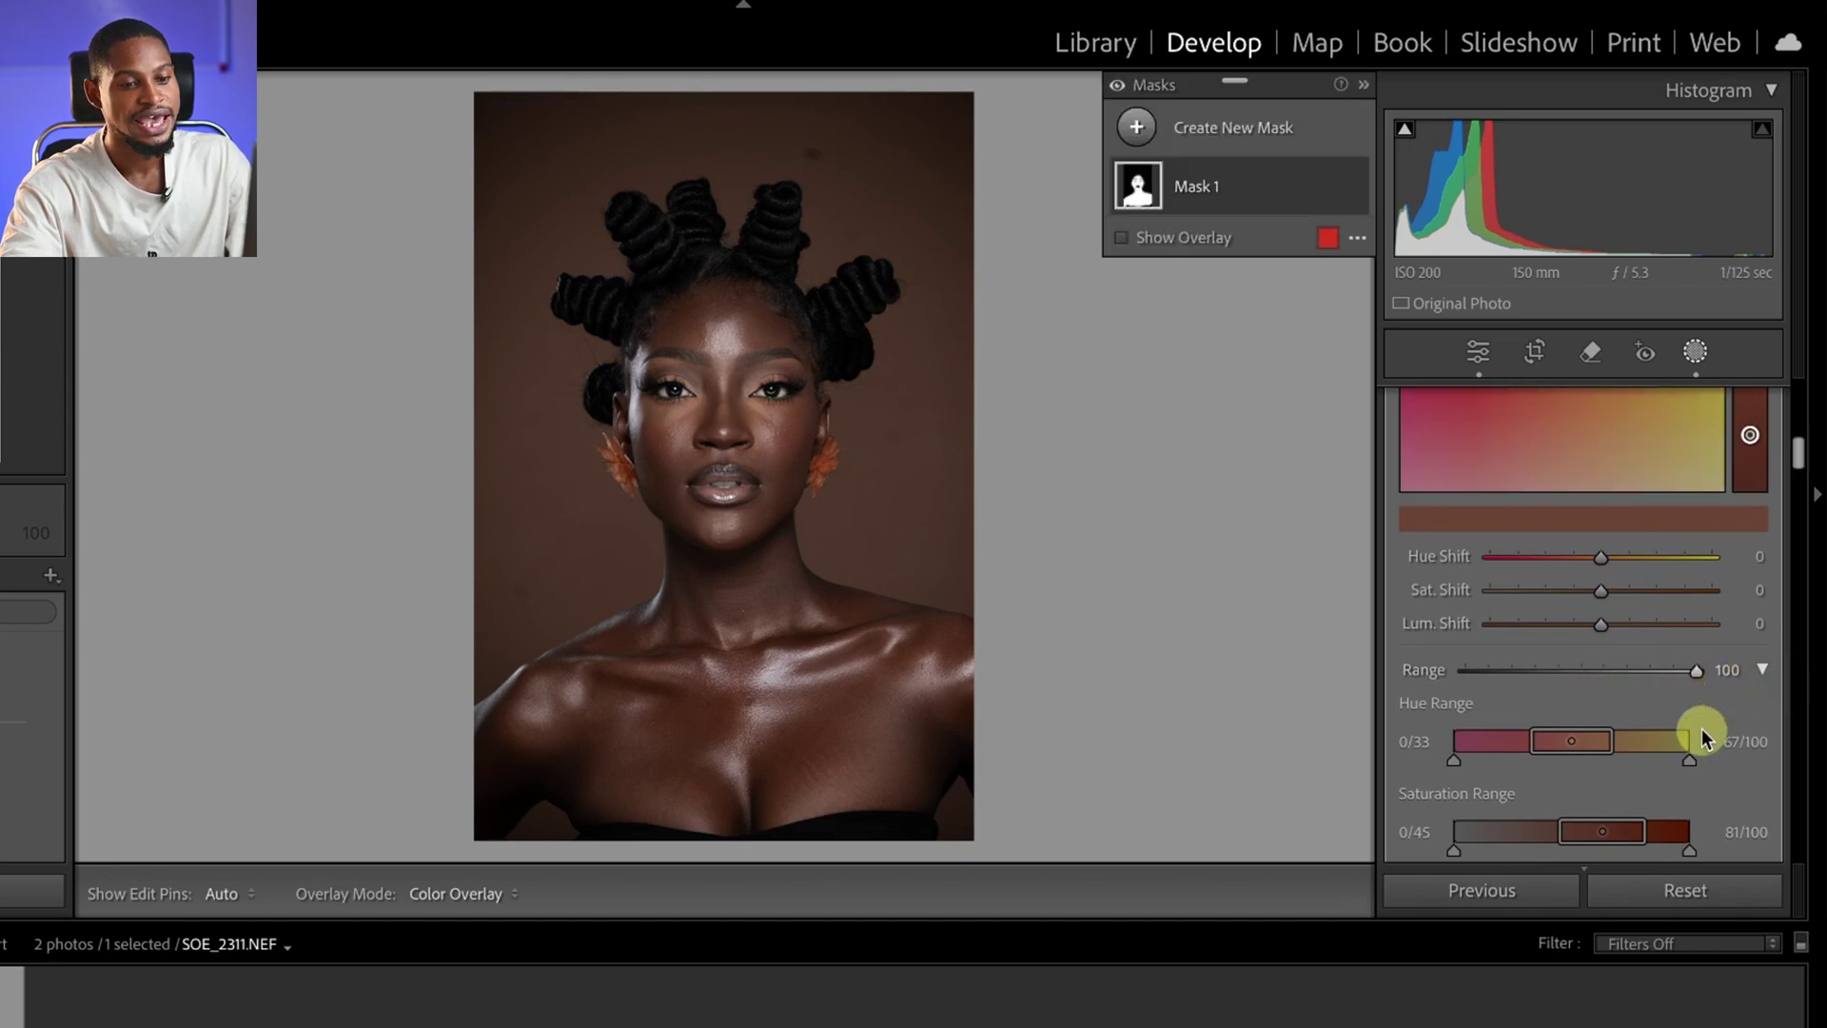
{"action": "scroll", "coordinate": [1701, 728], "scroll_direction": "down", "scroll_amount": 4}
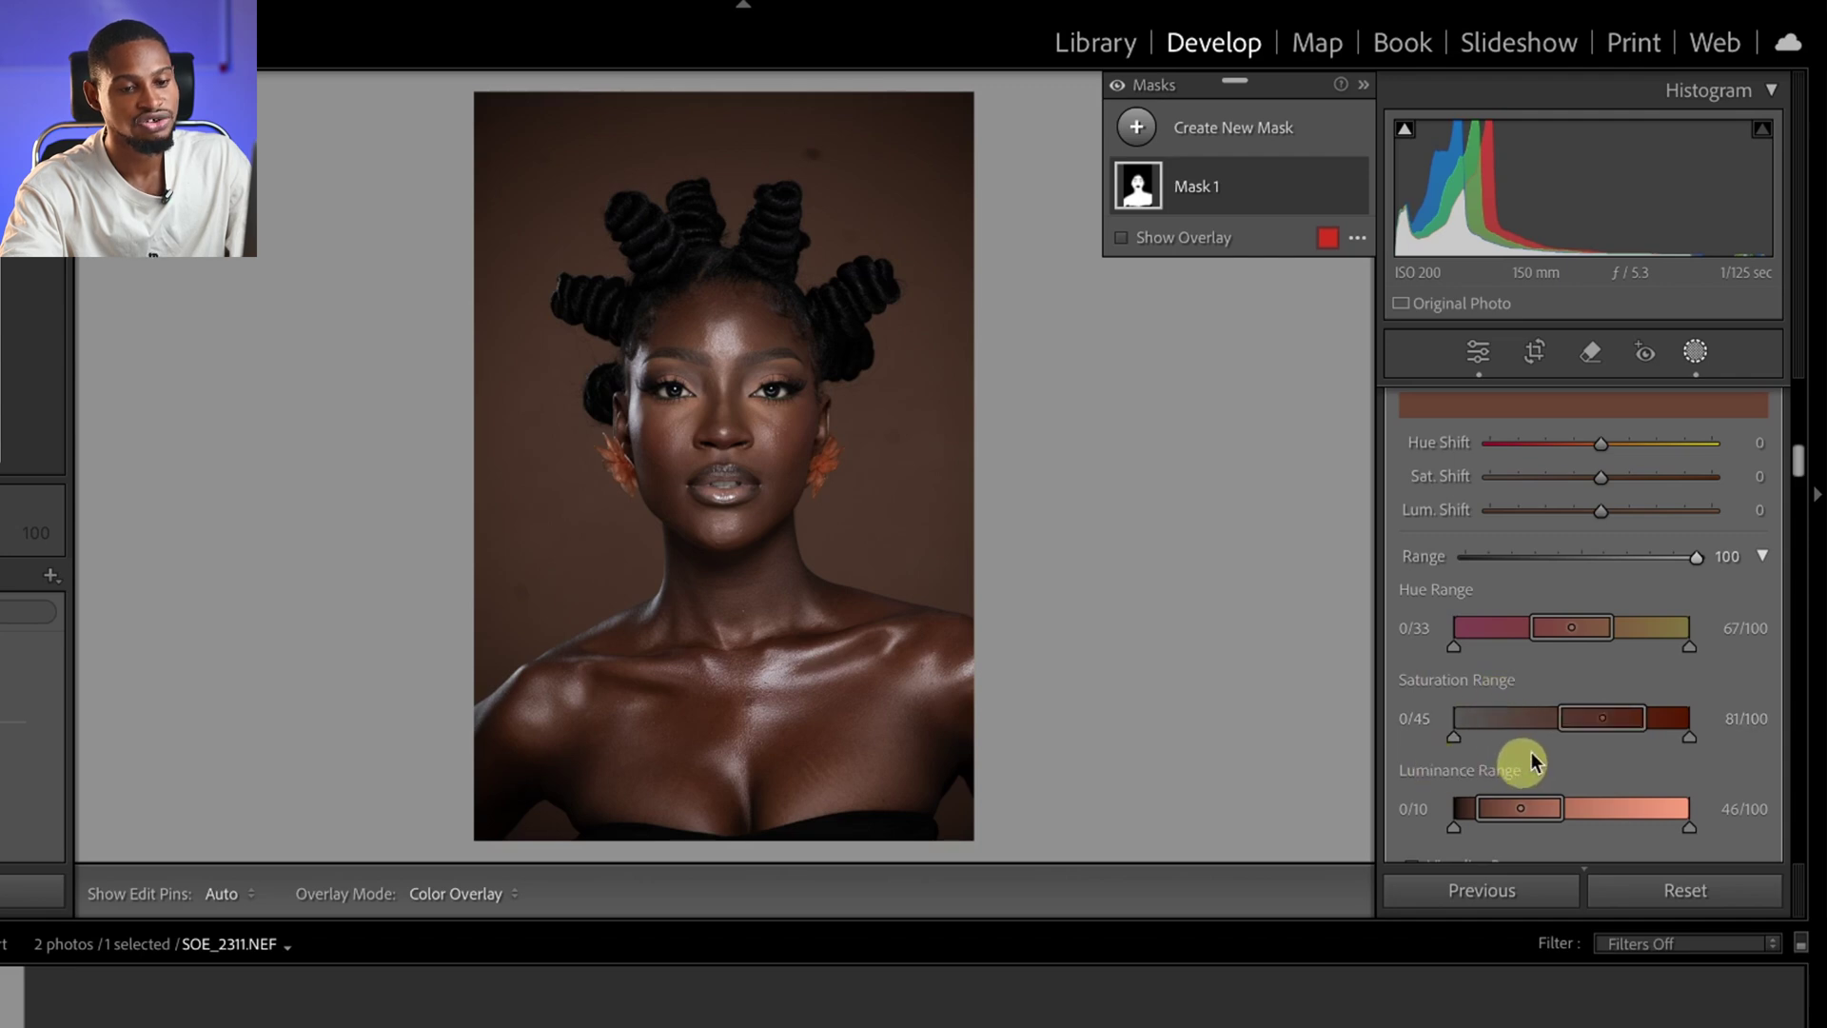
Widen the Hue to 0/12–94, Saturation to 0/8–99, and Luminance to 0/5–98 ranges.
{"action": "left_click", "coordinate": [1762, 555]}
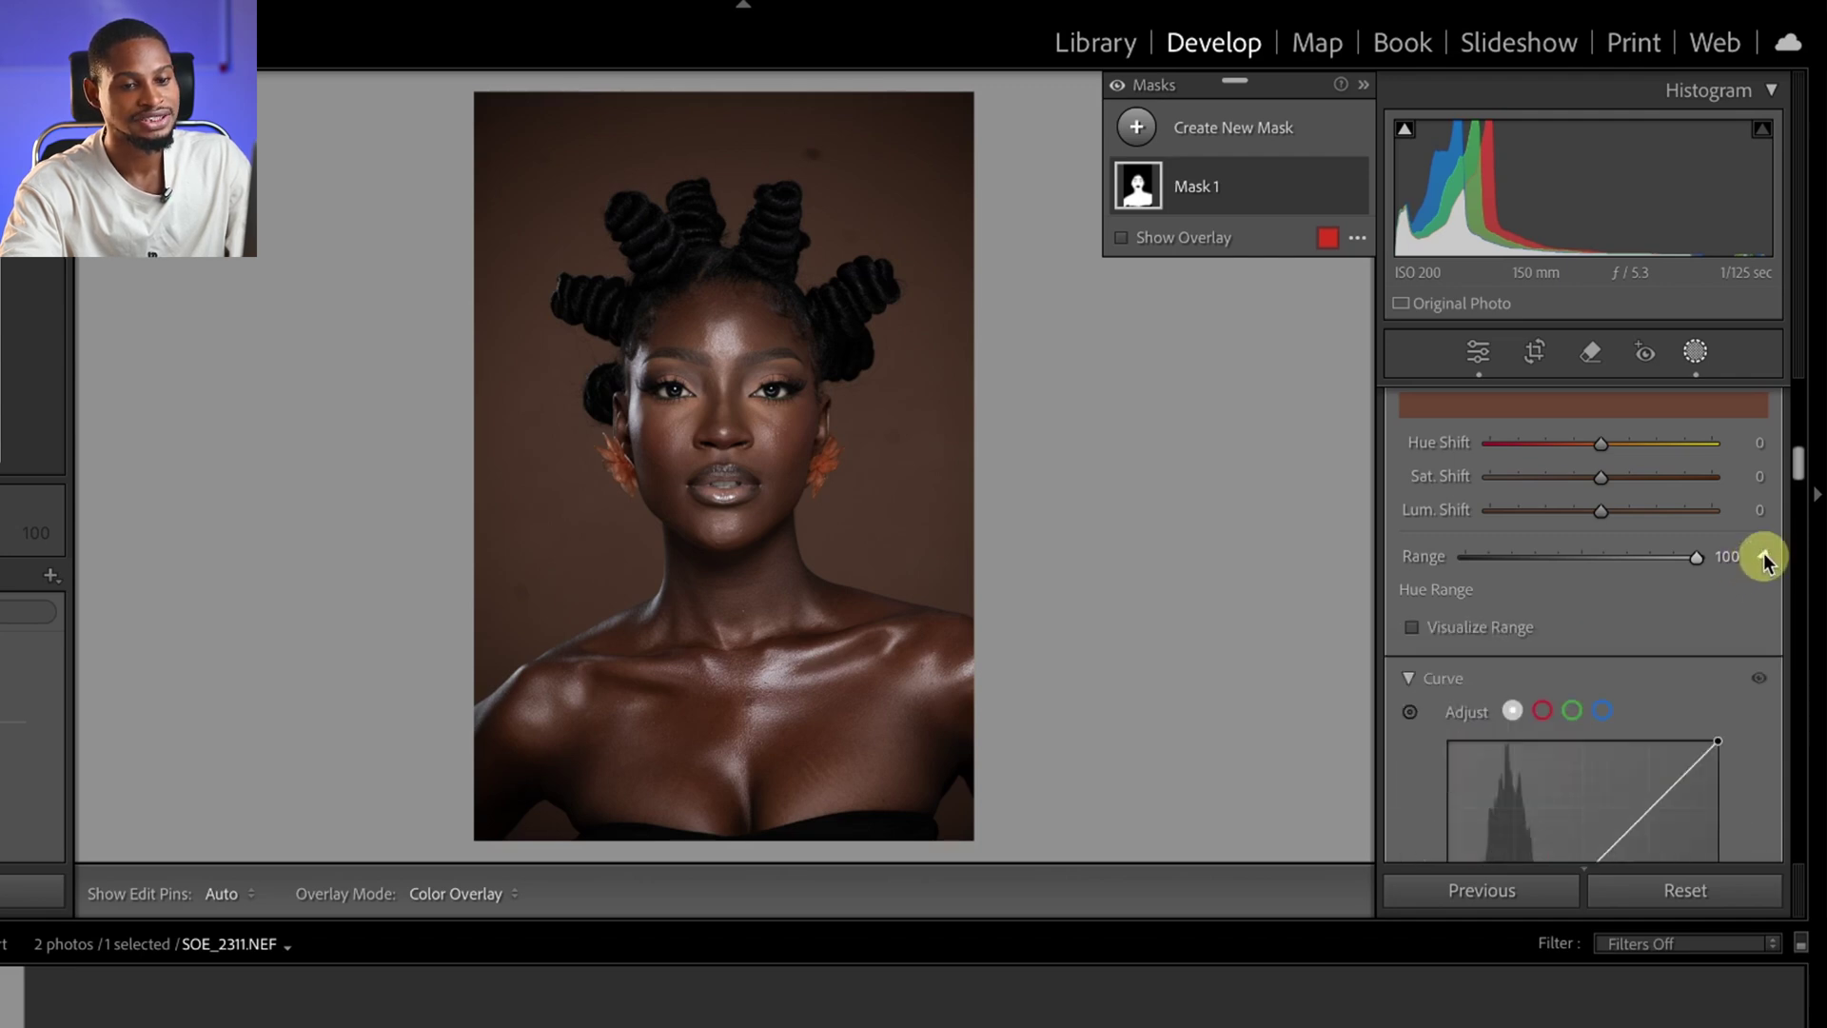
{"action": "left_click", "coordinate": [1763, 555]}
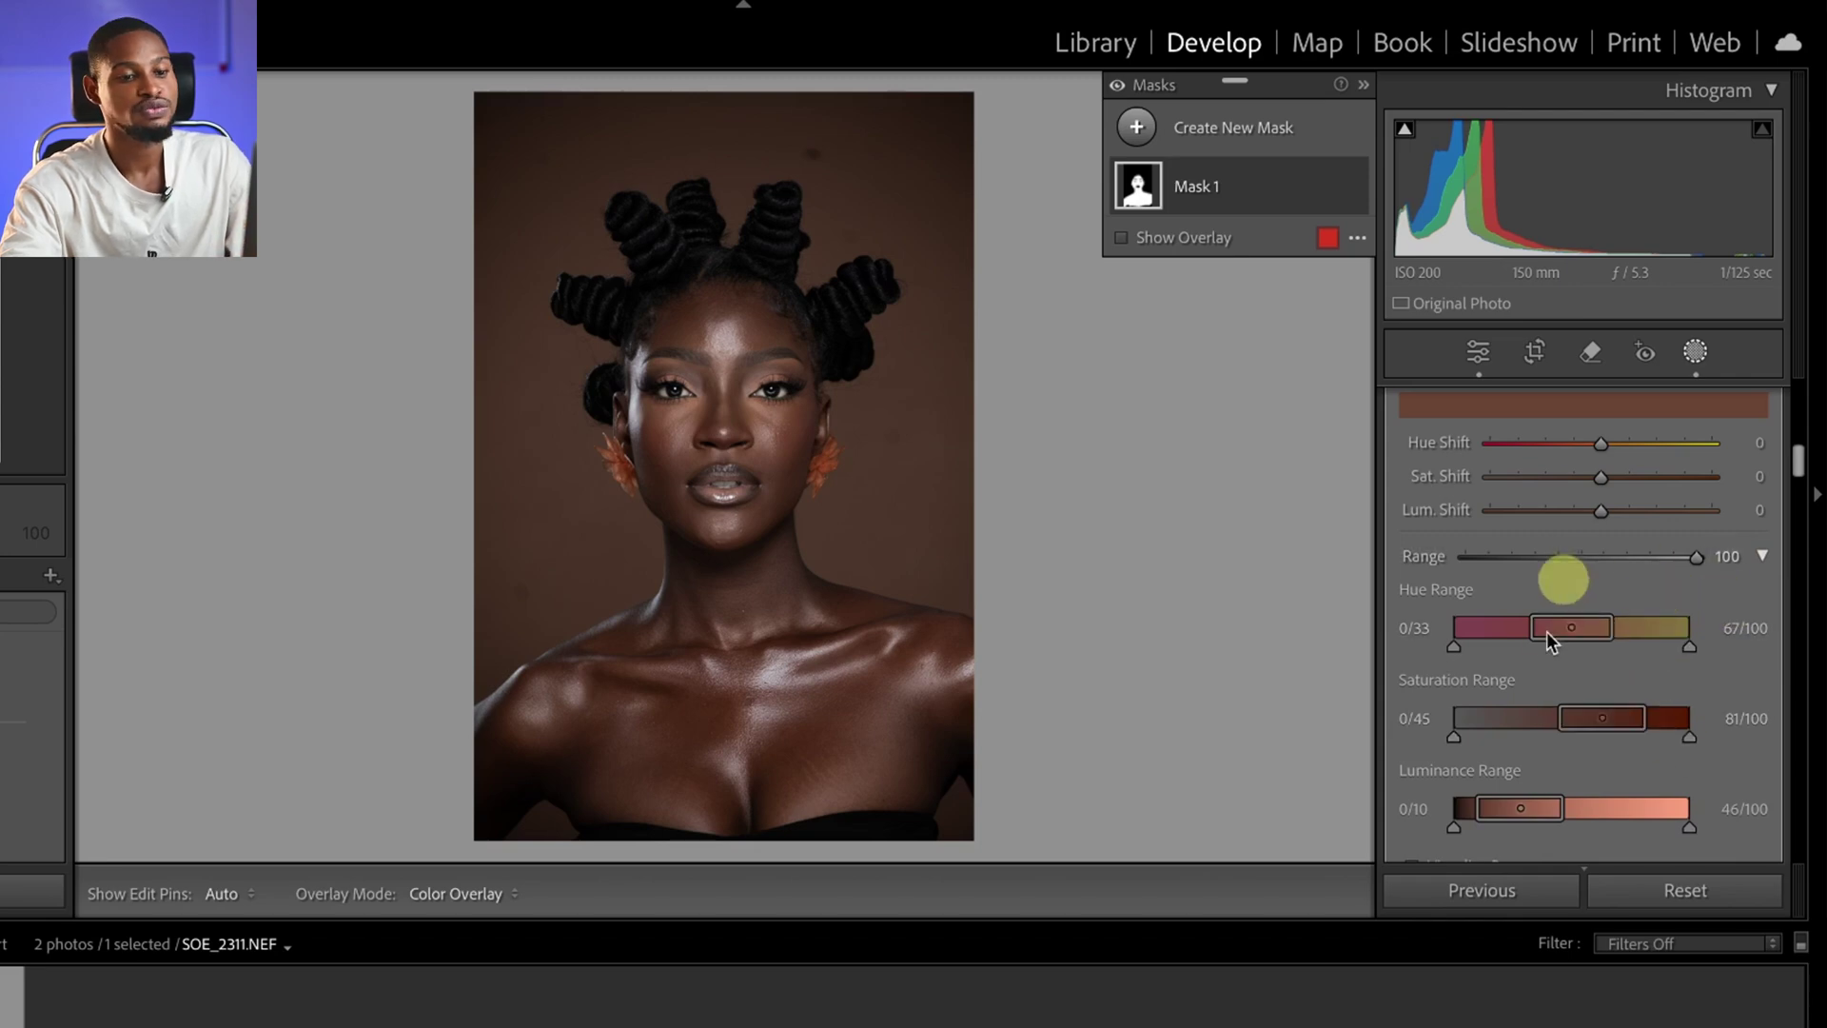
{"action": "left_click_drag", "start_coordinate": [1531, 626], "coordinate": [1476, 632]}
{"action": "left_click_drag", "start_coordinate": [1615, 627], "coordinate": [1681, 636]}
{"action": "left_click_drag", "start_coordinate": [1581, 714], "coordinate": [1475, 719]}
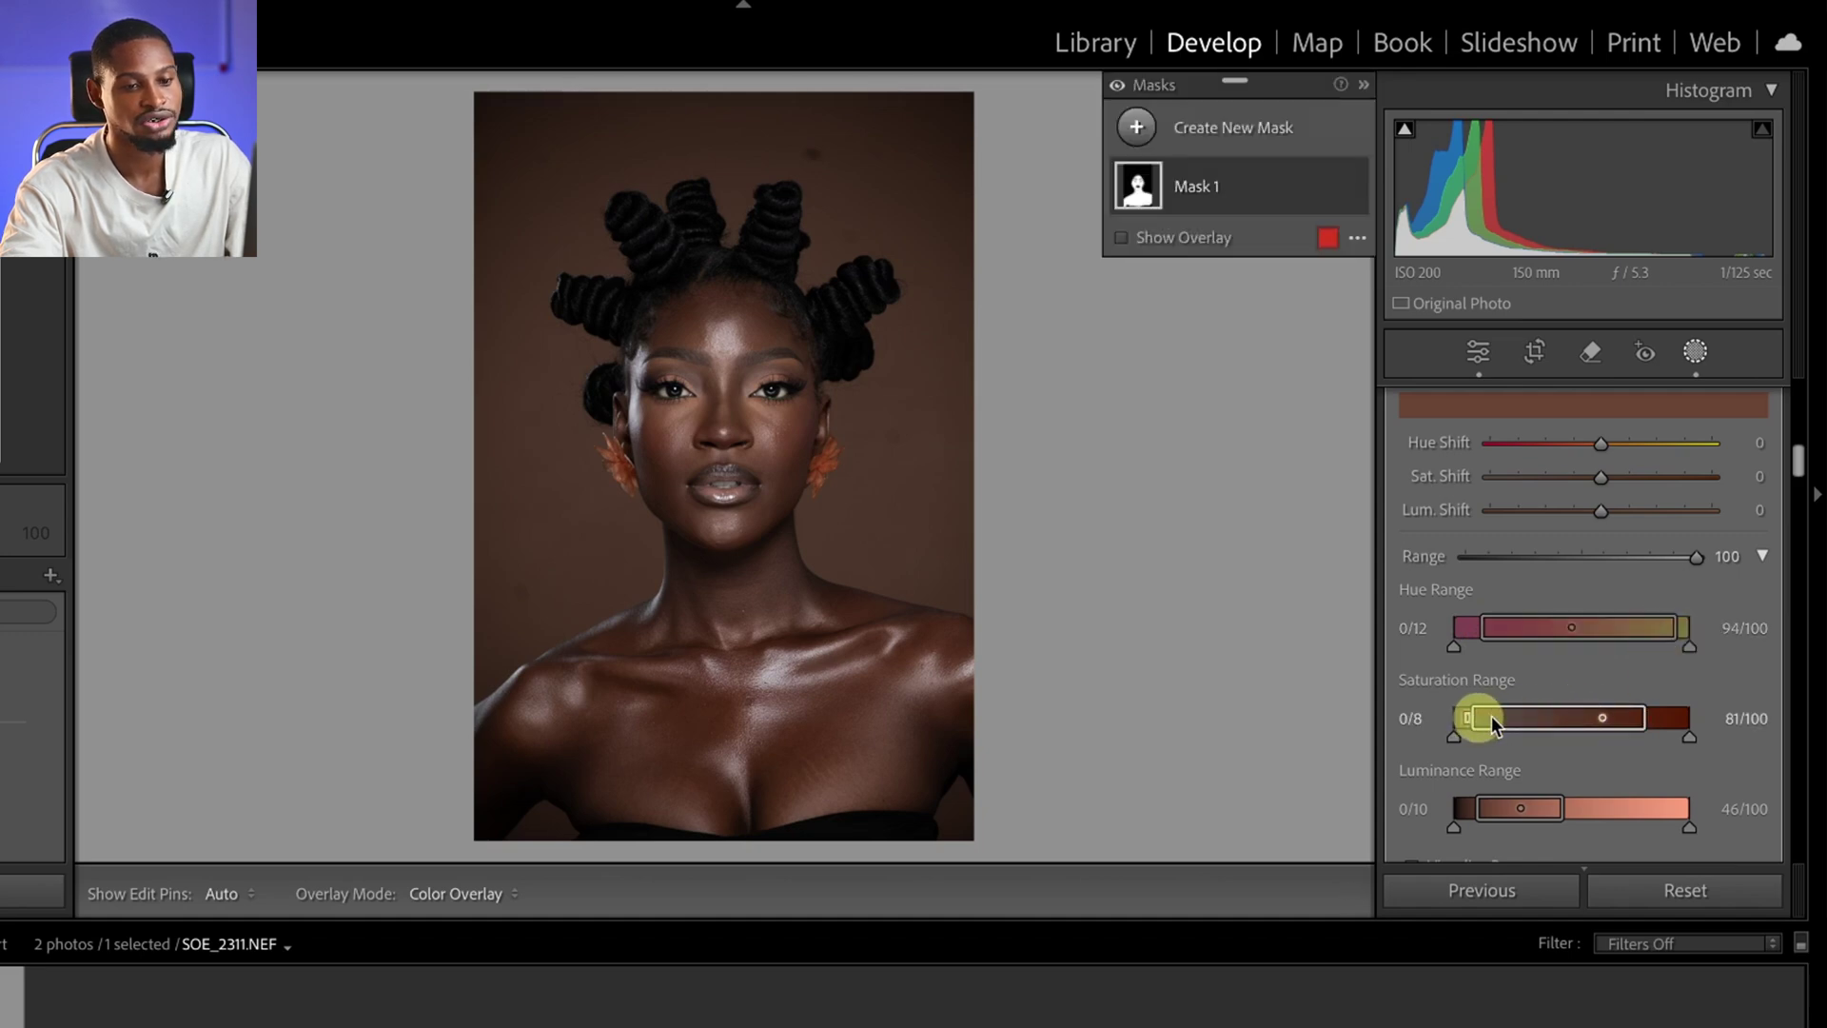
{"action": "left_click_drag", "start_coordinate": [1652, 718], "coordinate": [1689, 721]}
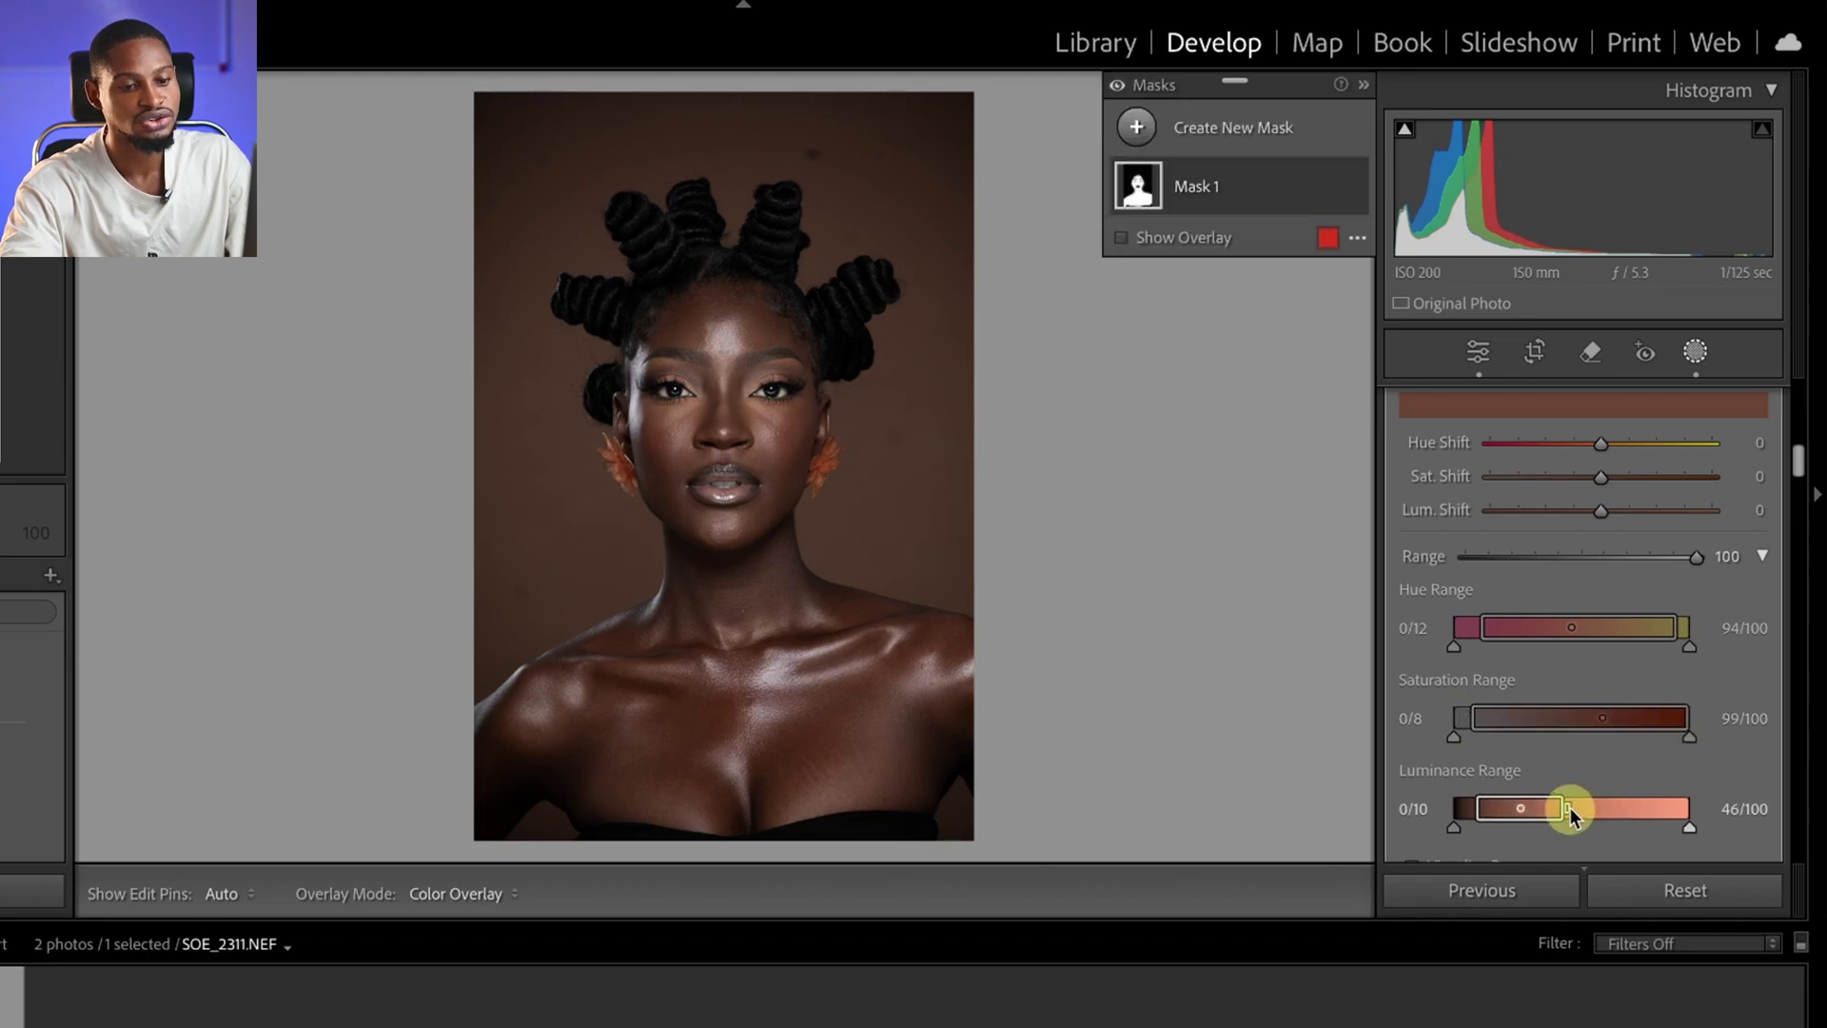
{"action": "left_click_drag", "start_coordinate": [1570, 811], "coordinate": [1694, 832]}
{"action": "left_click_drag", "start_coordinate": [1472, 806], "coordinate": [1463, 806]}
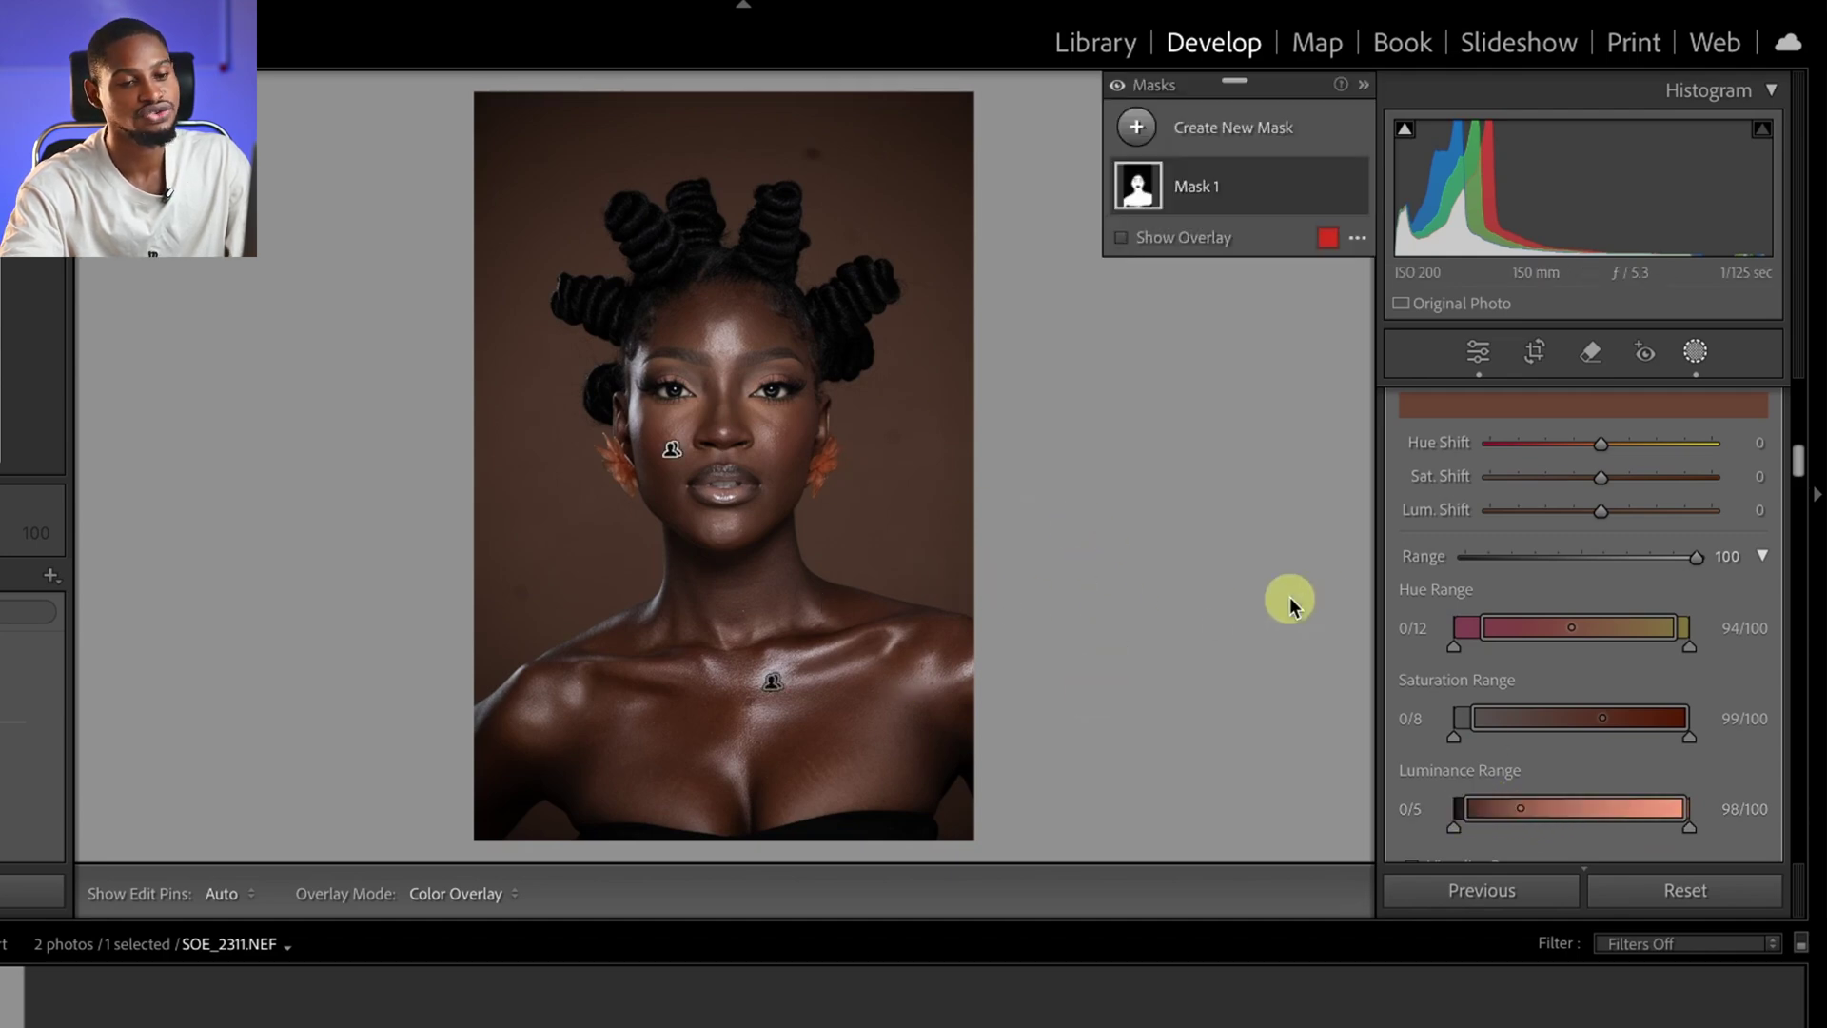
Shift the sampled skin colour's saturation by -17 and luminance by -38.
{"action": "scroll", "coordinate": [1626, 550], "scroll_direction": "up", "scroll_amount": 3}
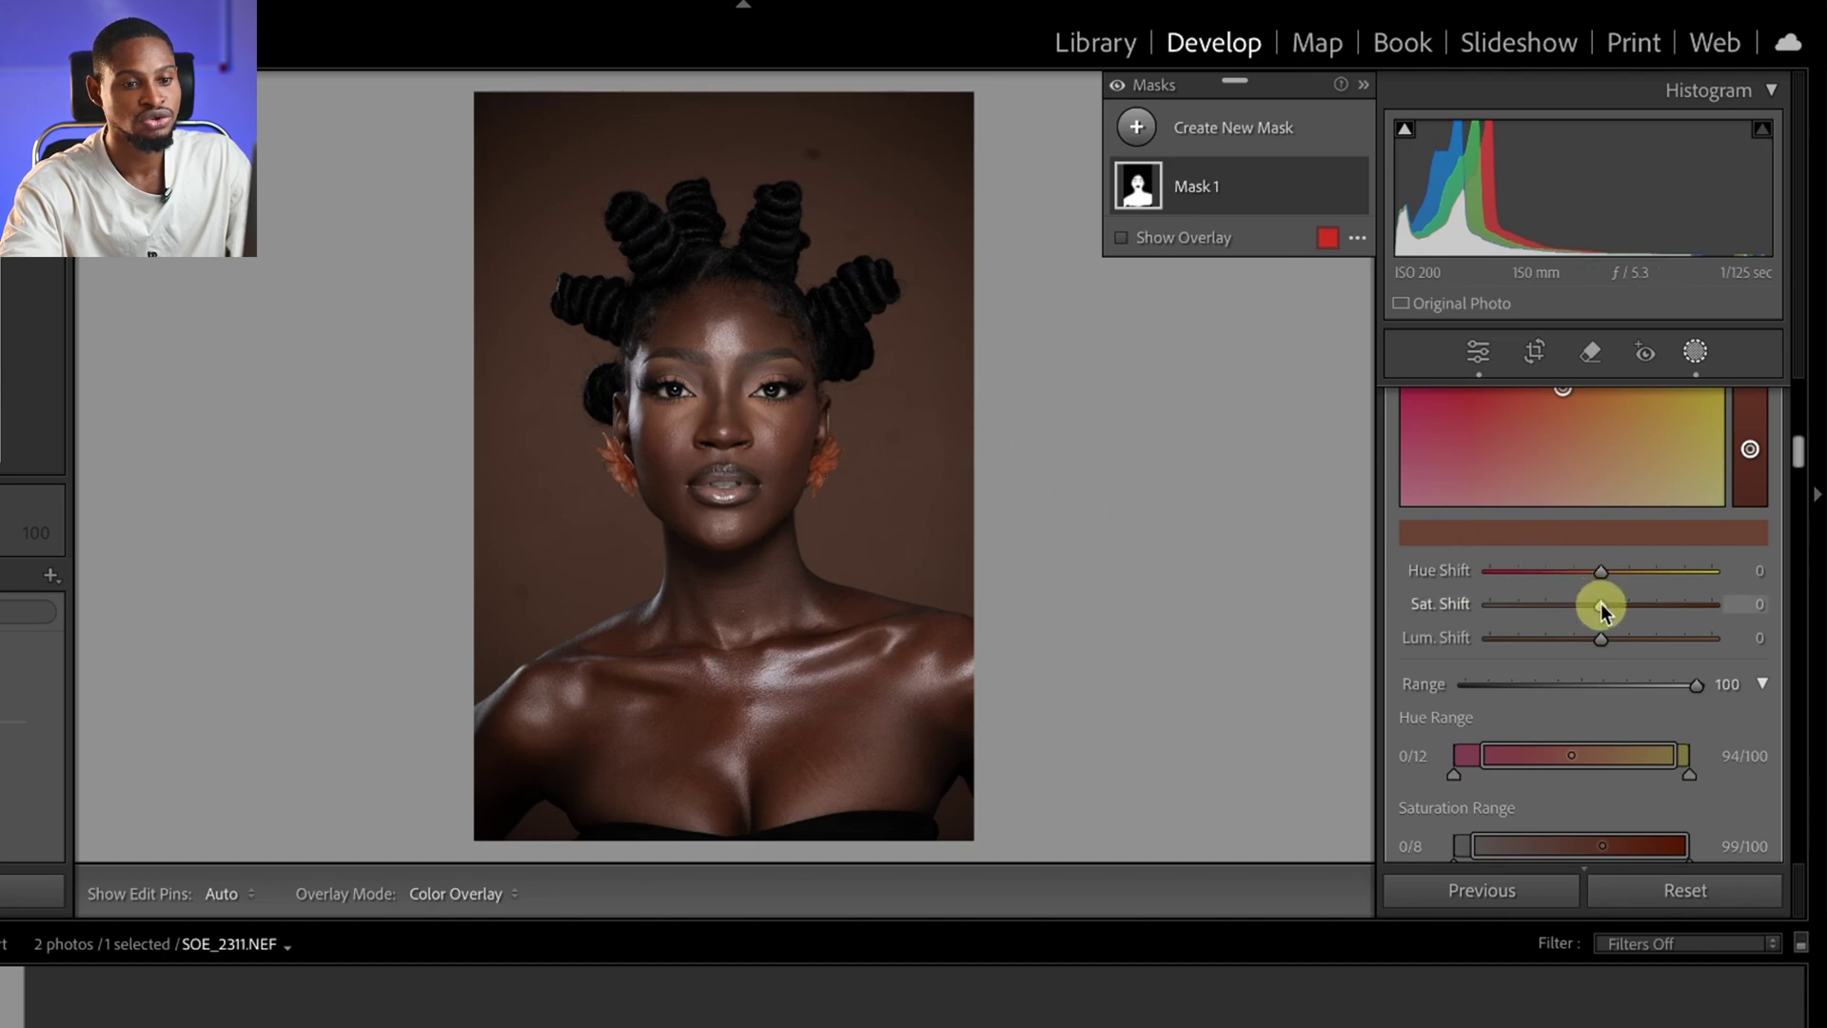
{"action": "left_click_drag", "start_coordinate": [1601, 604], "coordinate": [1556, 640]}
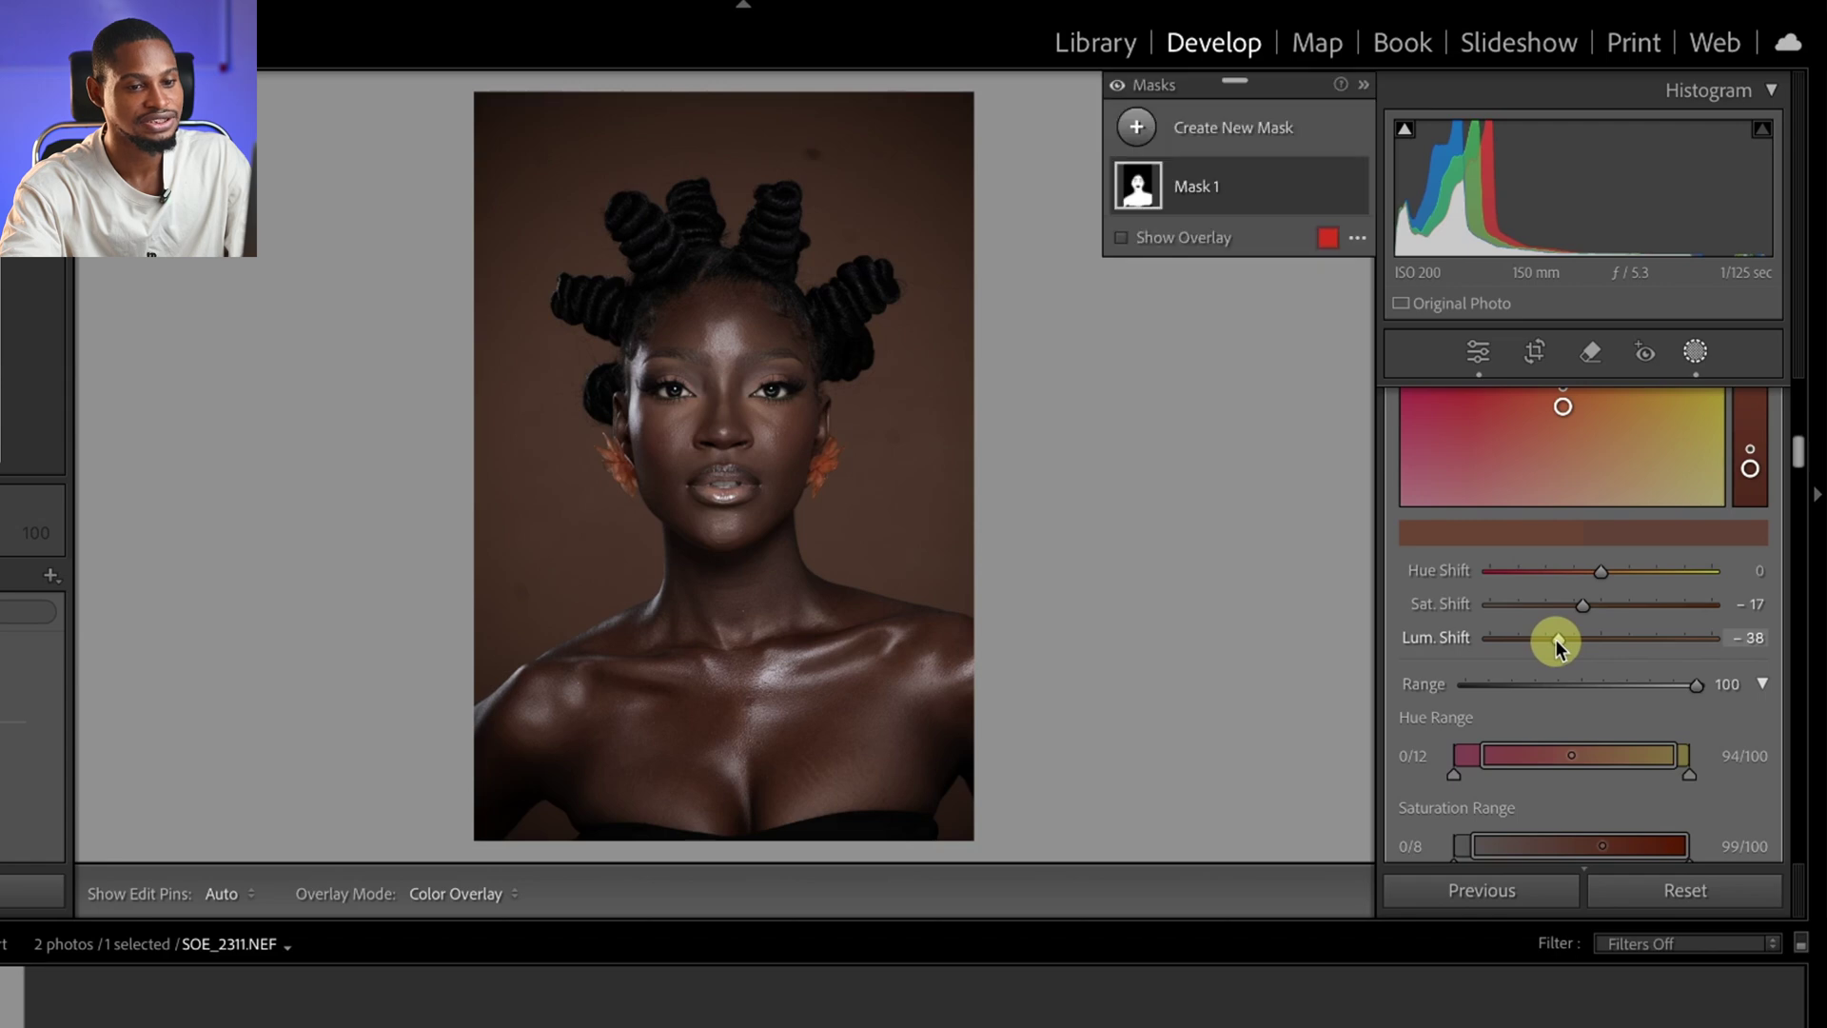
{"action": "scroll", "coordinate": [1556, 640], "scroll_direction": "down", "scroll_amount": 1}
Flip between the original and the skin-edited portrait to compare.
{"action": "key", "text": "backslash"}
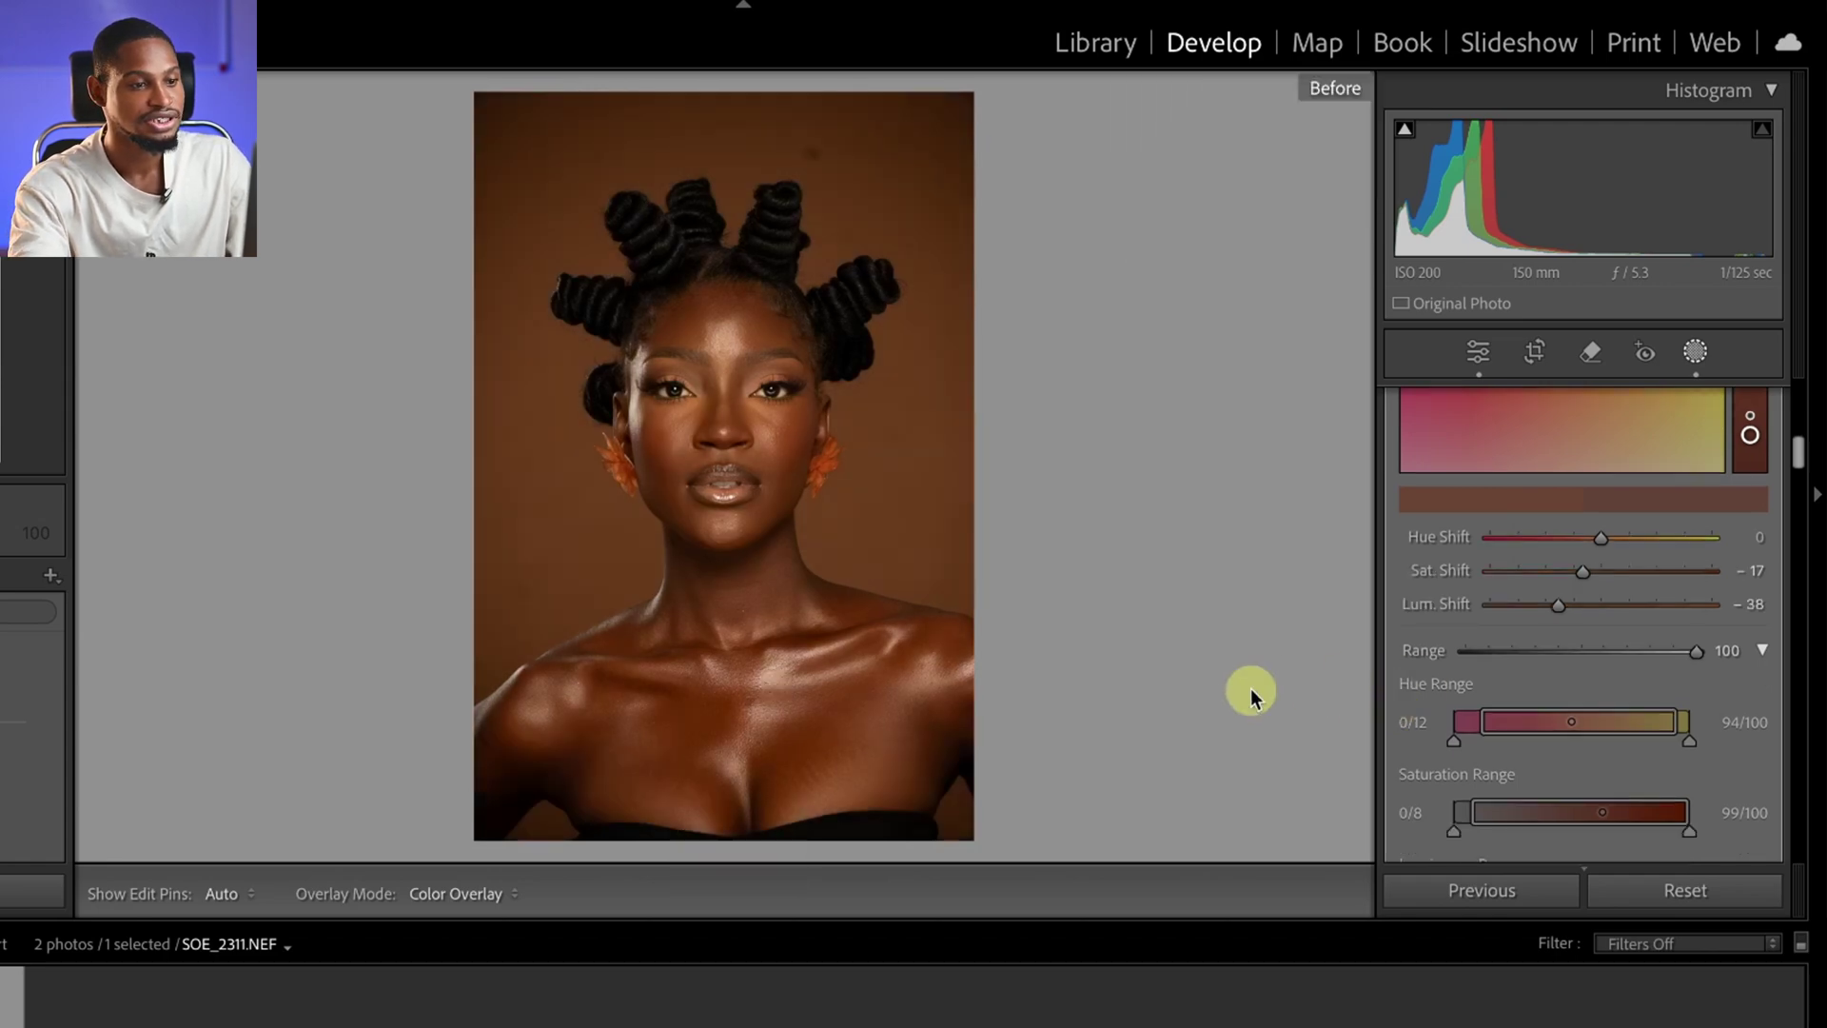
{"action": "key", "text": "backslash"}
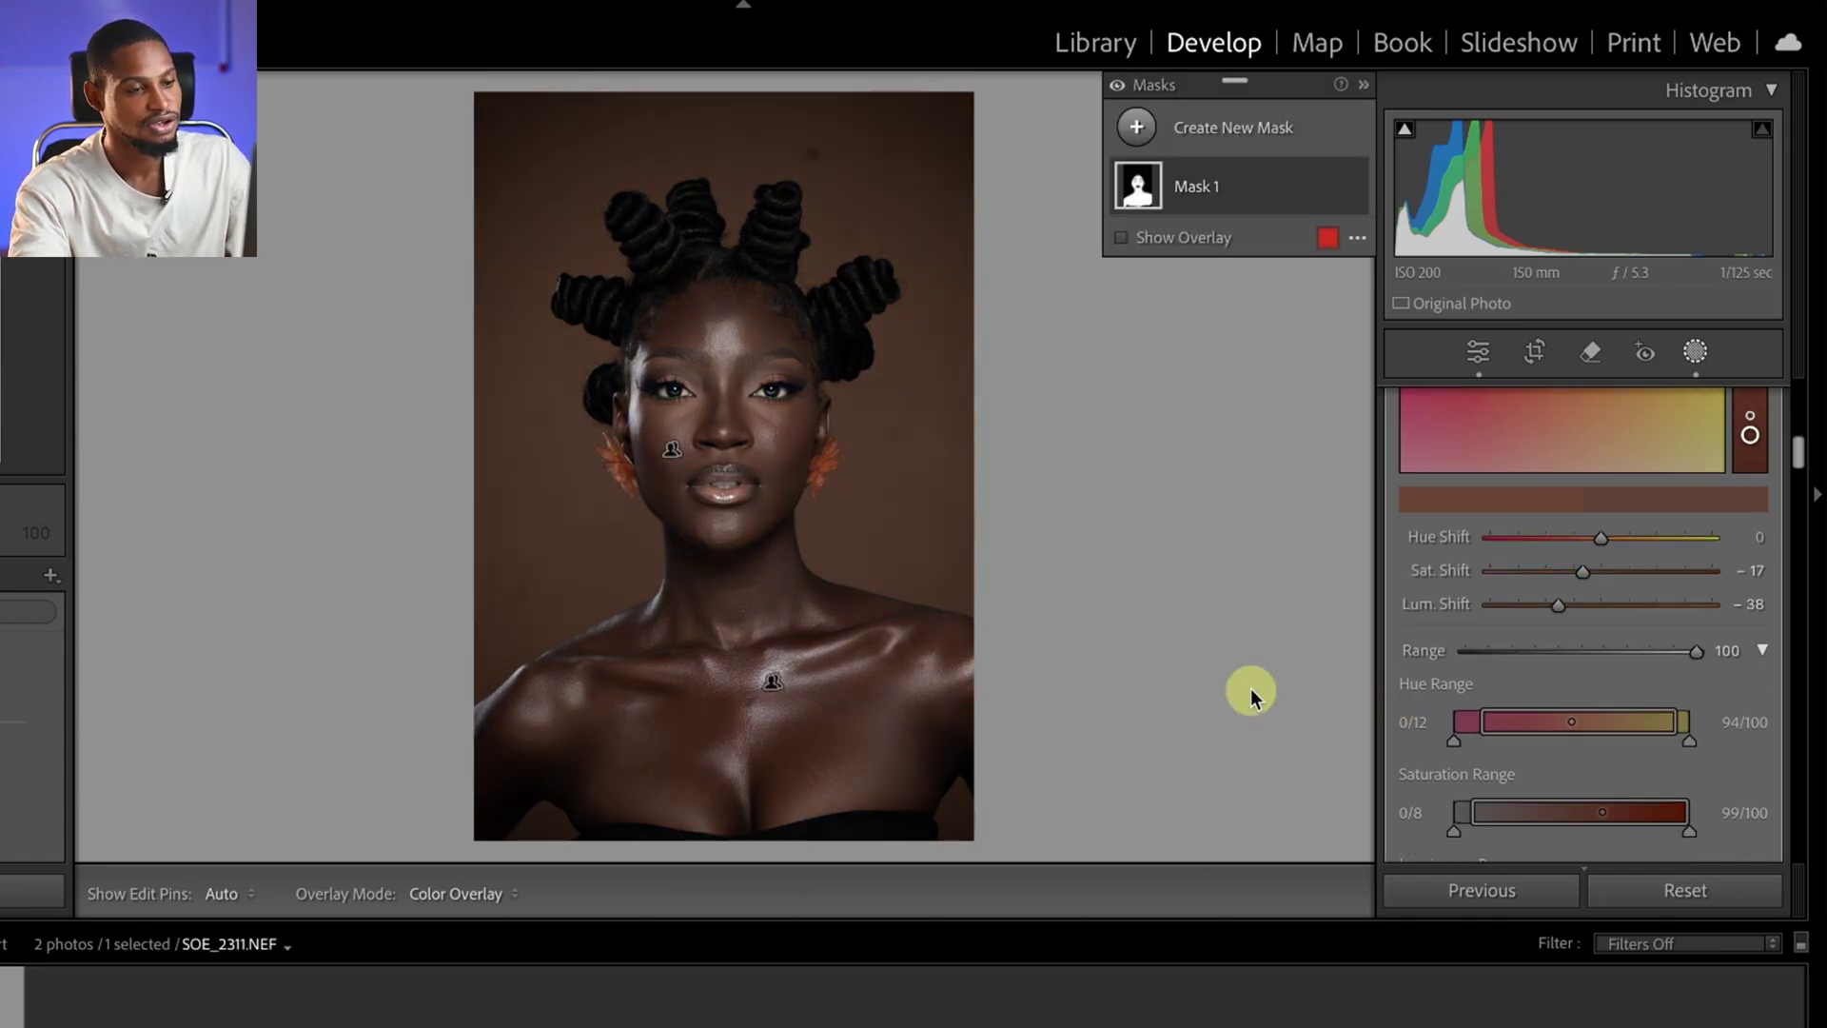
{"action": "key", "text": "backslash"}
{"action": "key", "text": "backslash"}
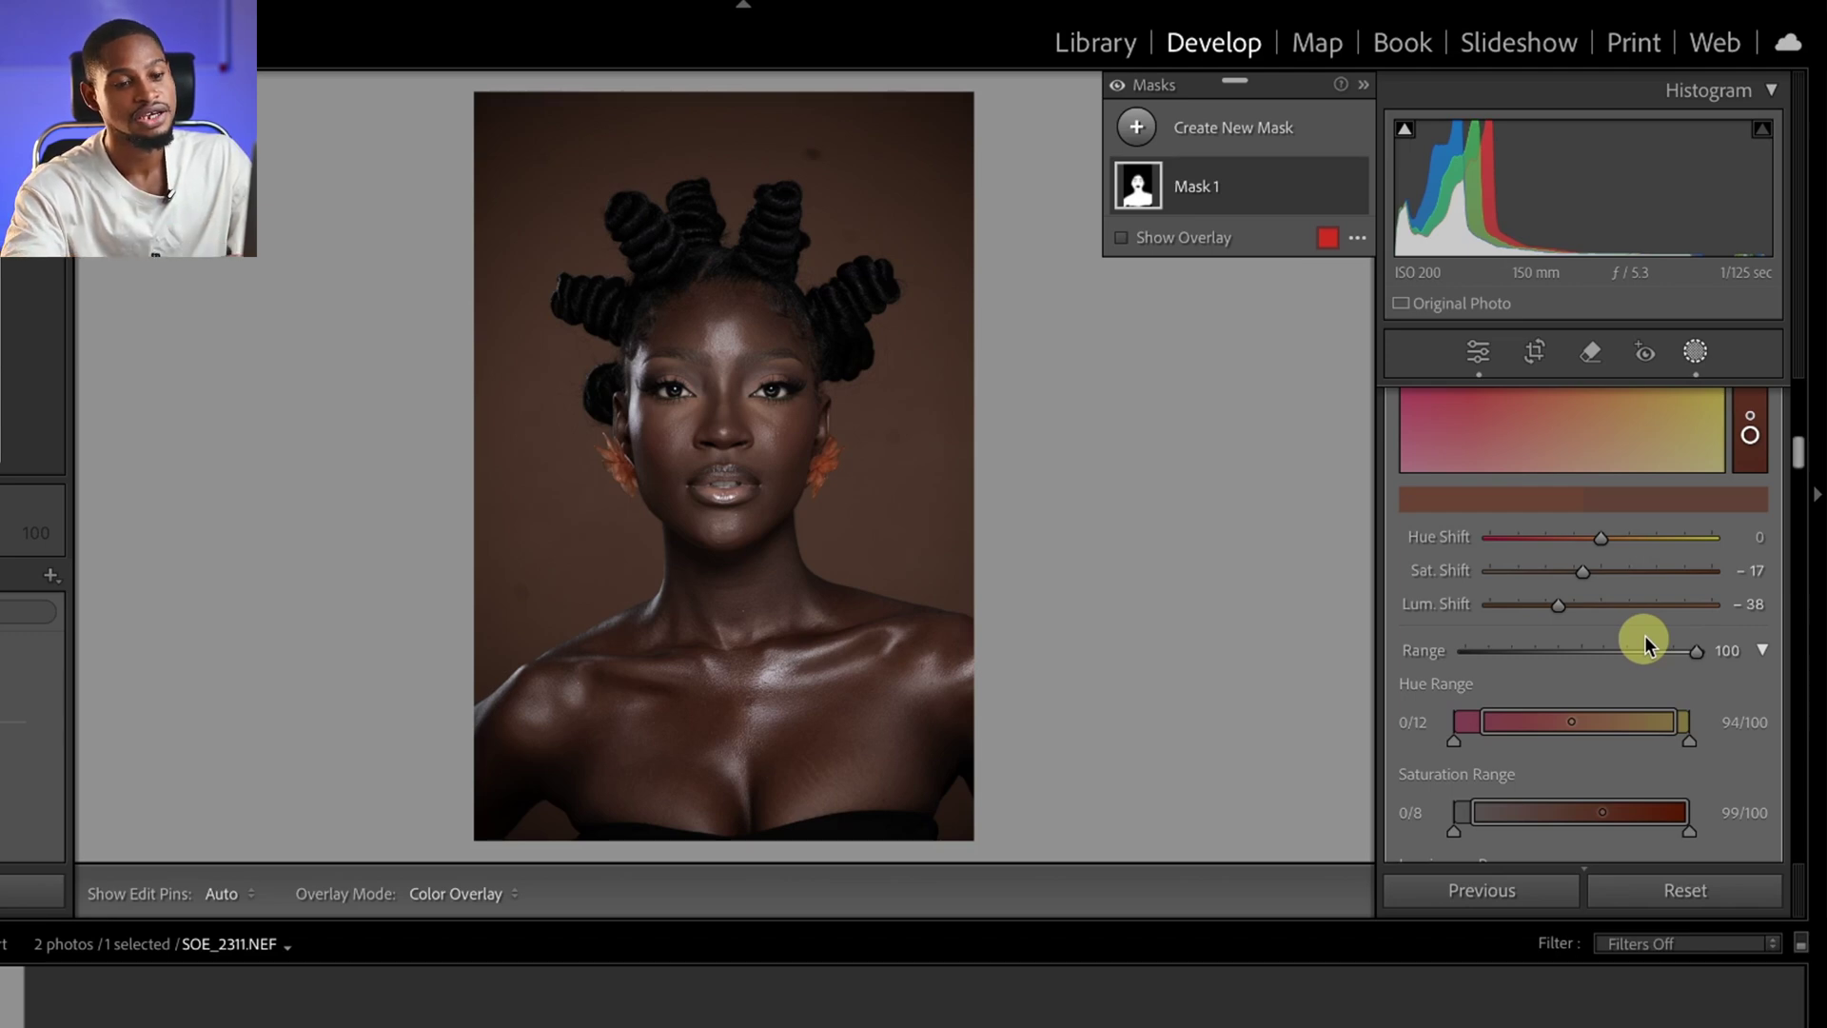
Show Mask 1's red overlay across the masked face and body skin.
{"action": "scroll", "coordinate": [1660, 712], "scroll_direction": "down", "scroll_amount": 5}
{"action": "scroll", "coordinate": [1660, 706], "scroll_direction": "down", "scroll_amount": 3}
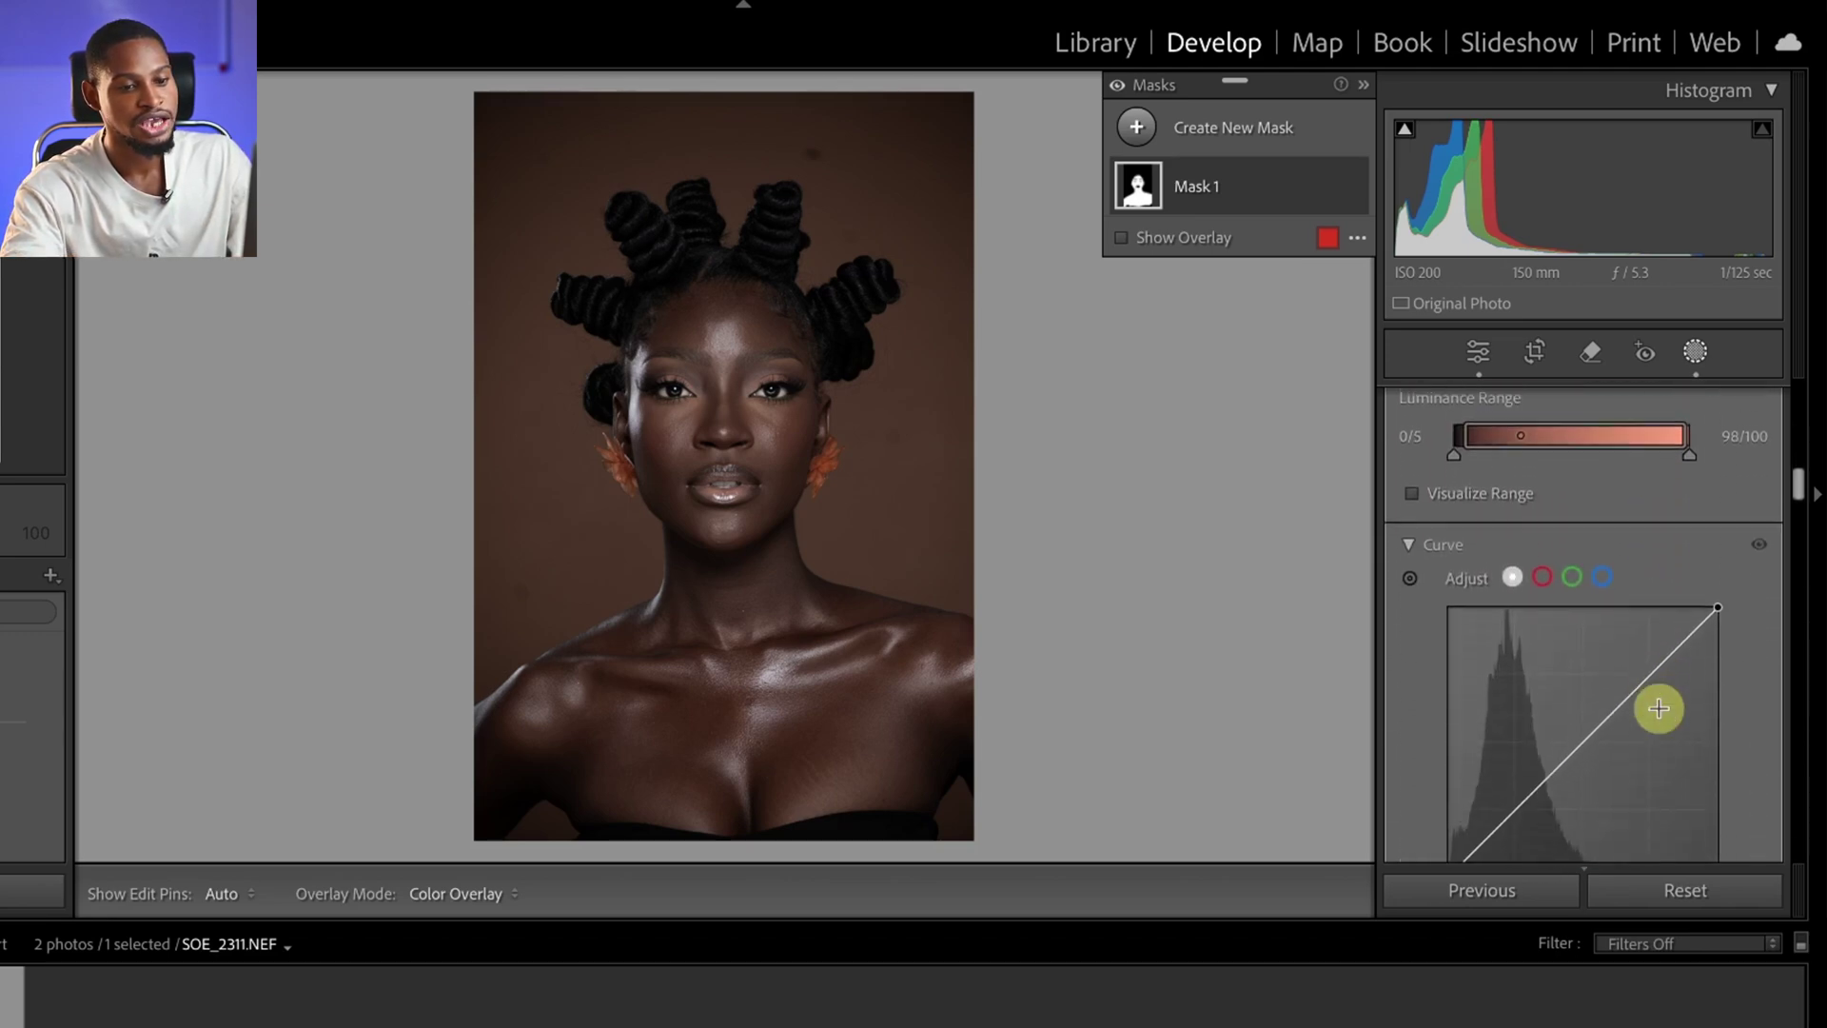
{"action": "scroll", "coordinate": [1520, 785], "scroll_direction": "down", "scroll_amount": 1}
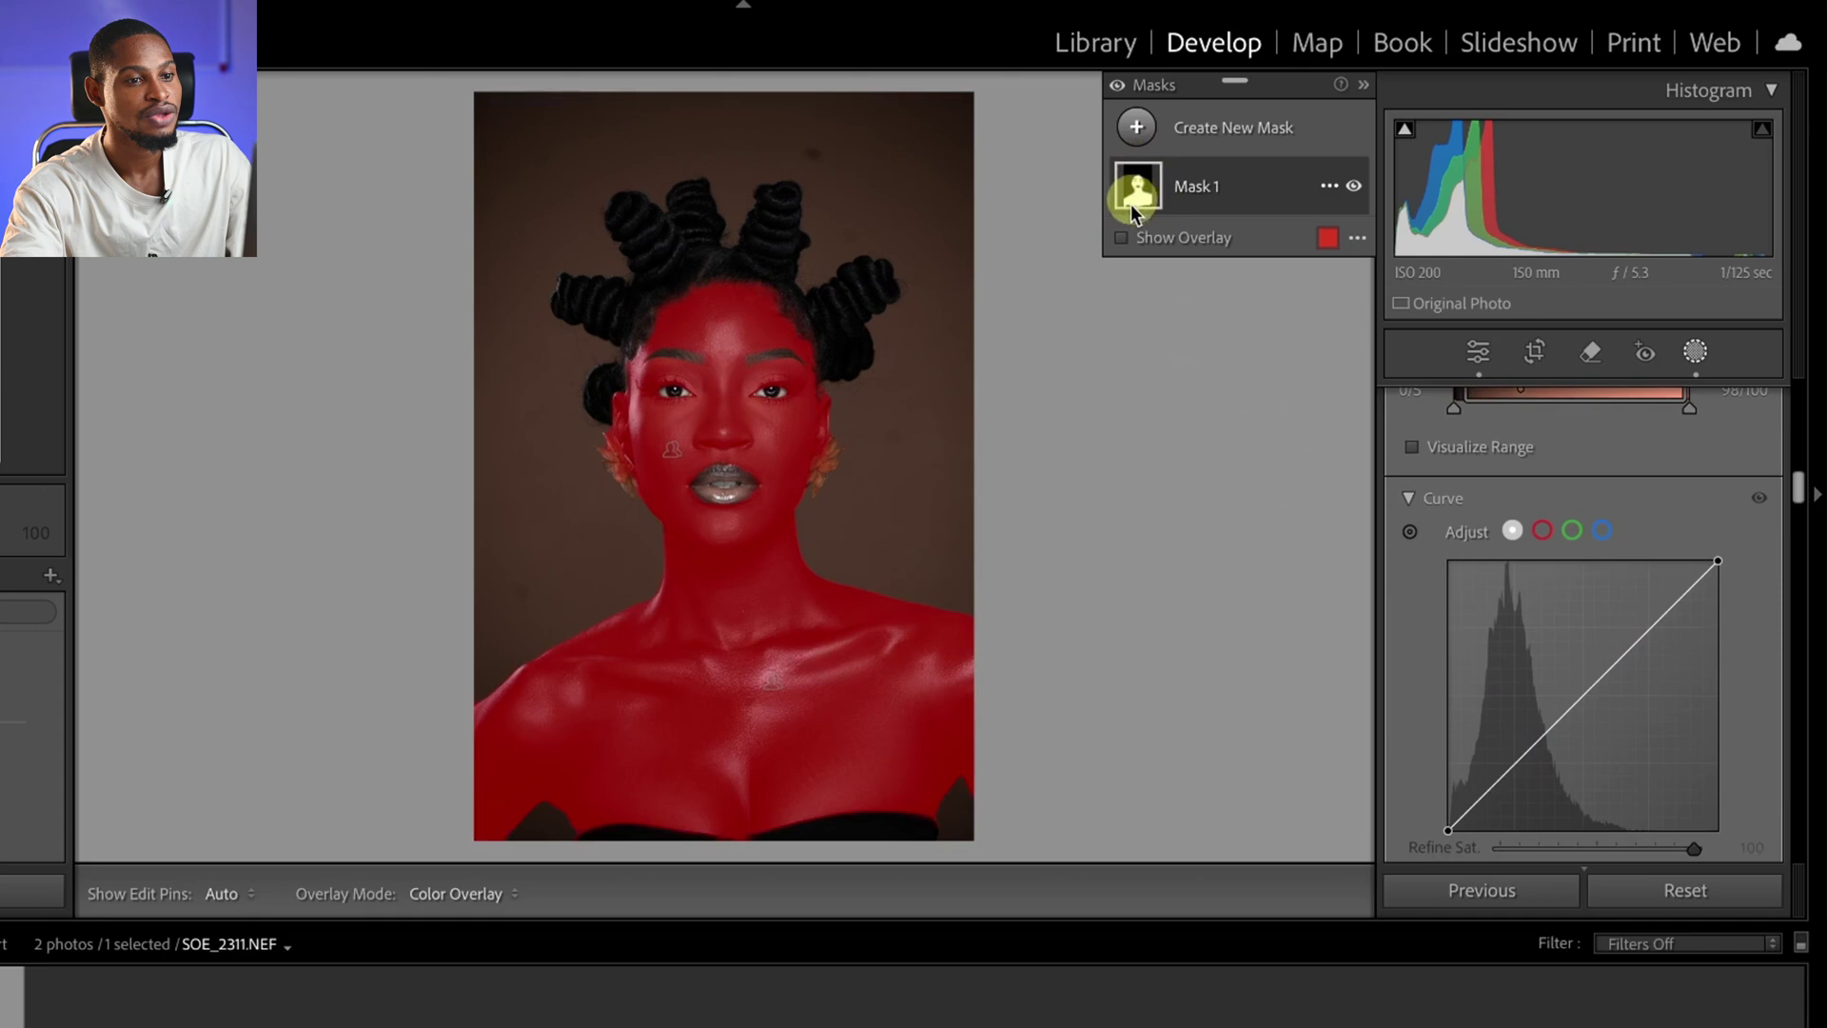
{"action": "left_click", "coordinate": [1122, 237]}
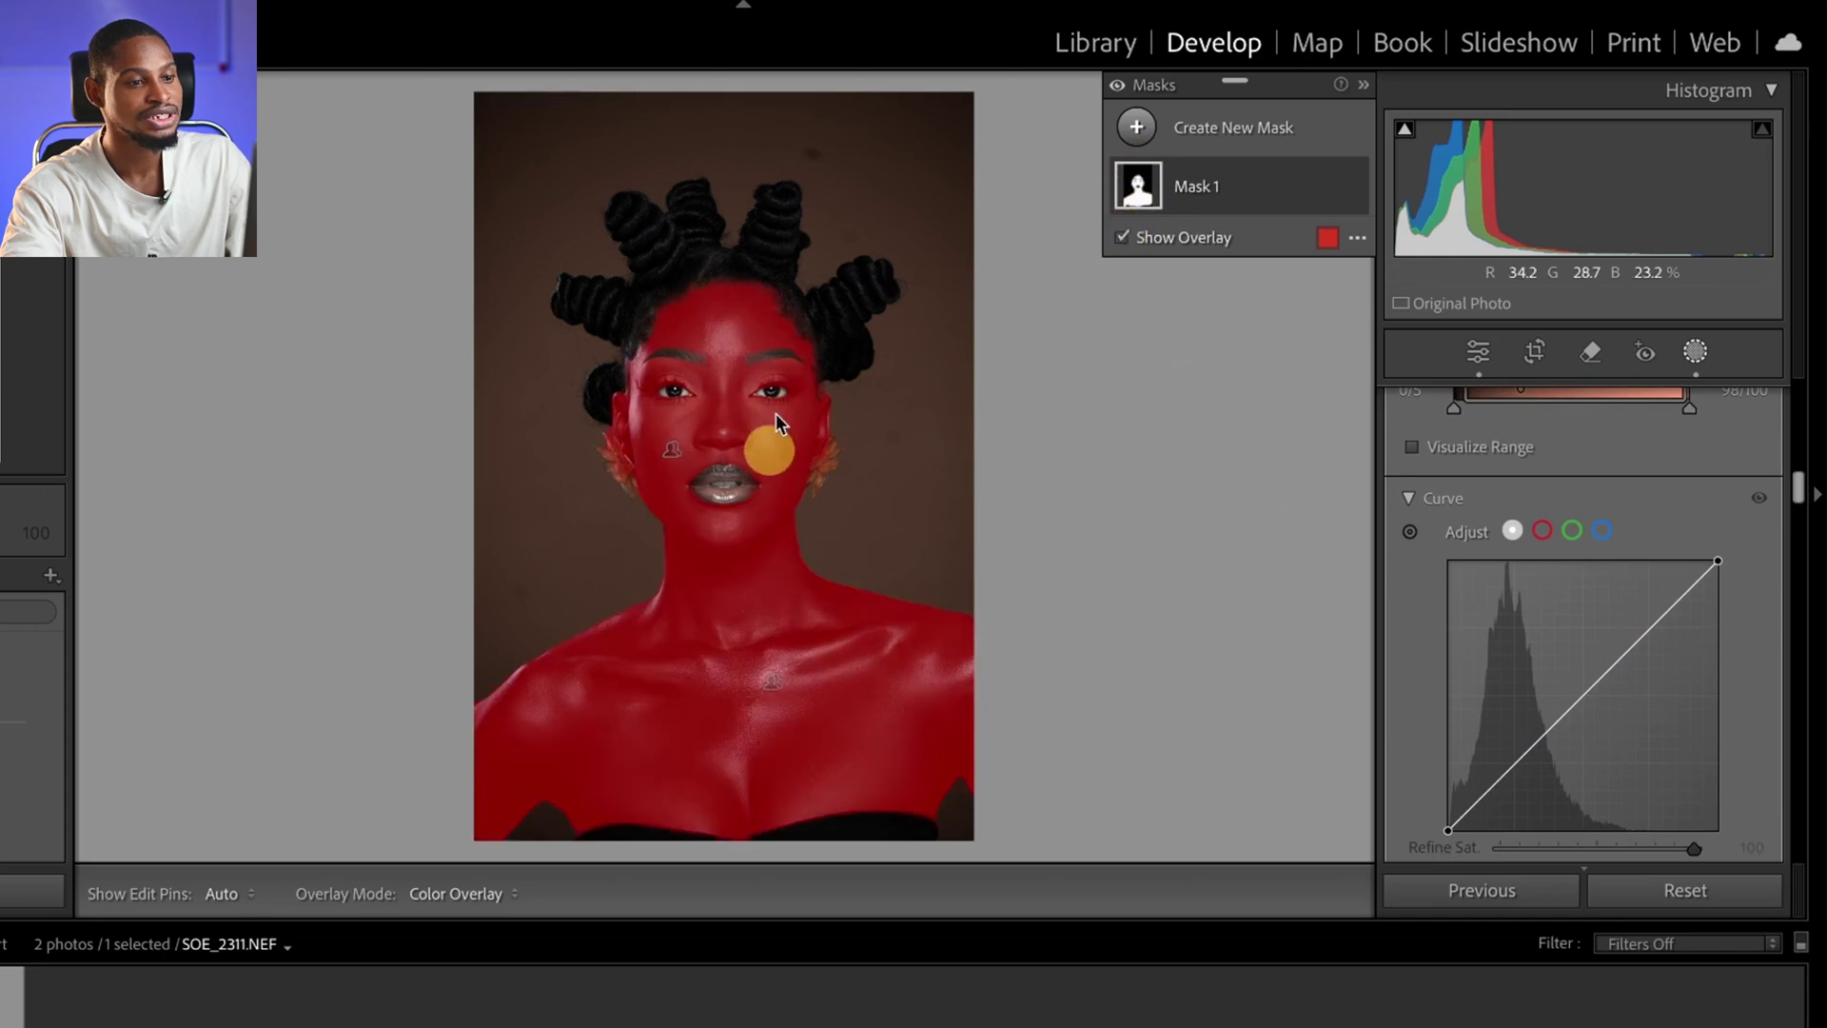
Hide the overlay and add Mask 1 curve points near 66/62 and 186/189.
{"action": "left_click", "coordinate": [1122, 237]}
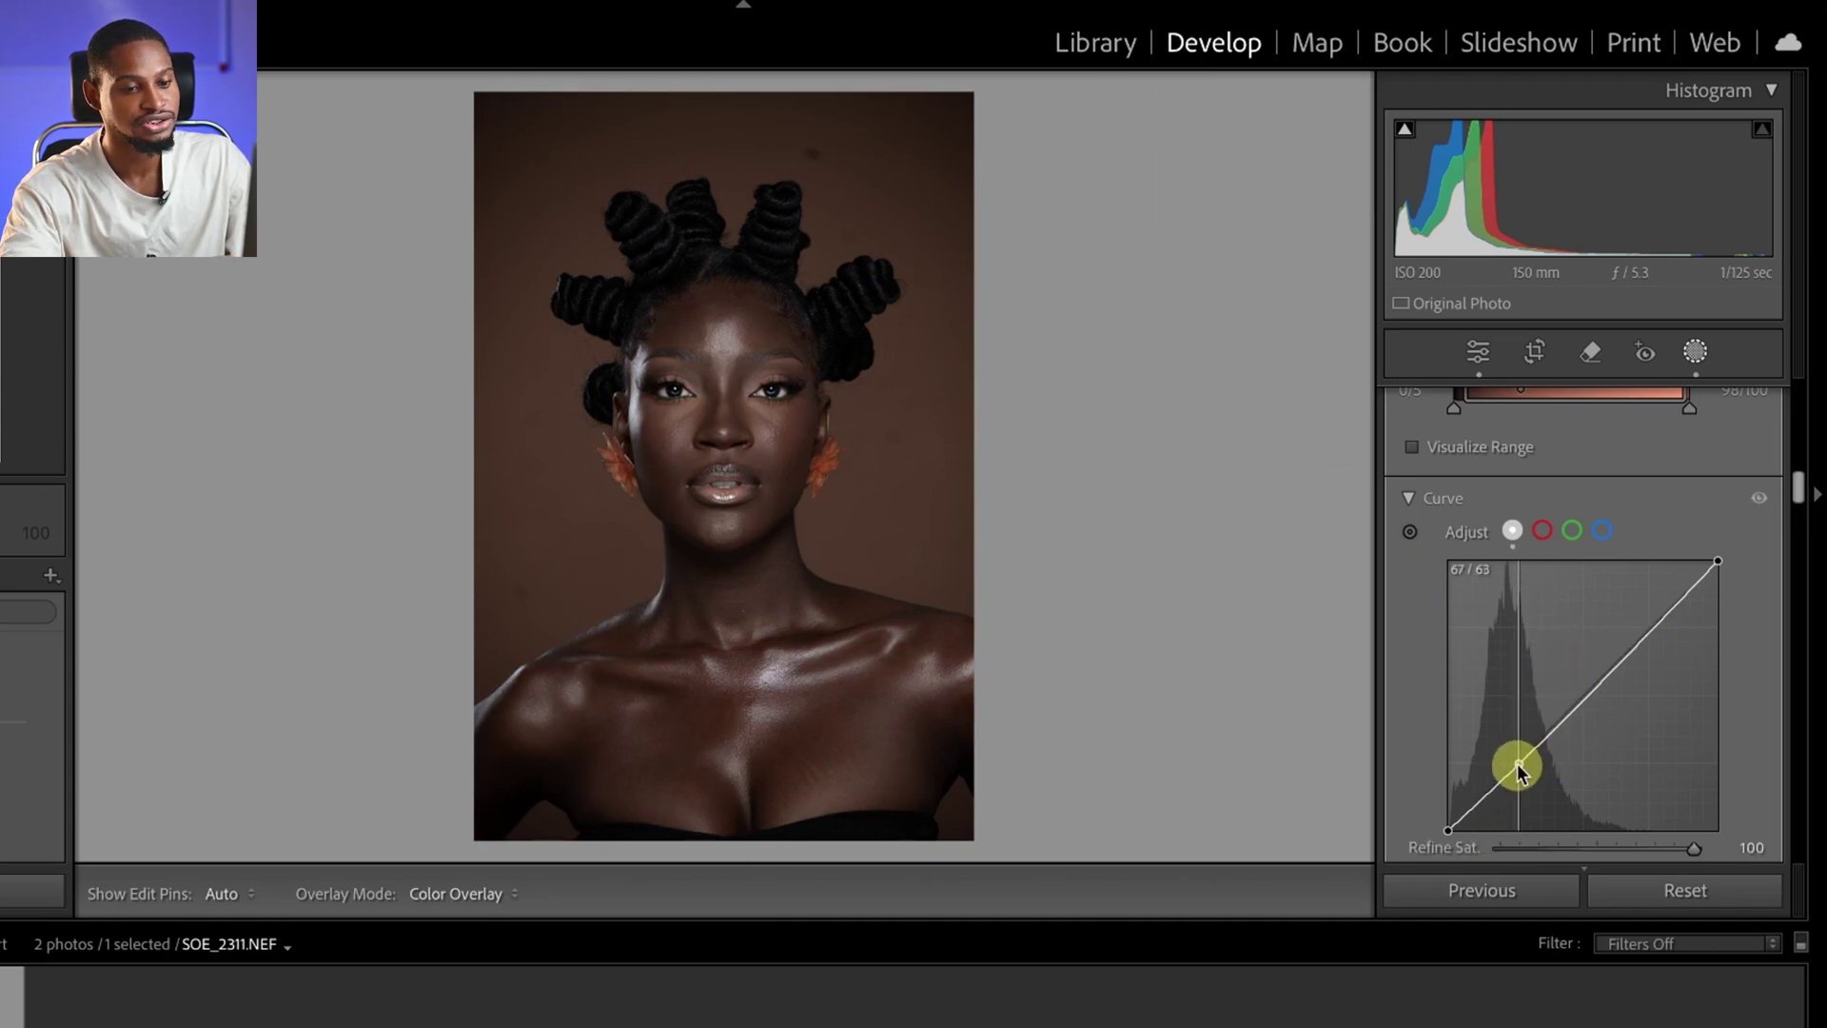
{"action": "left_click", "coordinate": [1516, 765]}
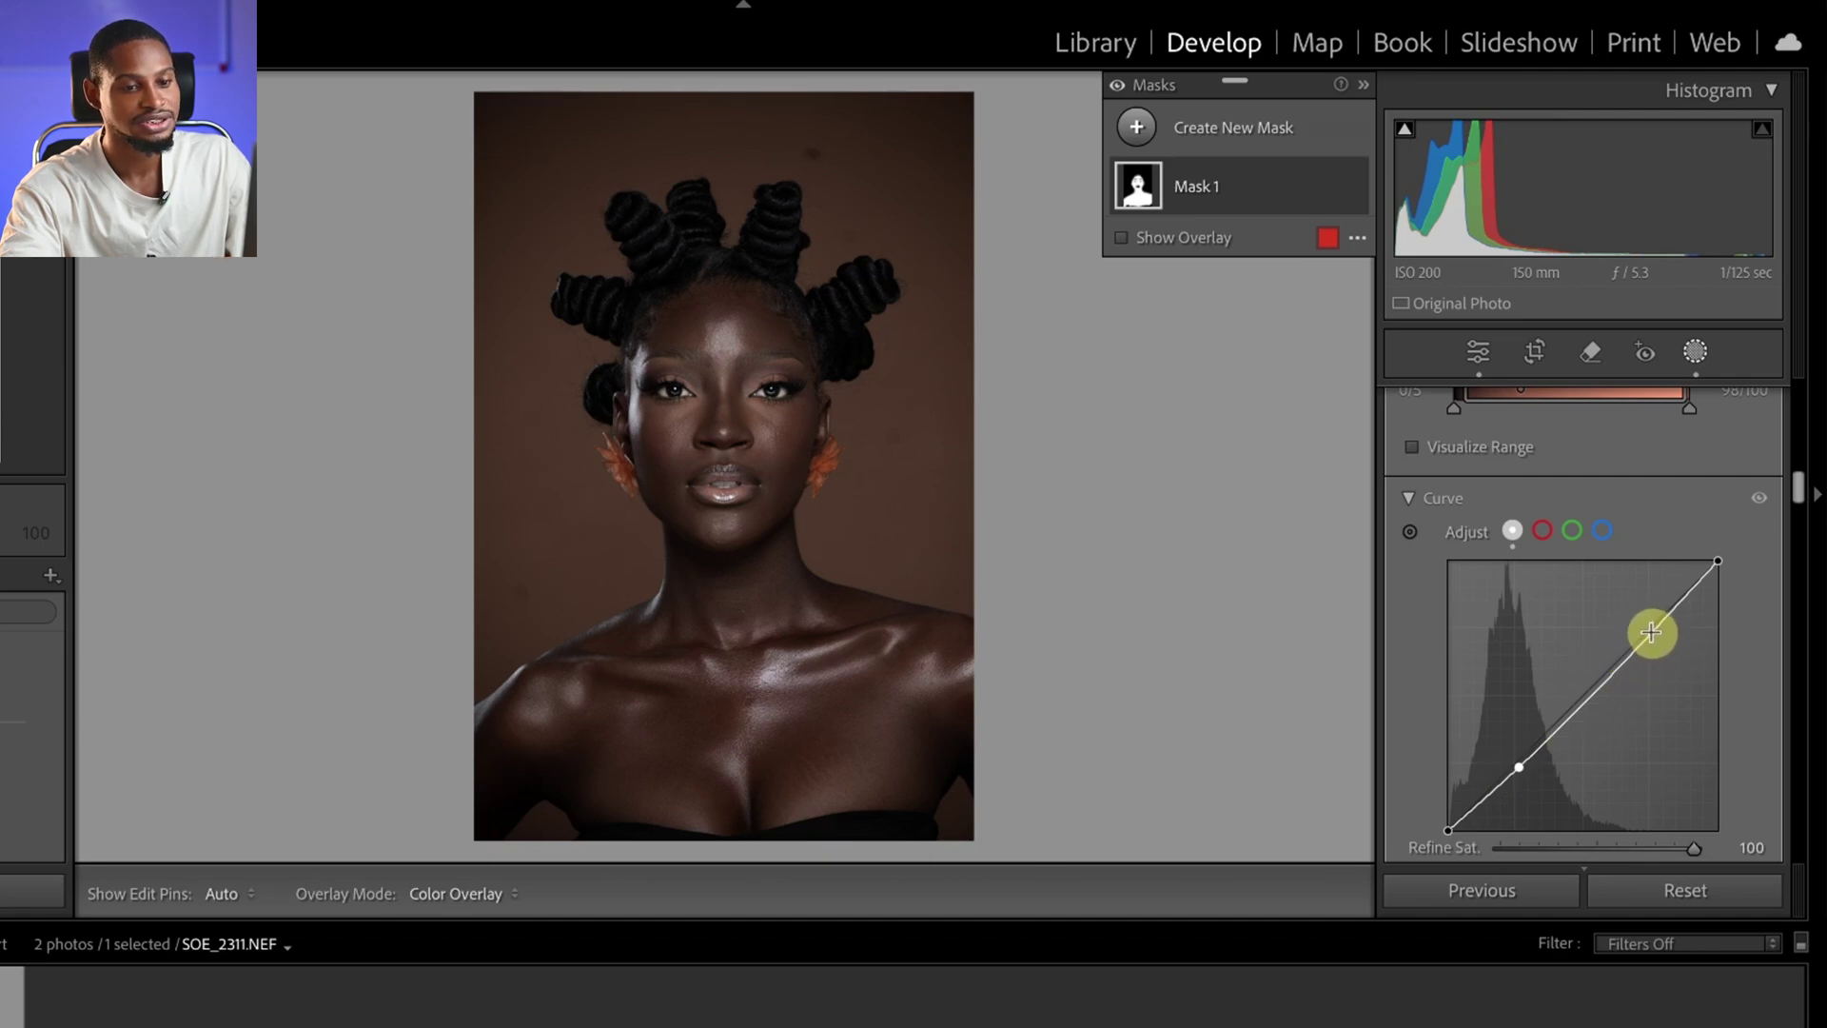
{"action": "left_click_drag", "start_coordinate": [1651, 632], "coordinate": [1647, 631]}
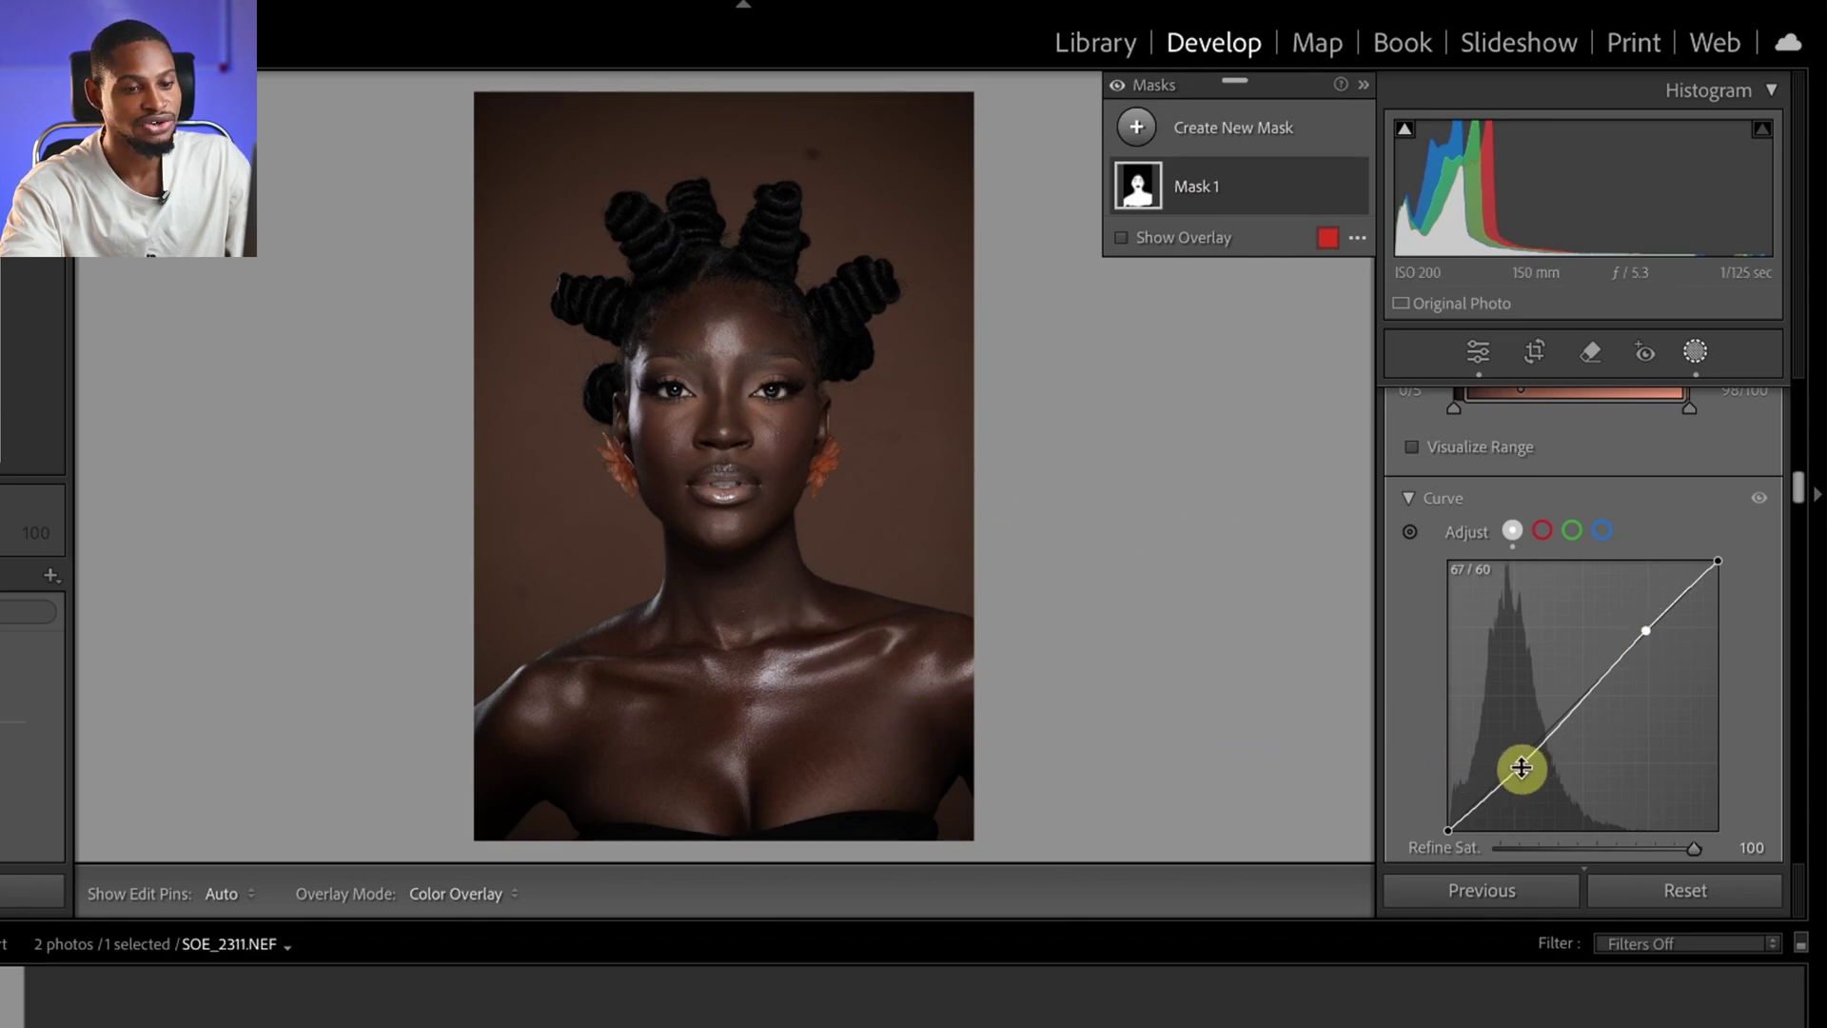
{"action": "left_click_drag", "start_coordinate": [1521, 767], "coordinate": [1517, 765]}
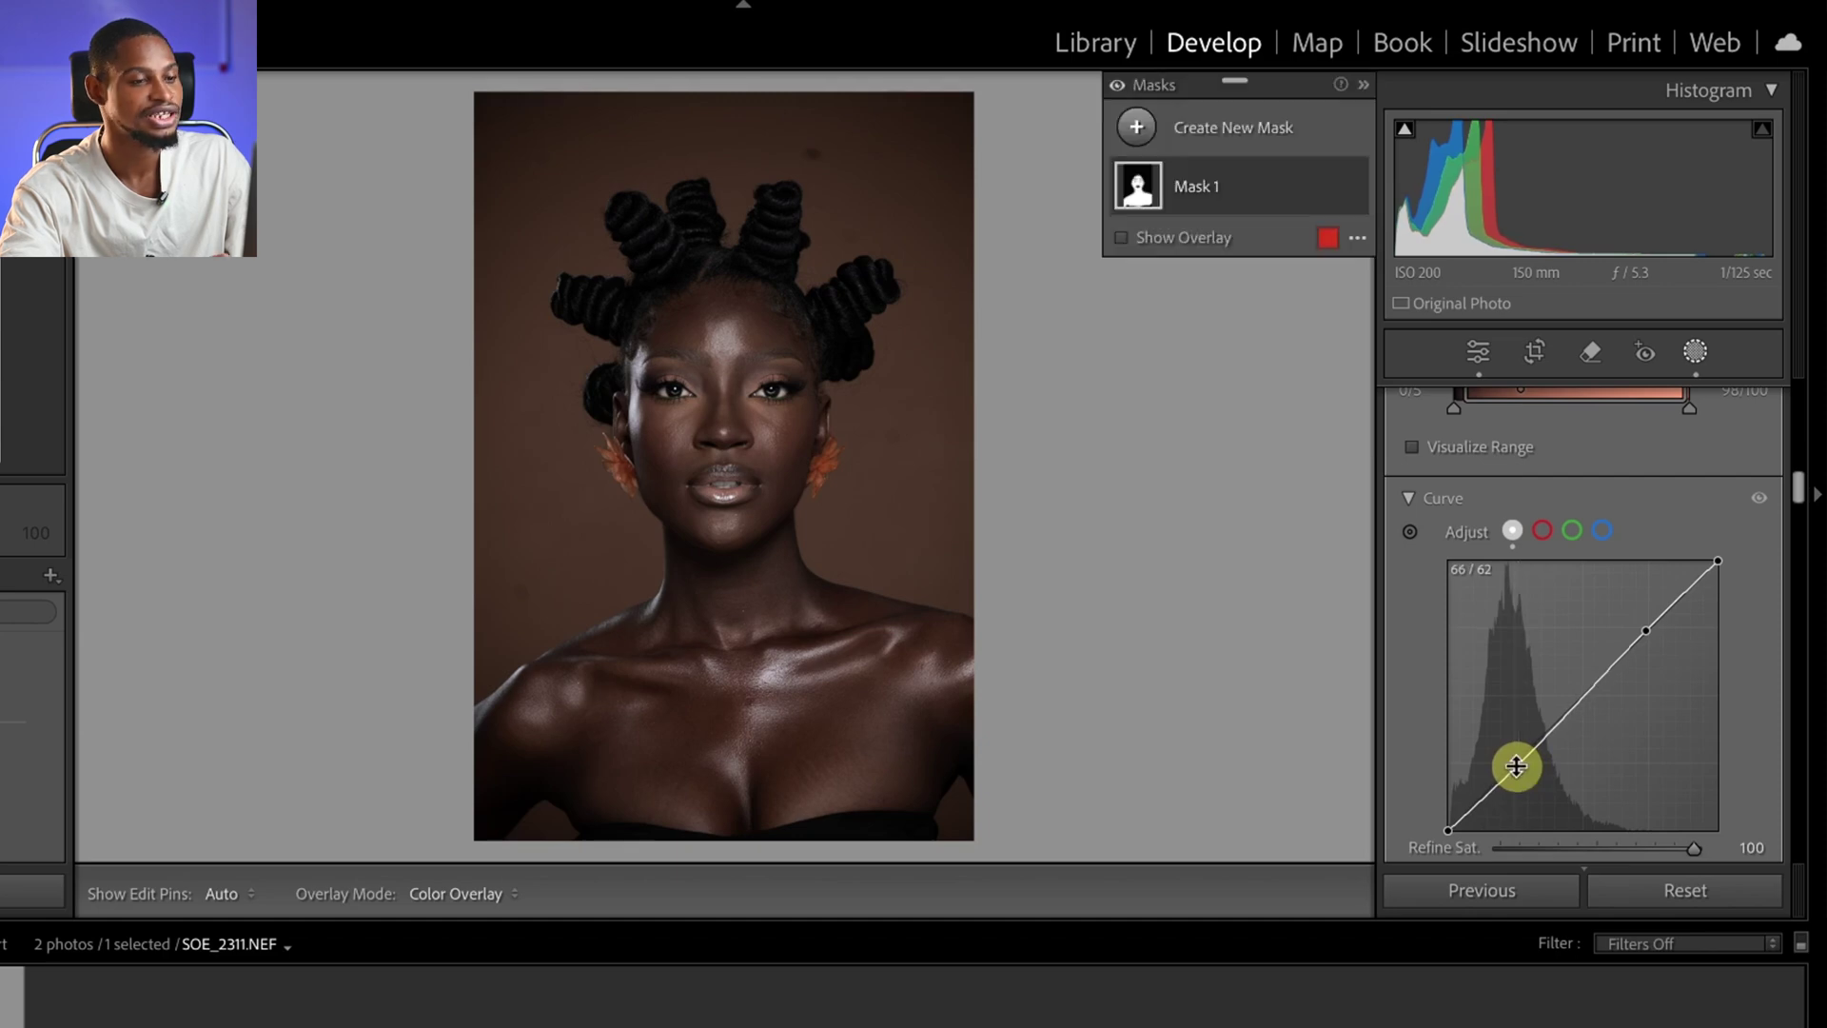
Ease Mask 1's skin Lum. Shift from -38 to -29 and compare with the Before view.
{"action": "scroll", "coordinate": [1656, 599], "scroll_direction": "up", "scroll_amount": 4}
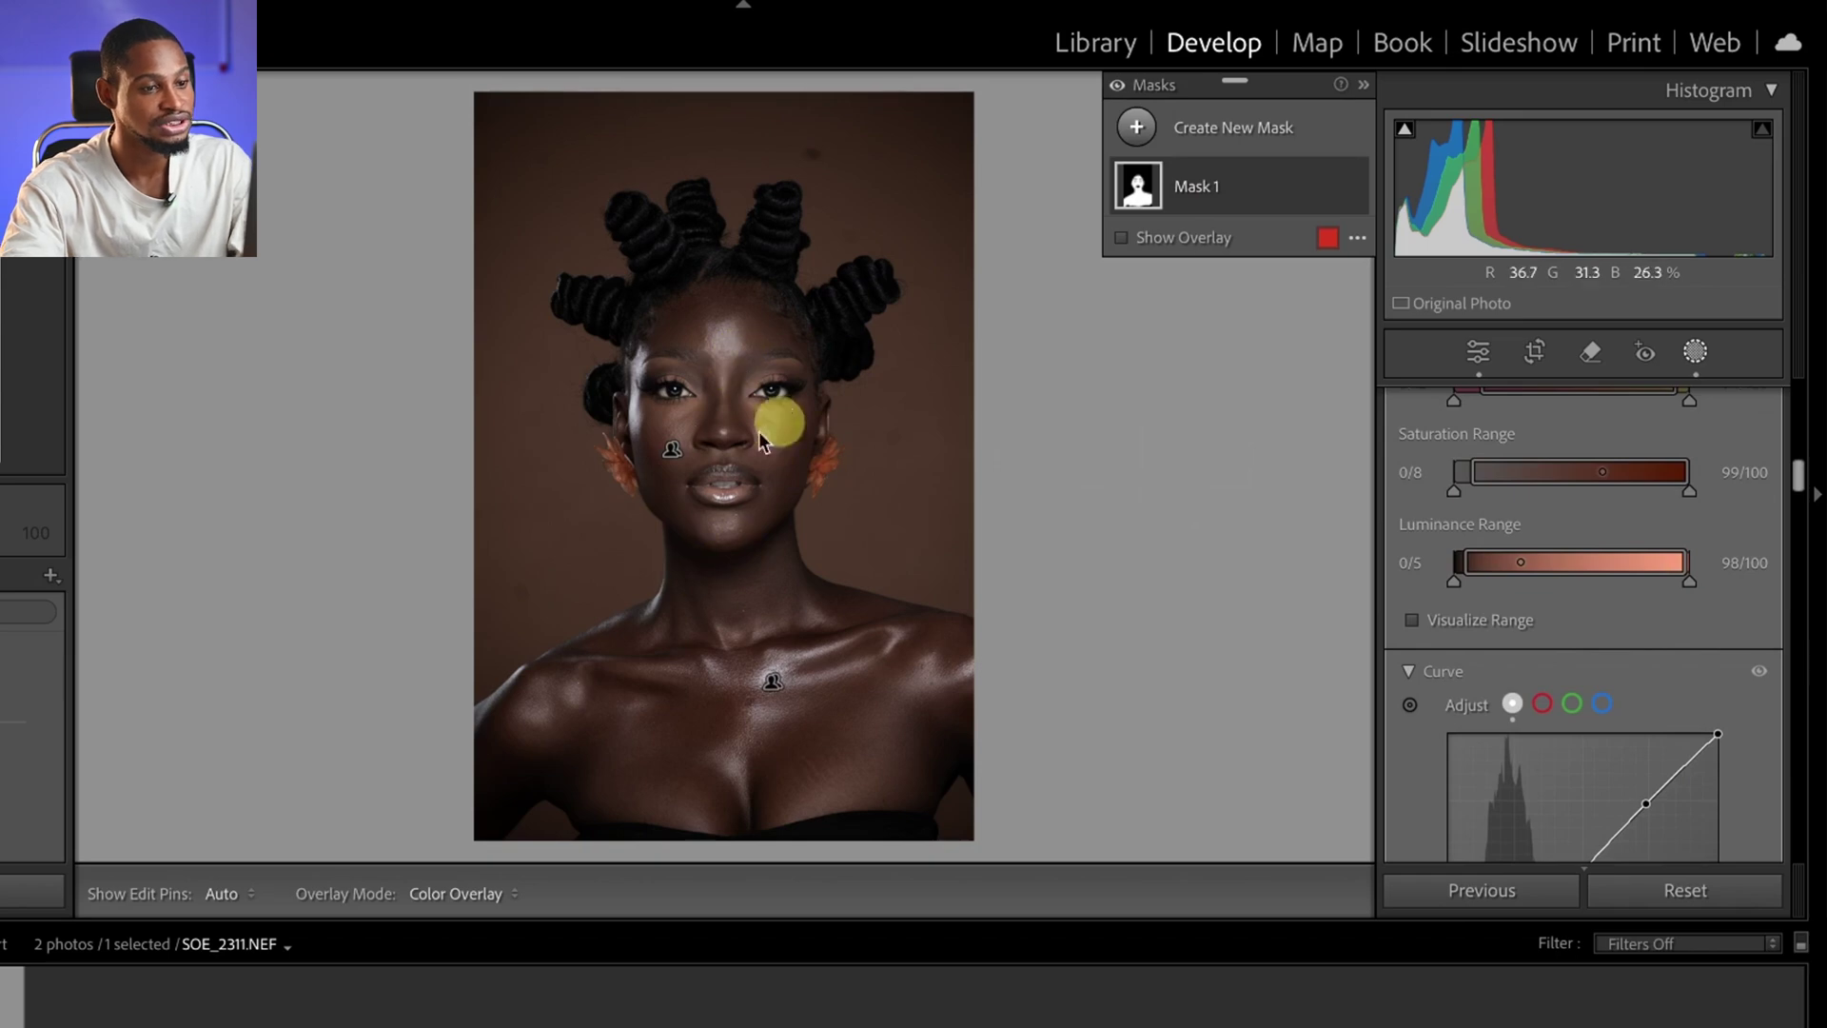
{"action": "scroll", "coordinate": [1646, 607], "scroll_direction": "up", "scroll_amount": 2}
{"action": "scroll", "coordinate": [1645, 610], "scroll_direction": "up", "scroll_amount": 6}
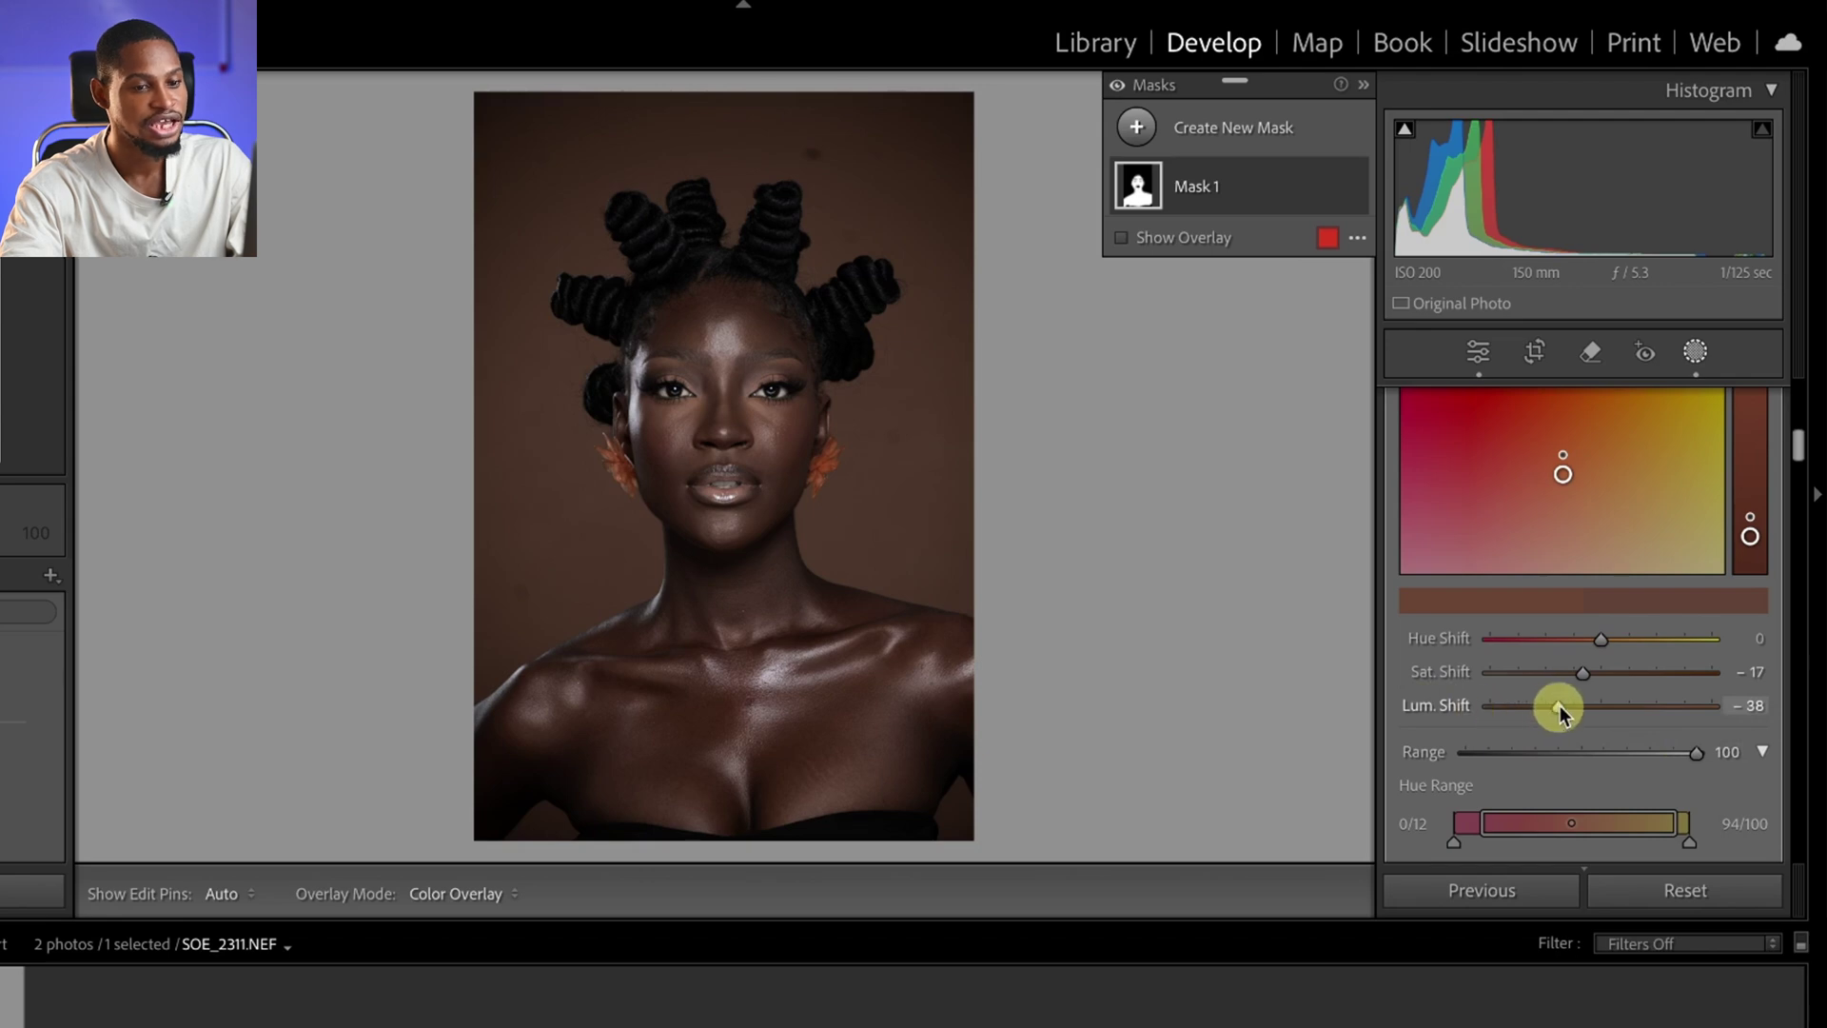
{"action": "left_click_drag", "start_coordinate": [1559, 709], "coordinate": [1570, 709]}
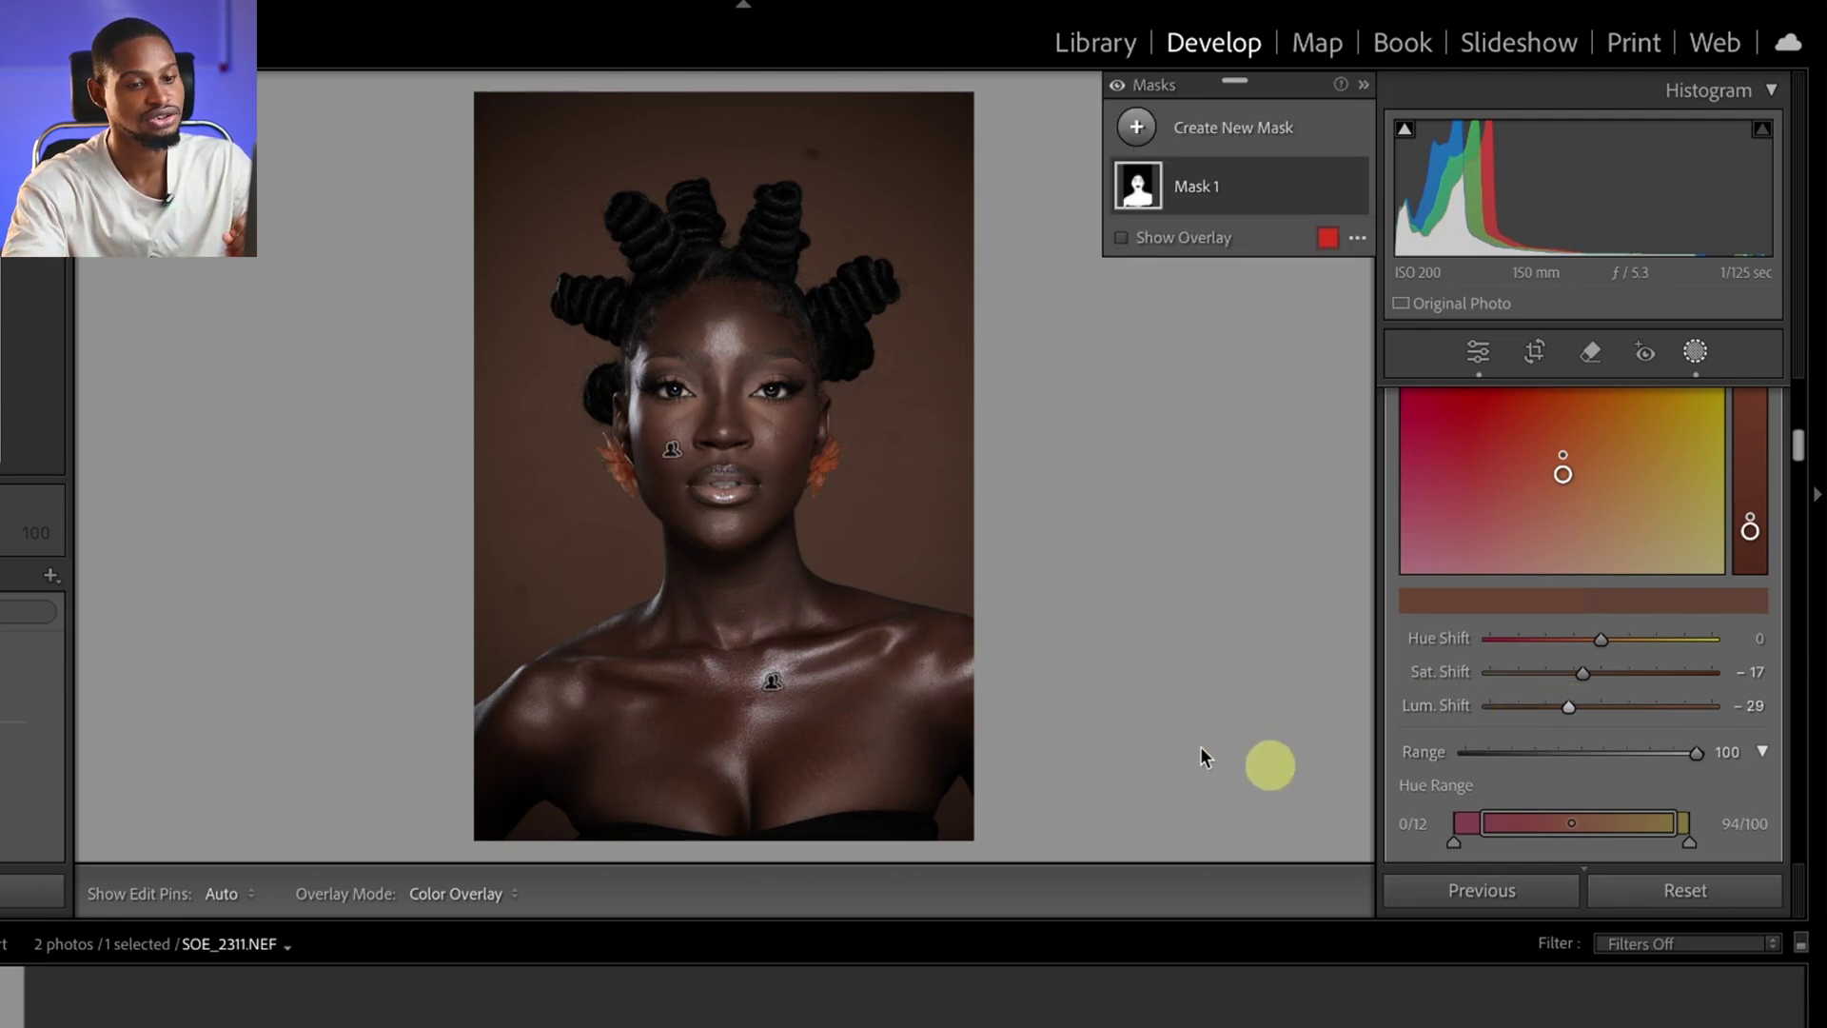
{"action": "key", "text": "backslash"}
{"action": "key", "text": "backslash"}
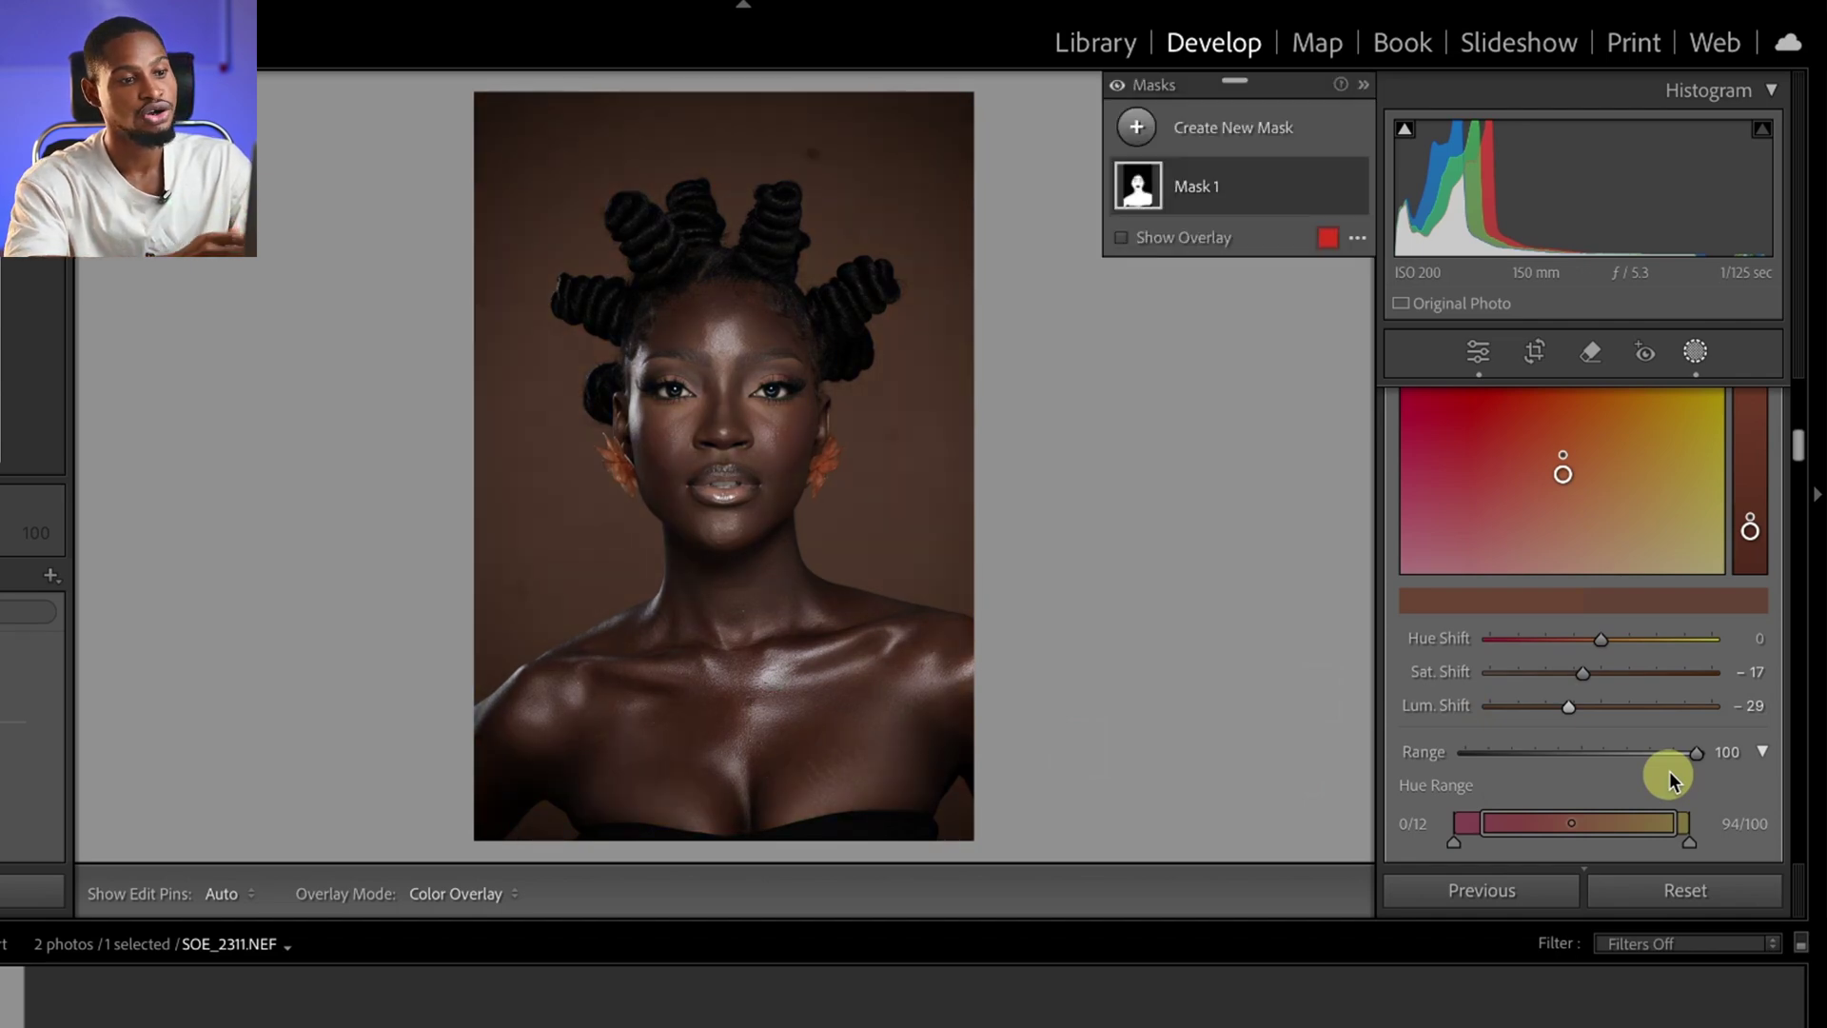
Add a new Mask 2 covering the photo's background.
{"action": "scroll", "coordinate": [1707, 630], "scroll_direction": "up", "scroll_amount": 6}
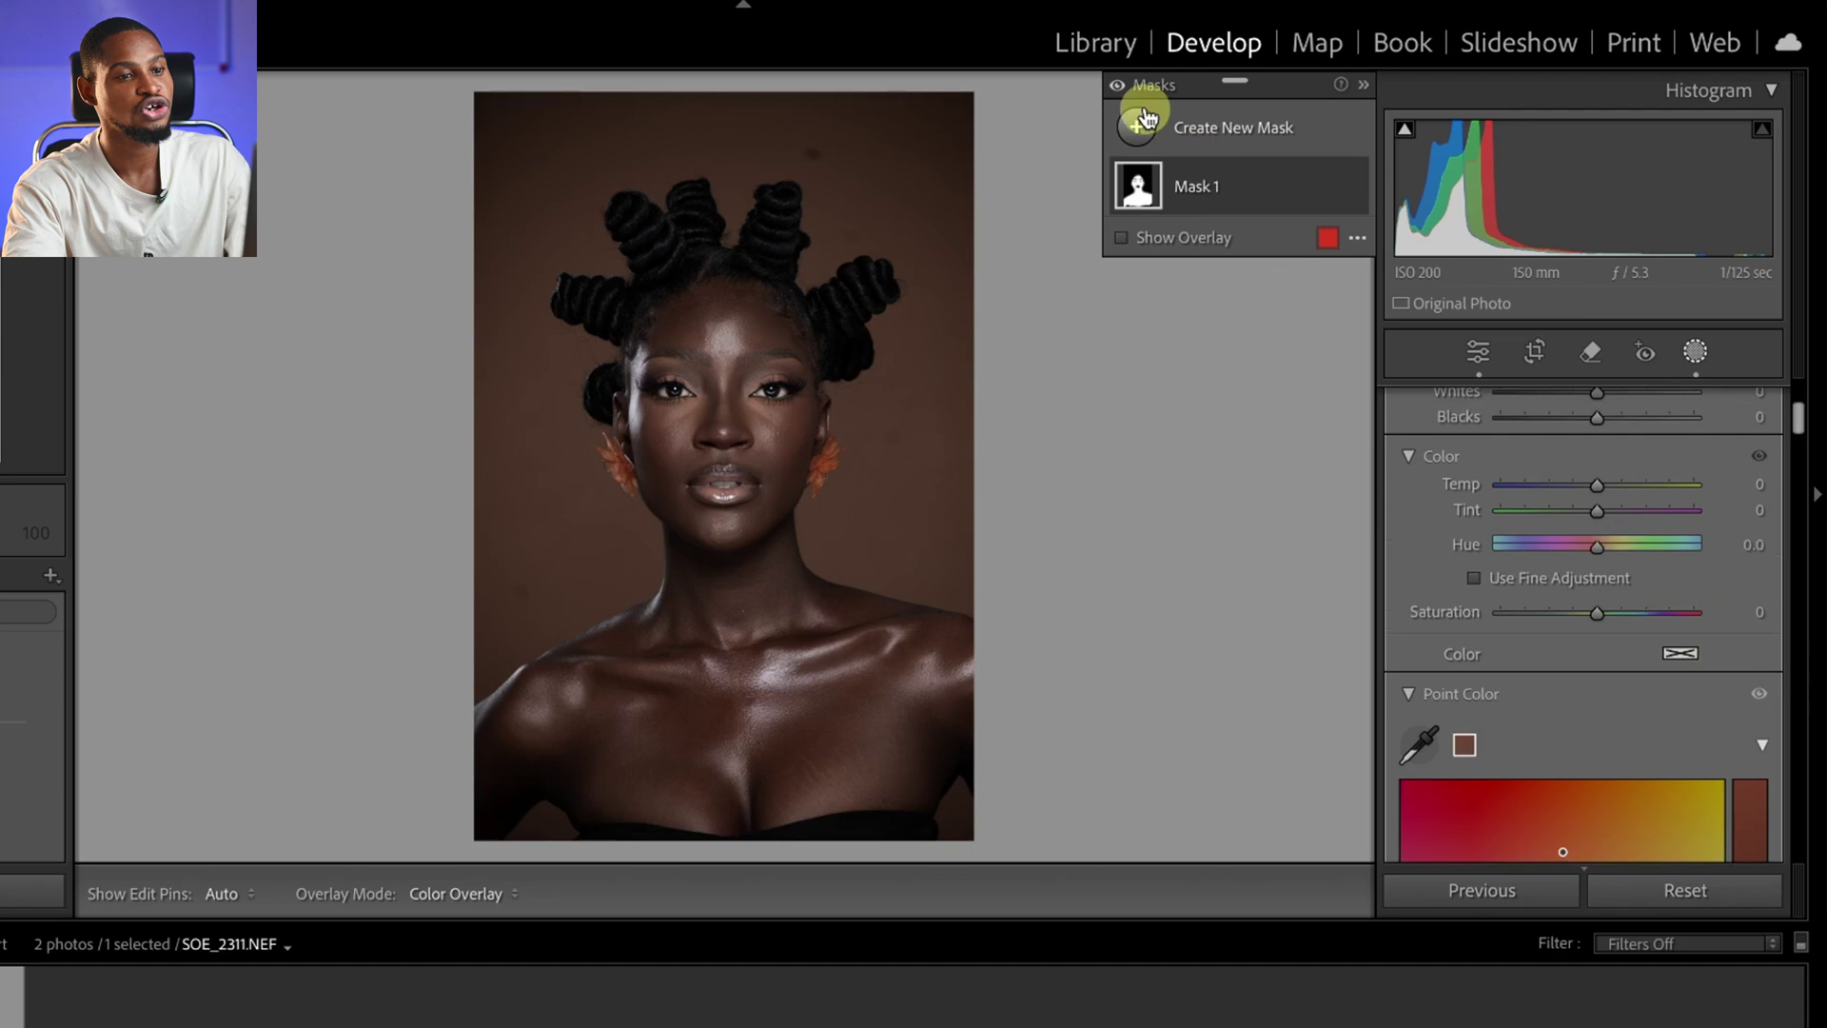
{"action": "left_click", "coordinate": [1139, 136]}
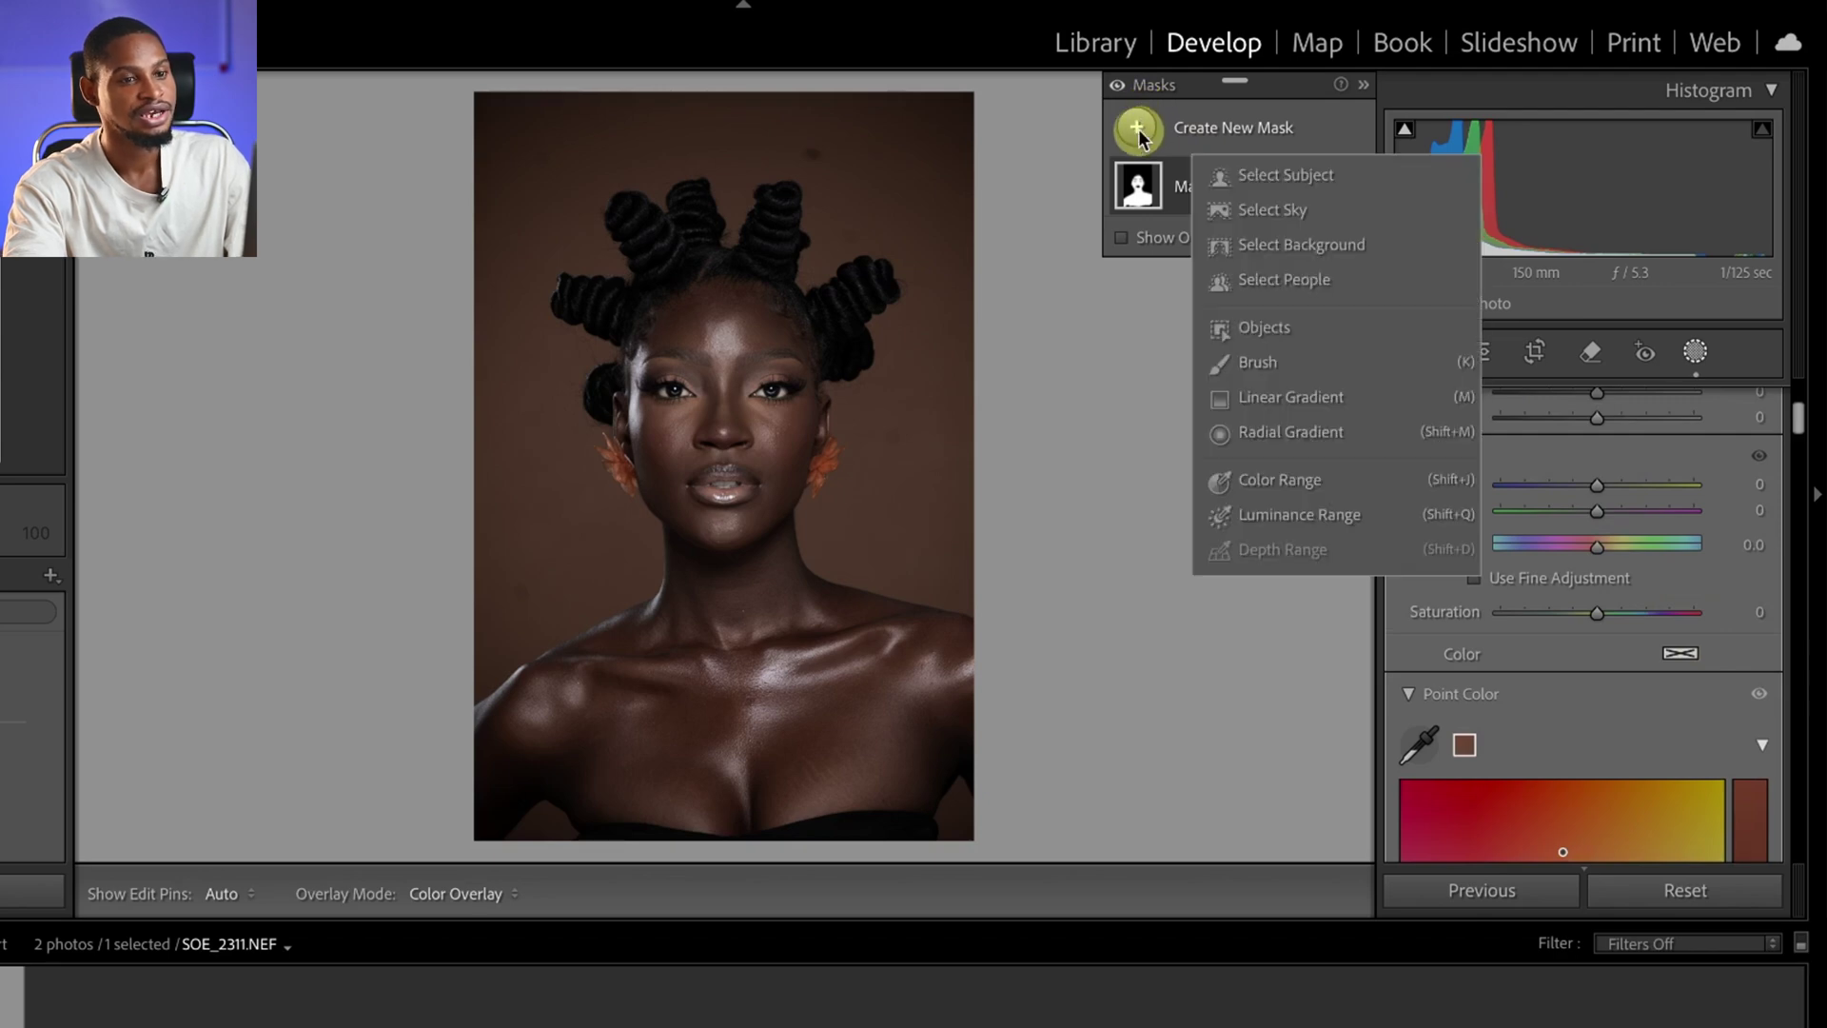
{"action": "left_click", "coordinate": [1276, 244]}
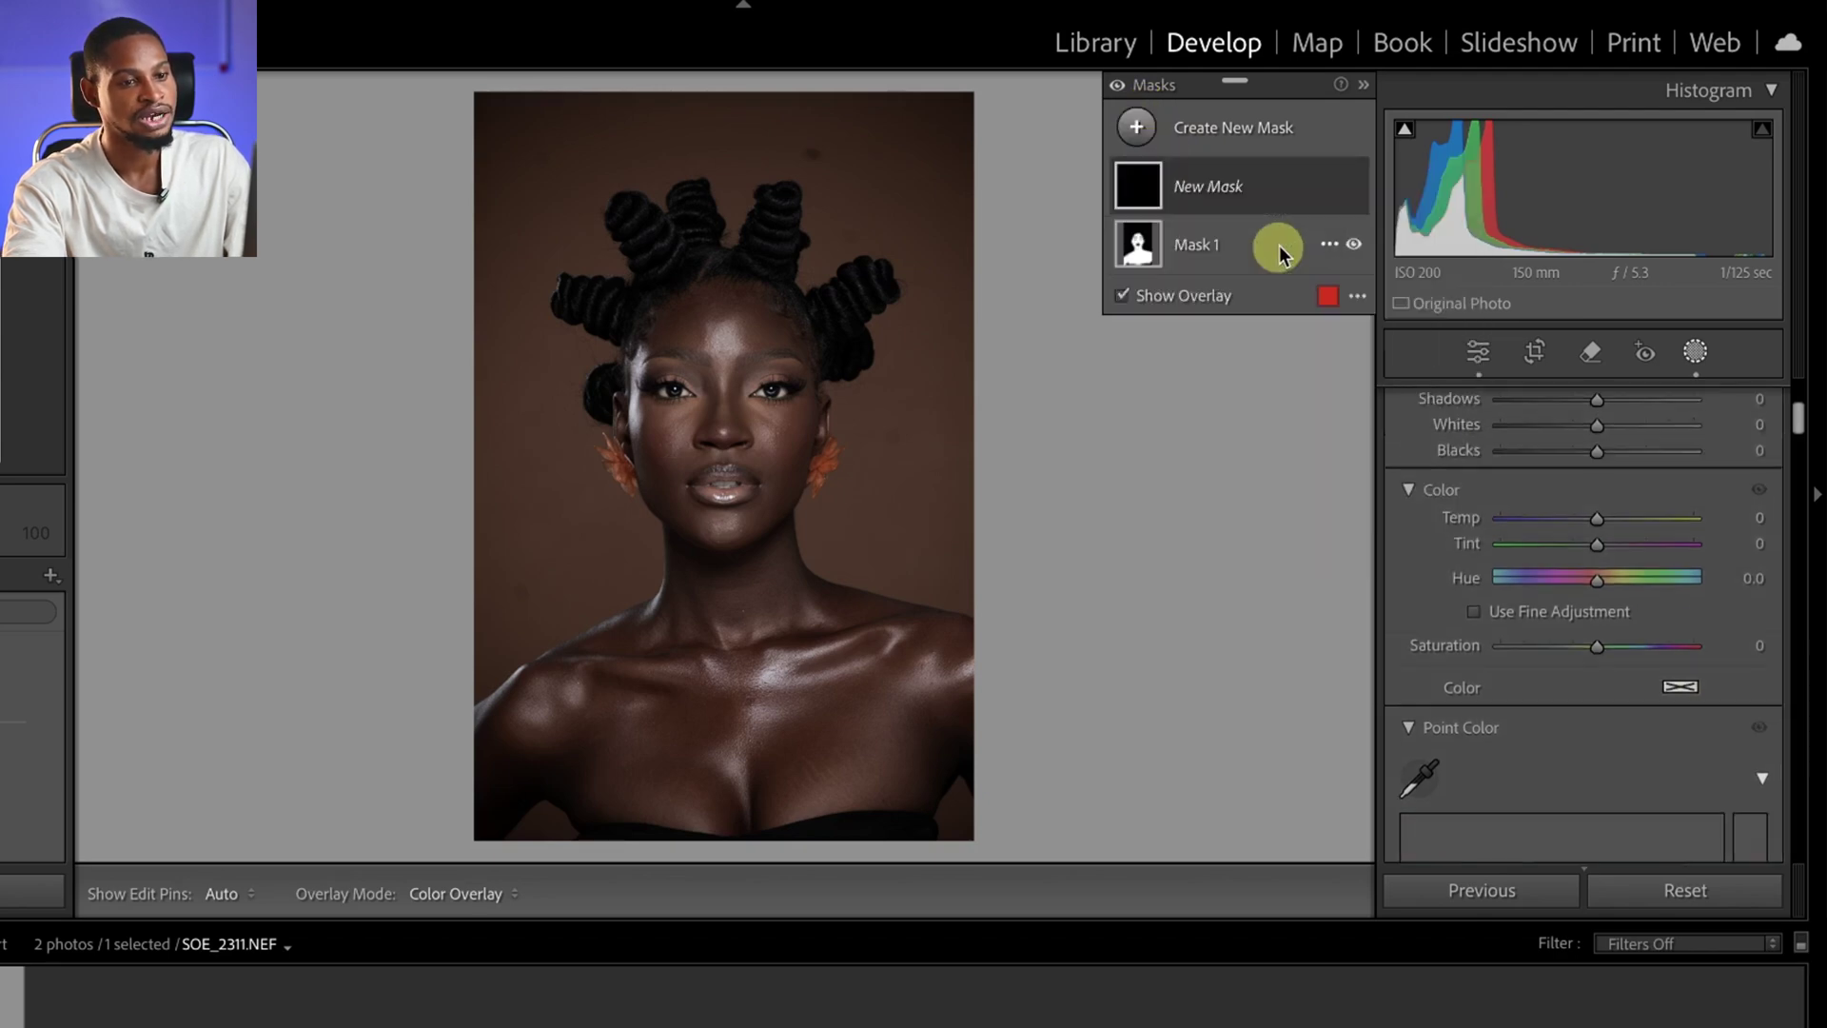
Sample the brown backdrop colour for Mask 2's Point Color and reveal its range controls.
{"action": "scroll", "coordinate": [1582, 668], "scroll_direction": "down", "scroll_amount": 3}
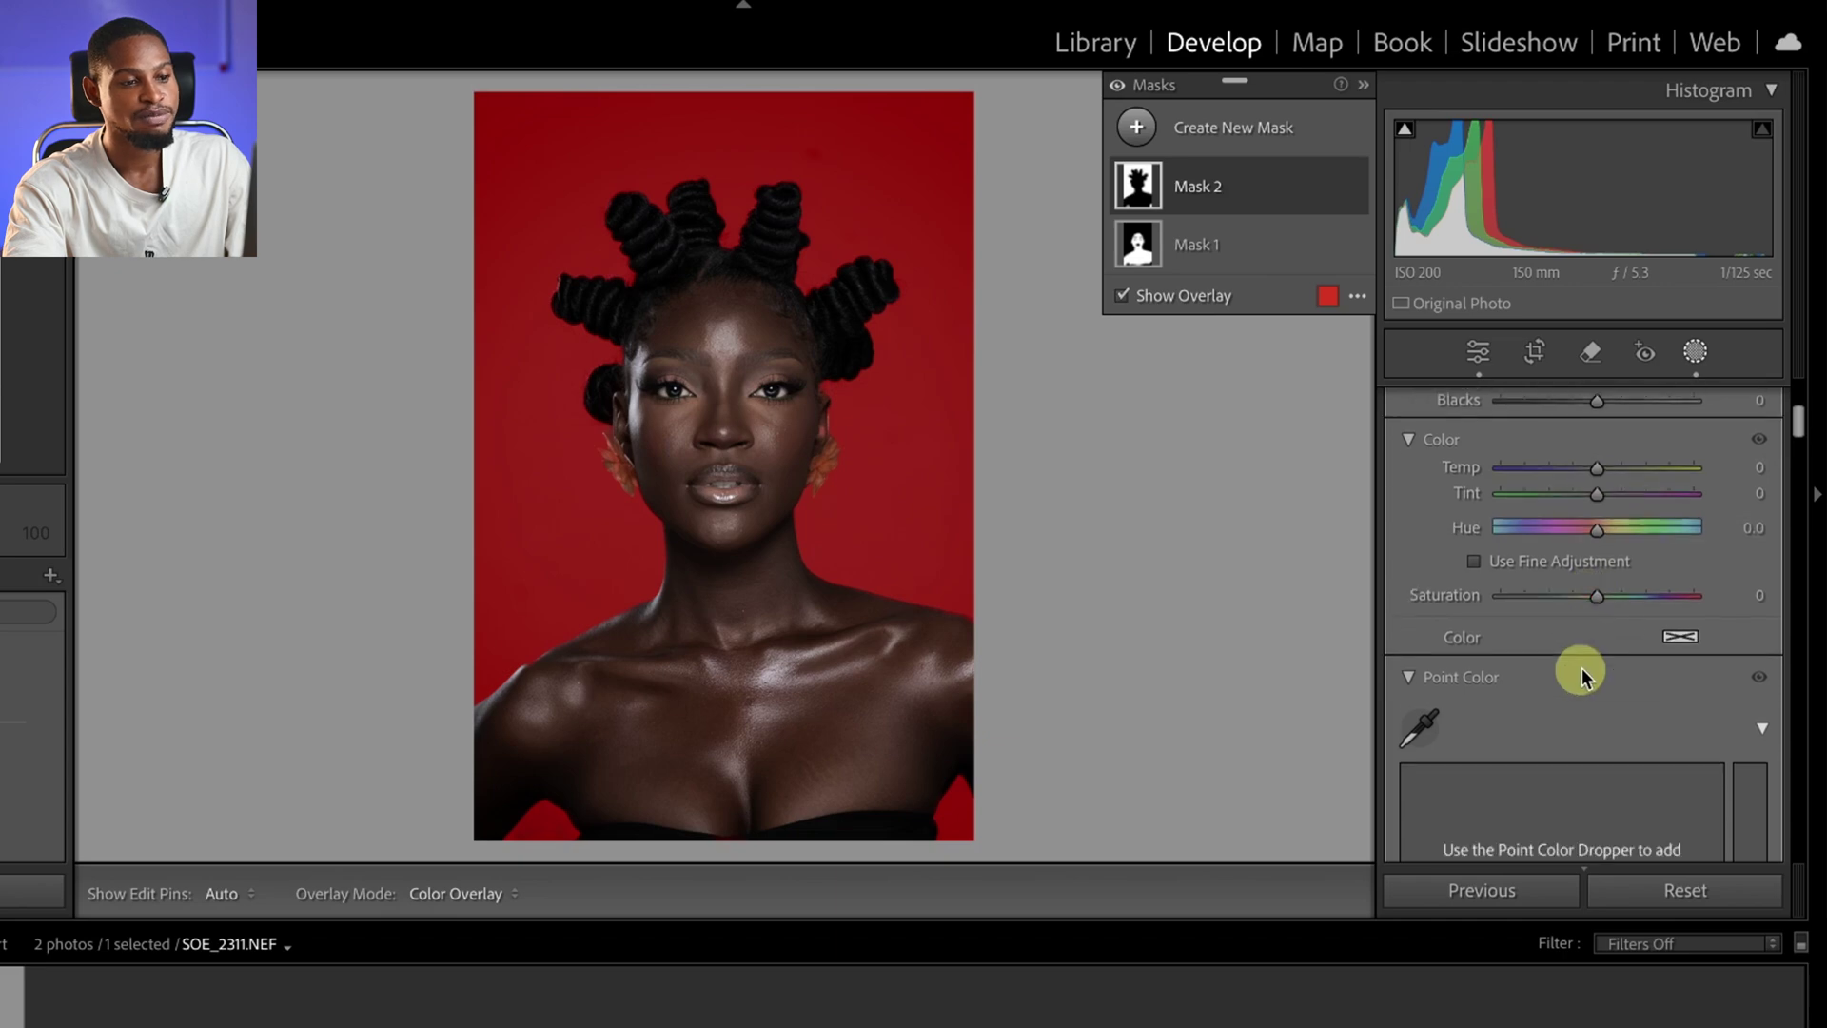
{"action": "left_click", "coordinate": [1418, 709]}
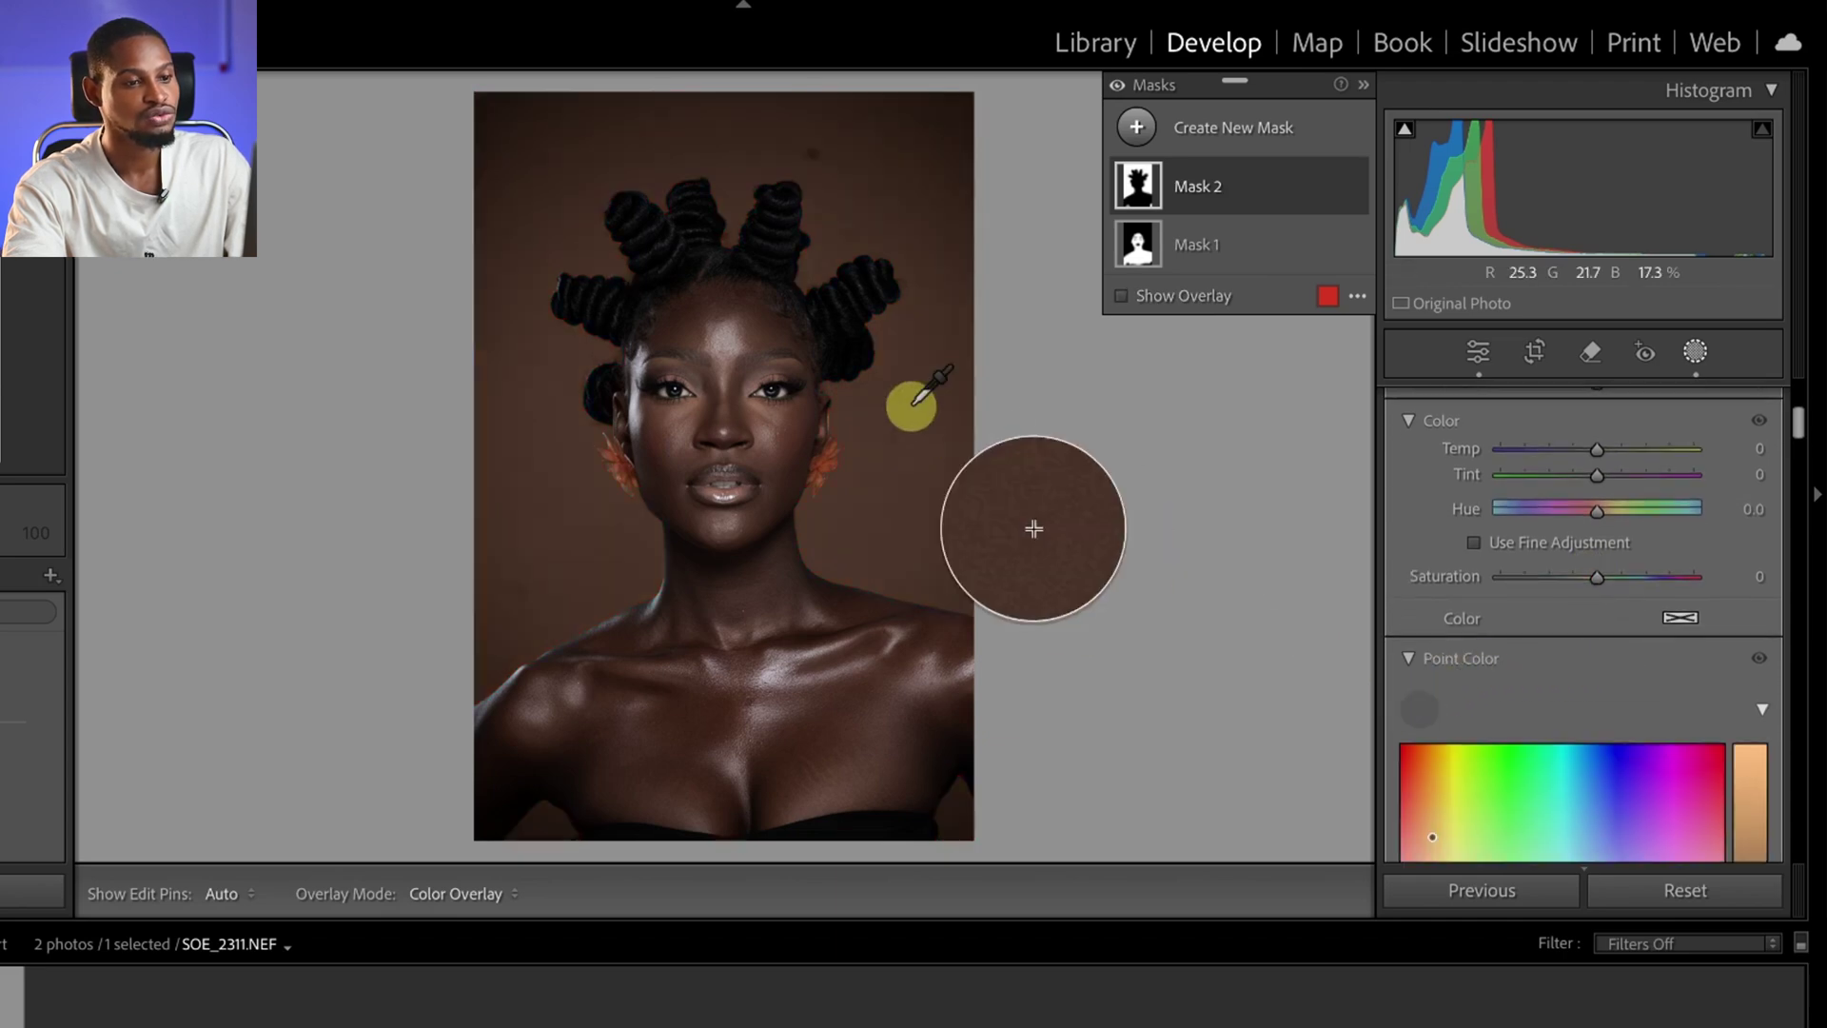
{"action": "left_click", "coordinate": [874, 402]}
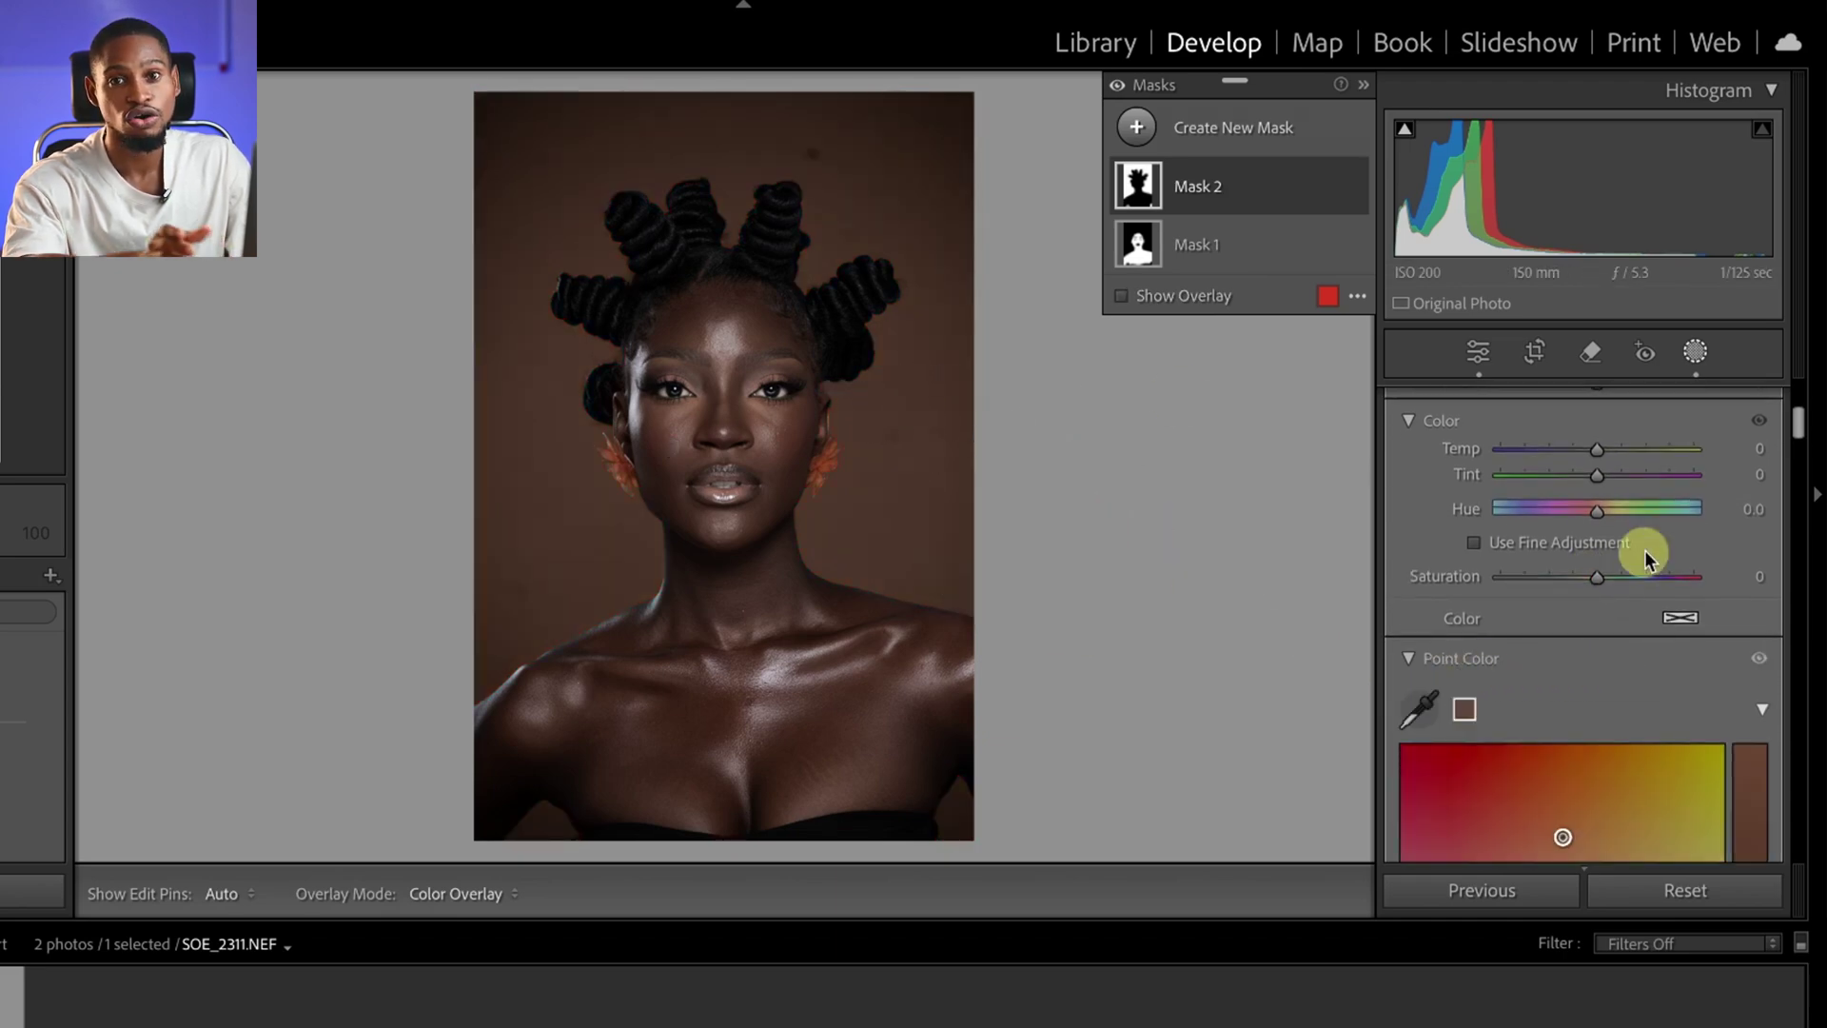
{"action": "scroll", "coordinate": [1643, 643], "scroll_direction": "down", "scroll_amount": 2}
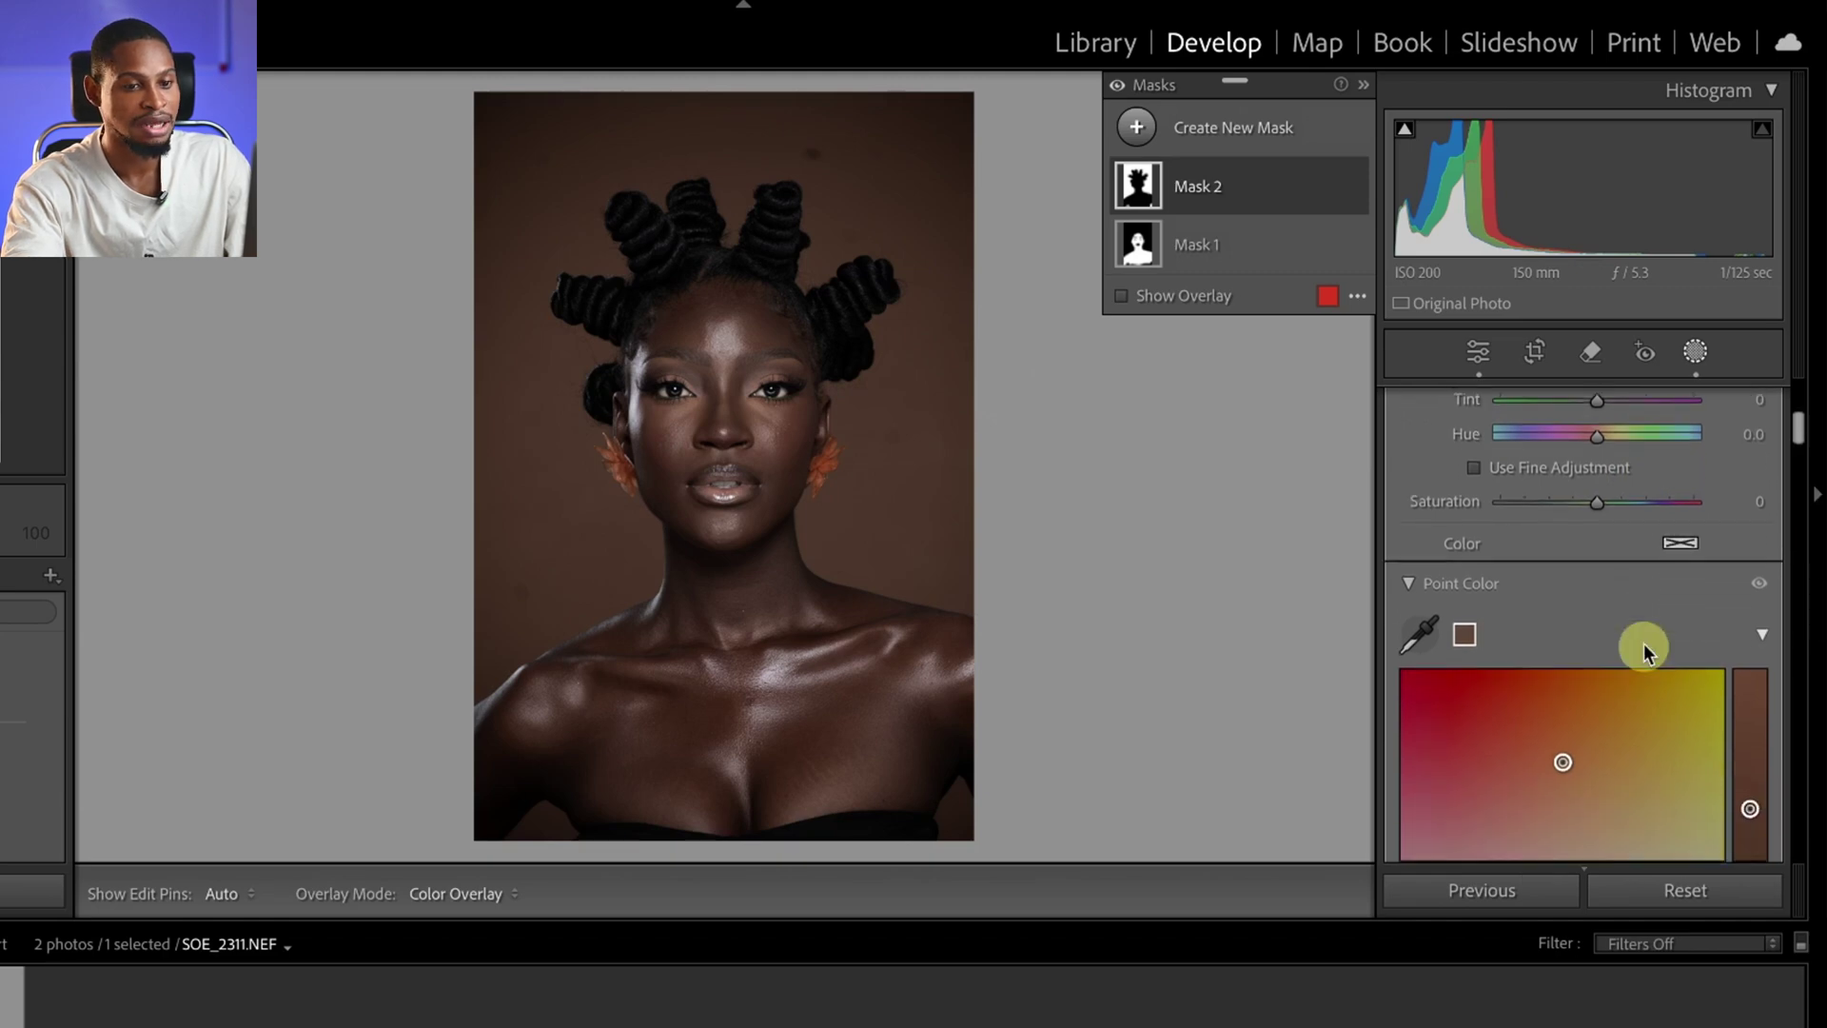
{"action": "scroll", "coordinate": [1643, 643], "scroll_direction": "down", "scroll_amount": 5}
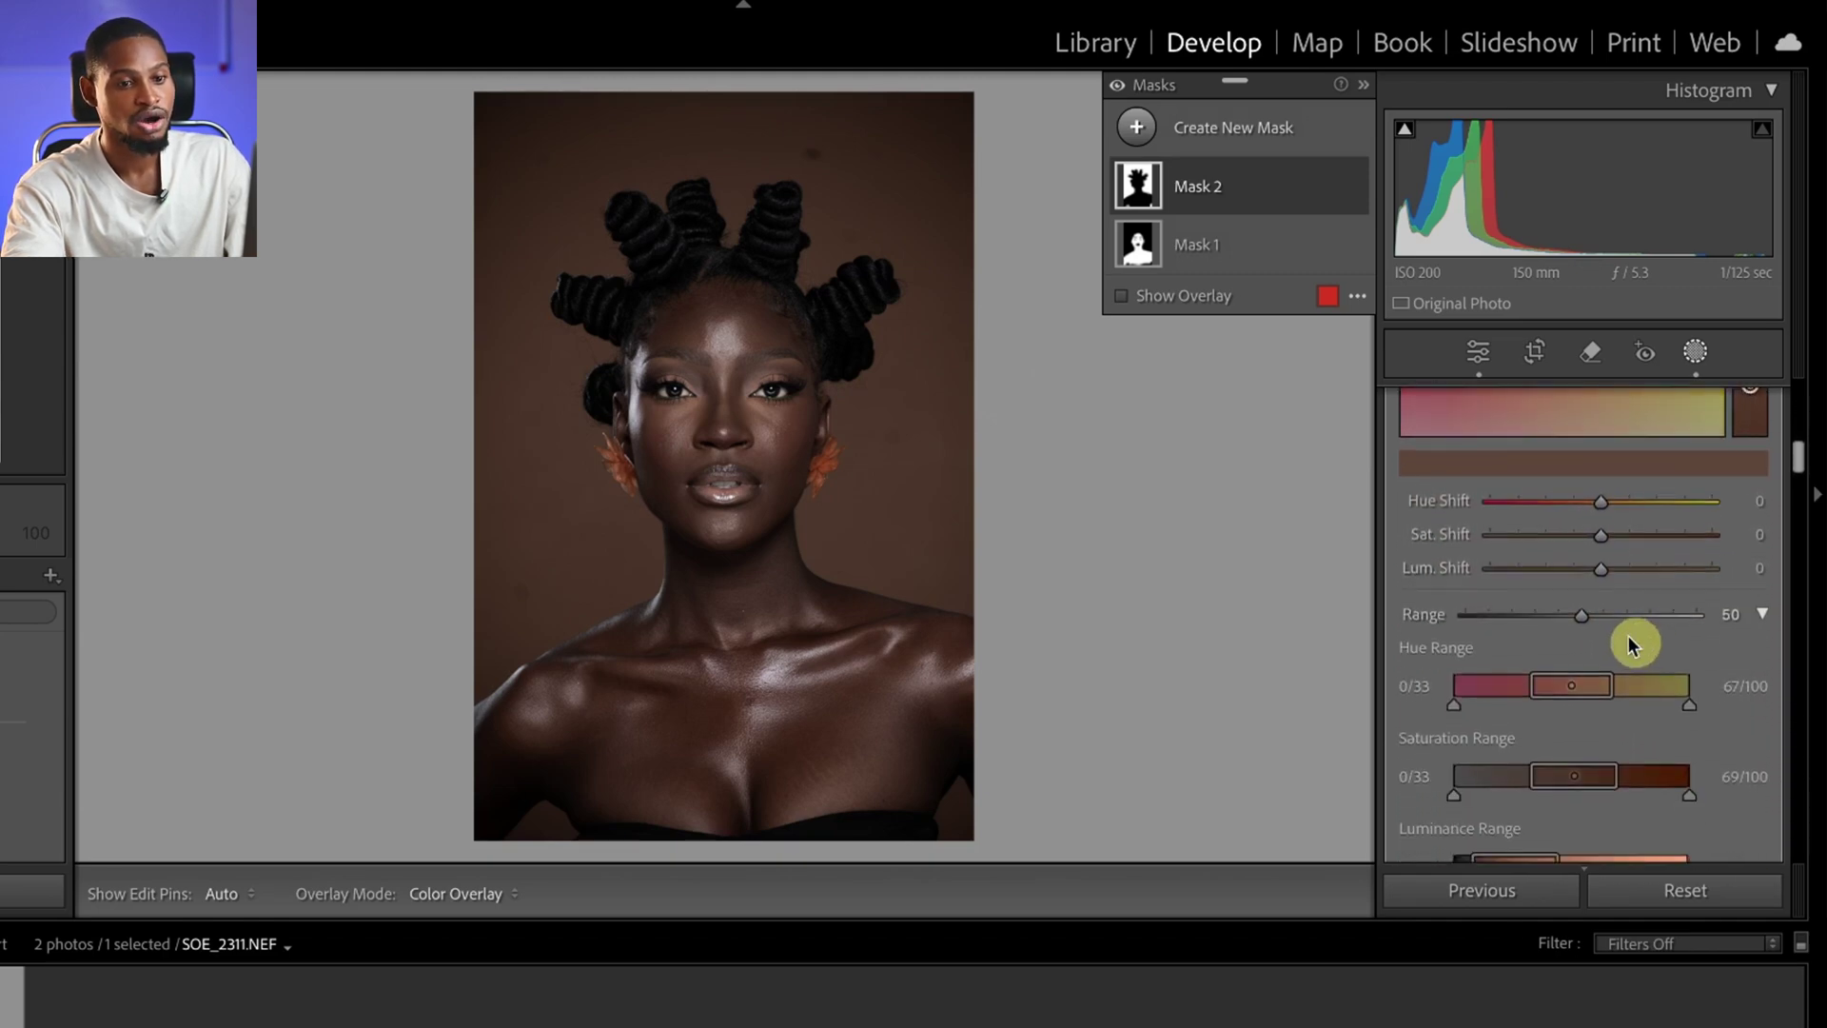
Set Mask 2's Point Color Range to 100 and widen the hue, saturation and luminance ranges fully.
{"action": "left_click_drag", "start_coordinate": [1586, 614], "coordinate": [1727, 634]}
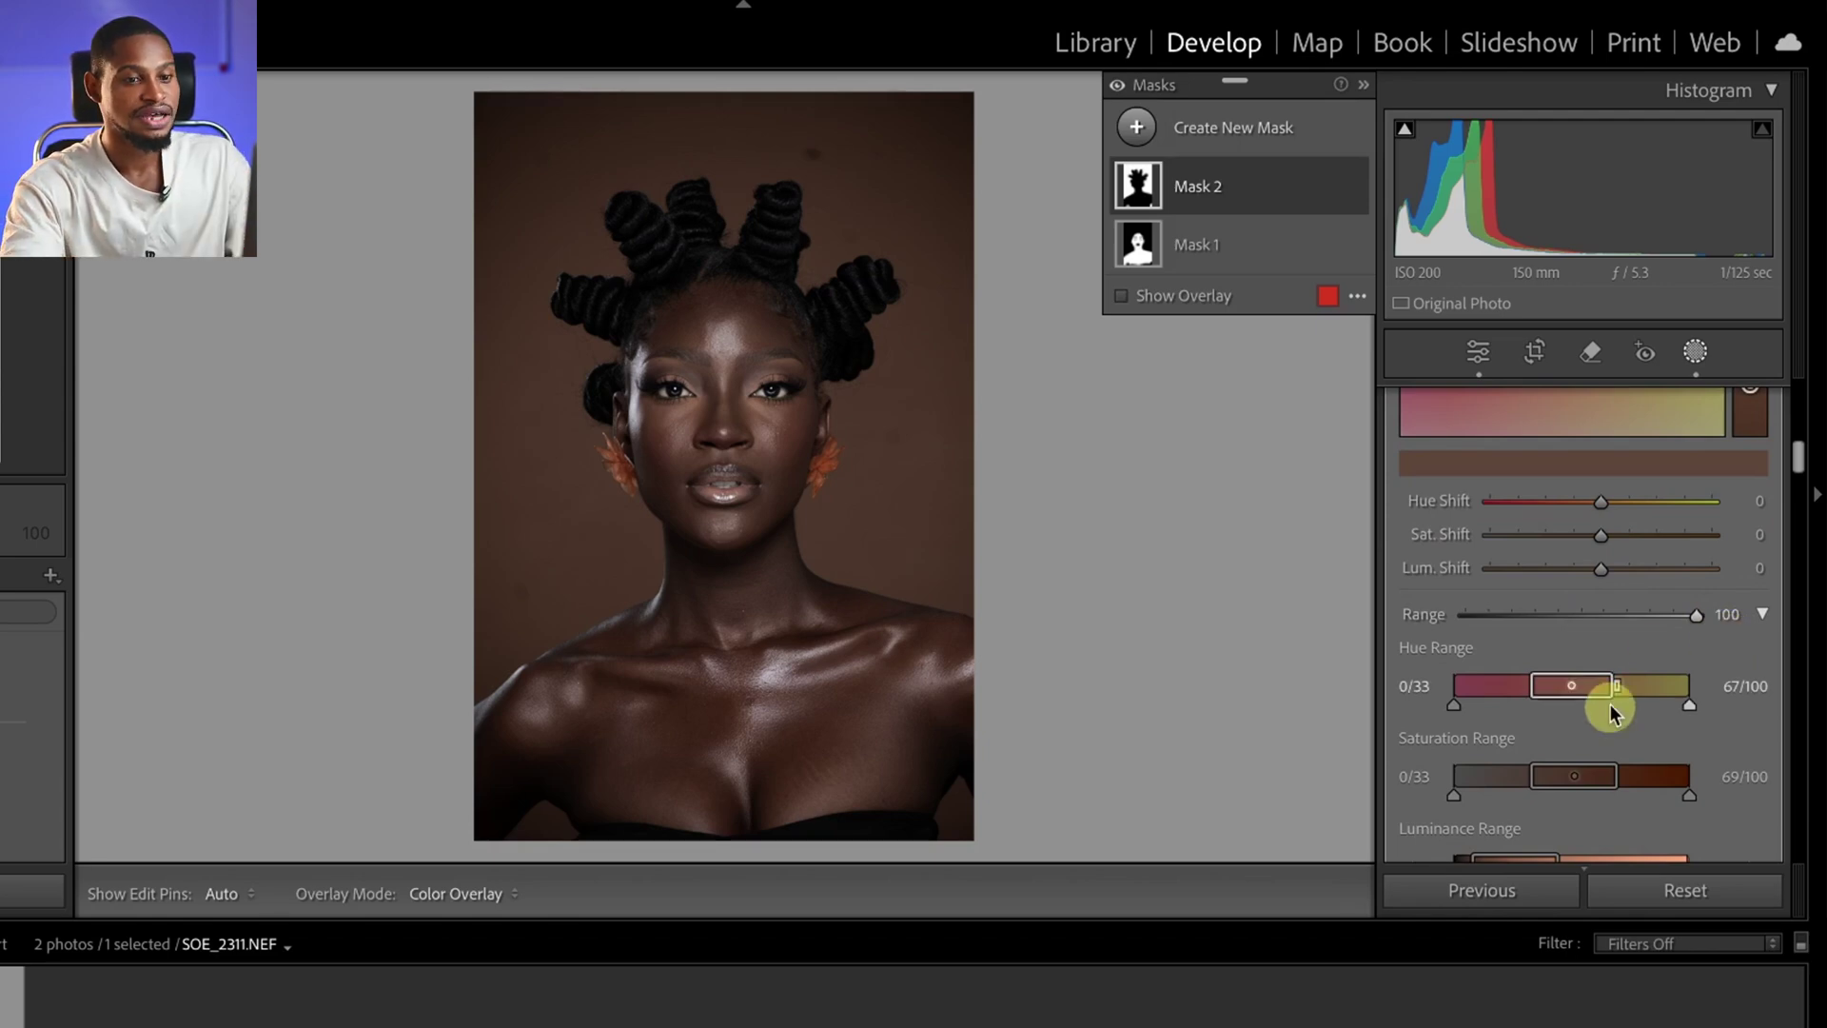
{"action": "left_click_drag", "start_coordinate": [1524, 686], "coordinate": [1436, 693]}
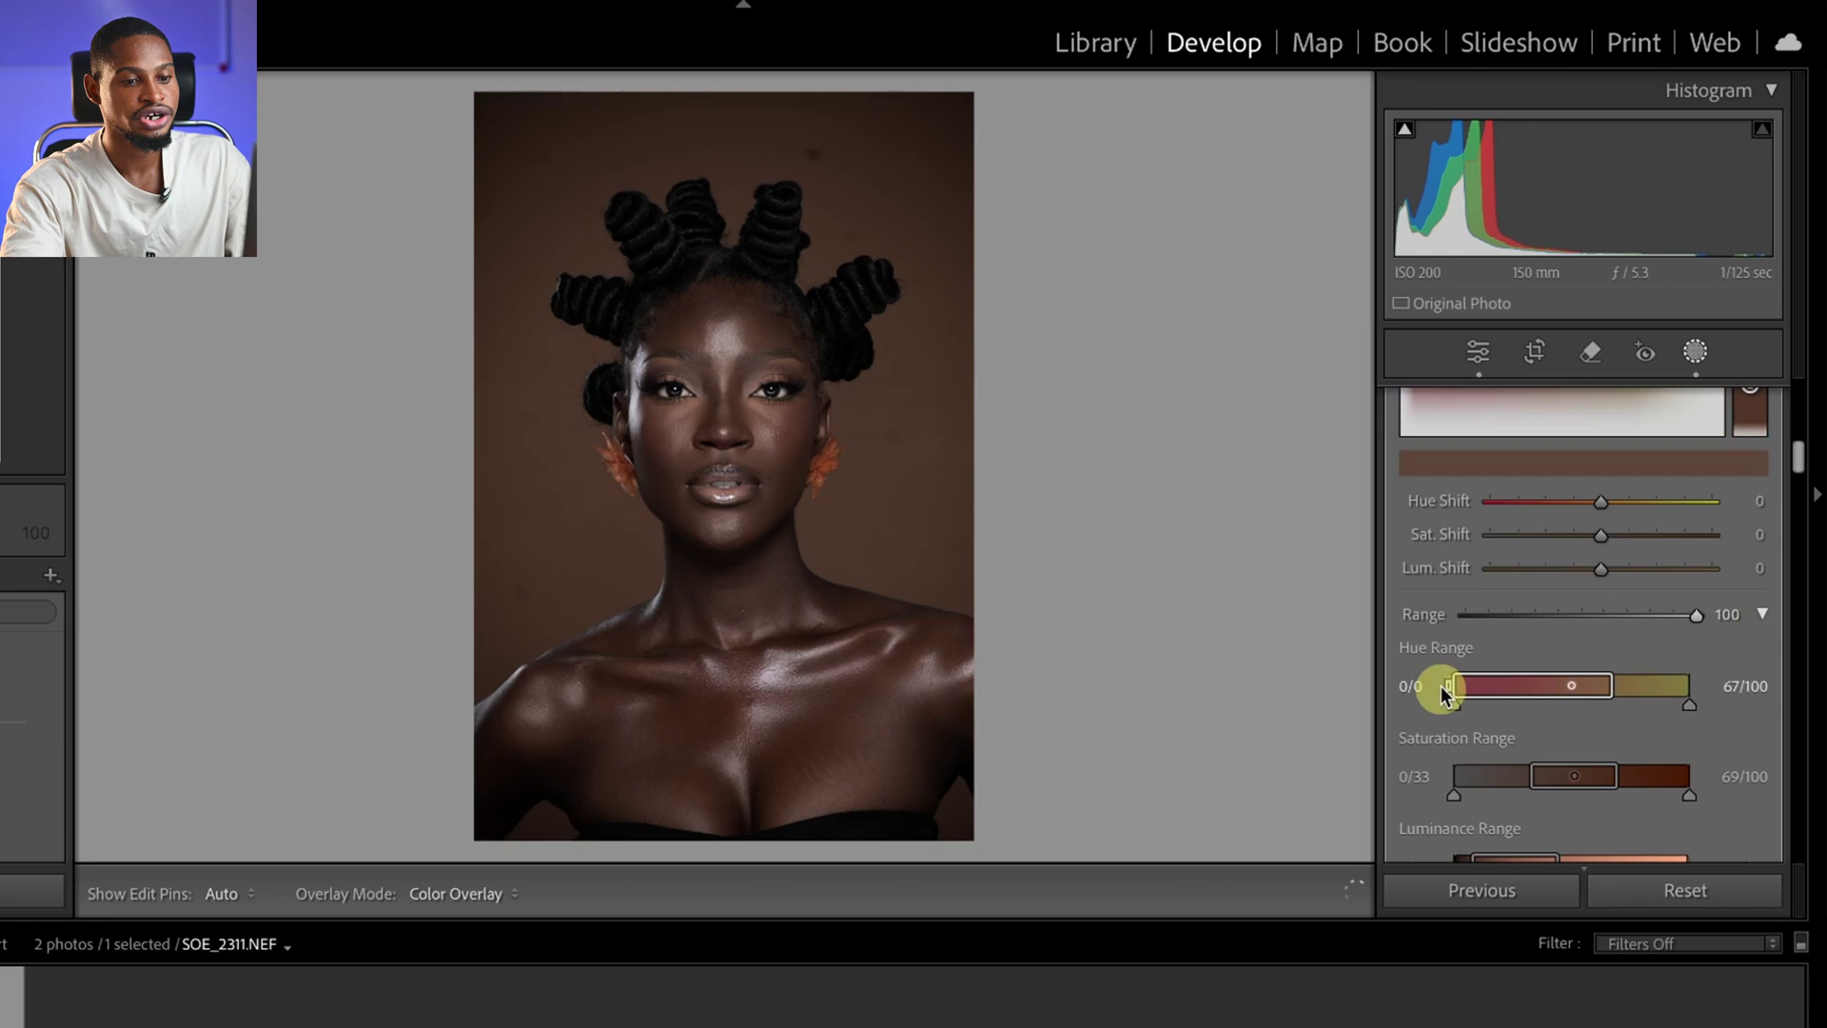
{"action": "left_click_drag", "start_coordinate": [1615, 689], "coordinate": [1694, 696]}
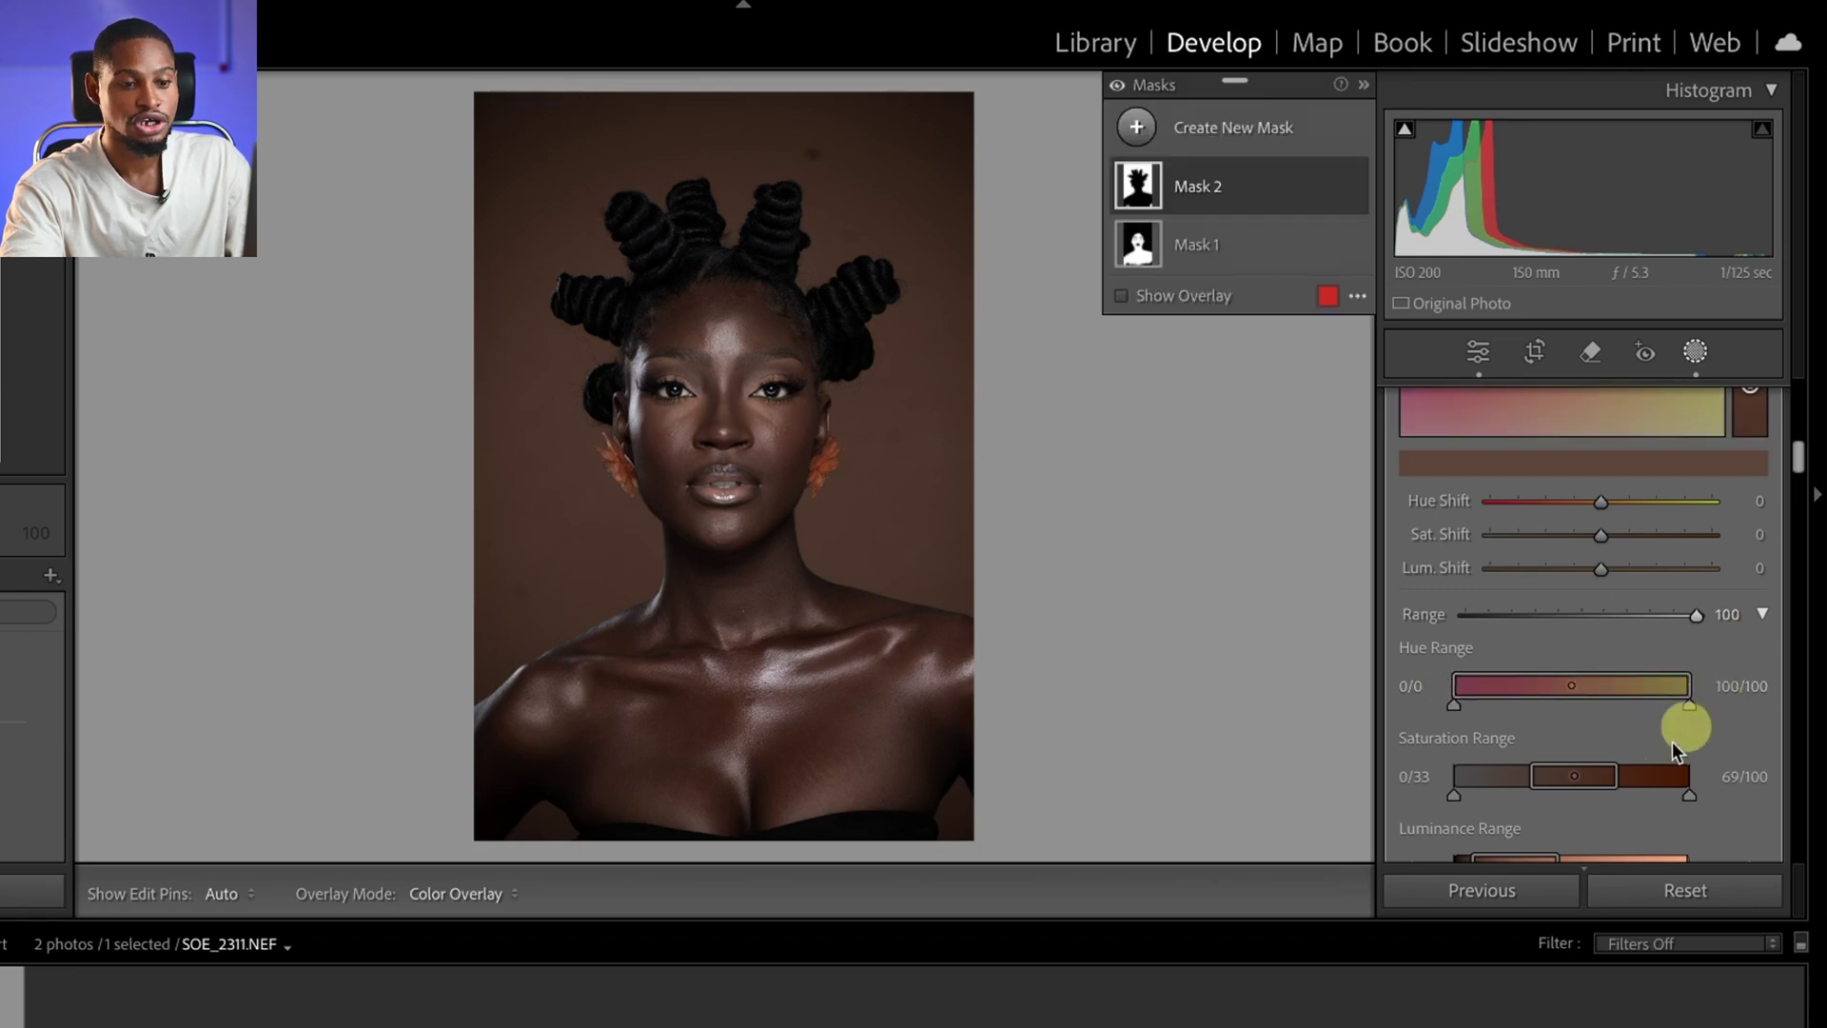
{"action": "left_click_drag", "start_coordinate": [1618, 776], "coordinate": [1696, 779]}
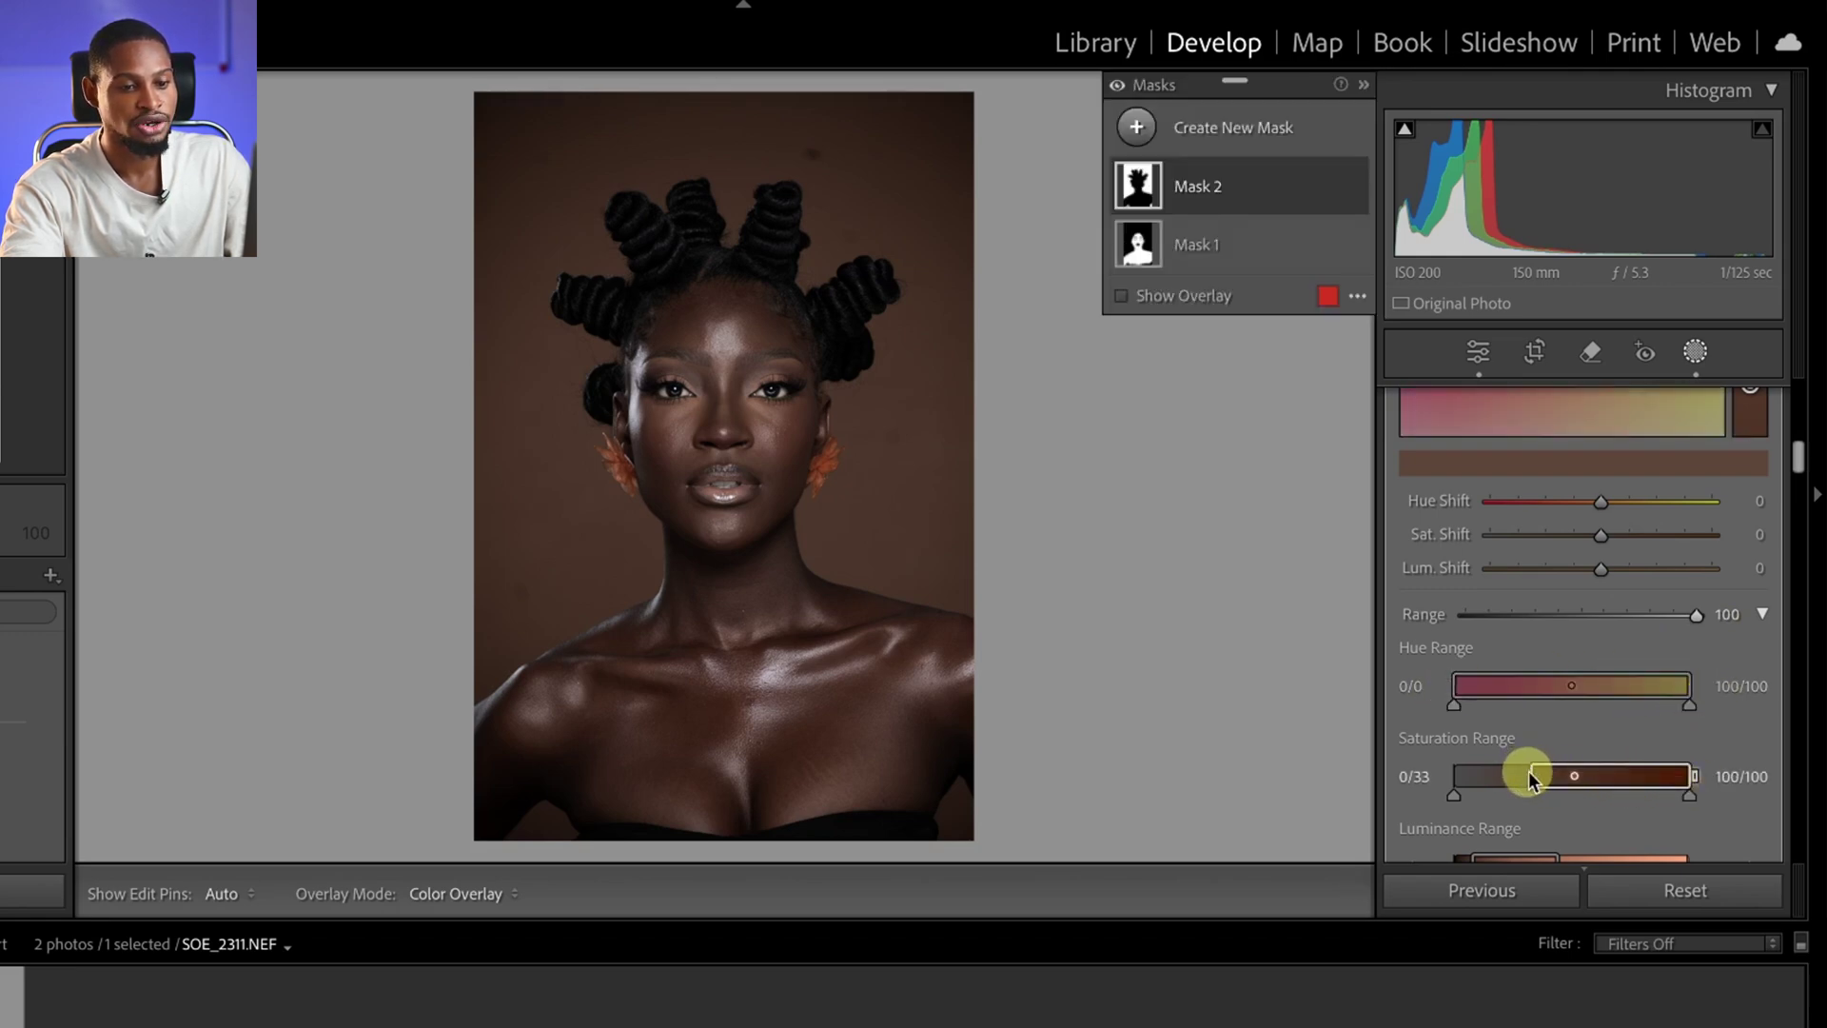
{"action": "left_click_drag", "start_coordinate": [1529, 773], "coordinate": [1437, 773]}
{"action": "scroll", "coordinate": [1607, 759], "scroll_direction": "down", "scroll_amount": 1}
{"action": "scroll", "coordinate": [1607, 751], "scroll_direction": "down", "scroll_amount": 1}
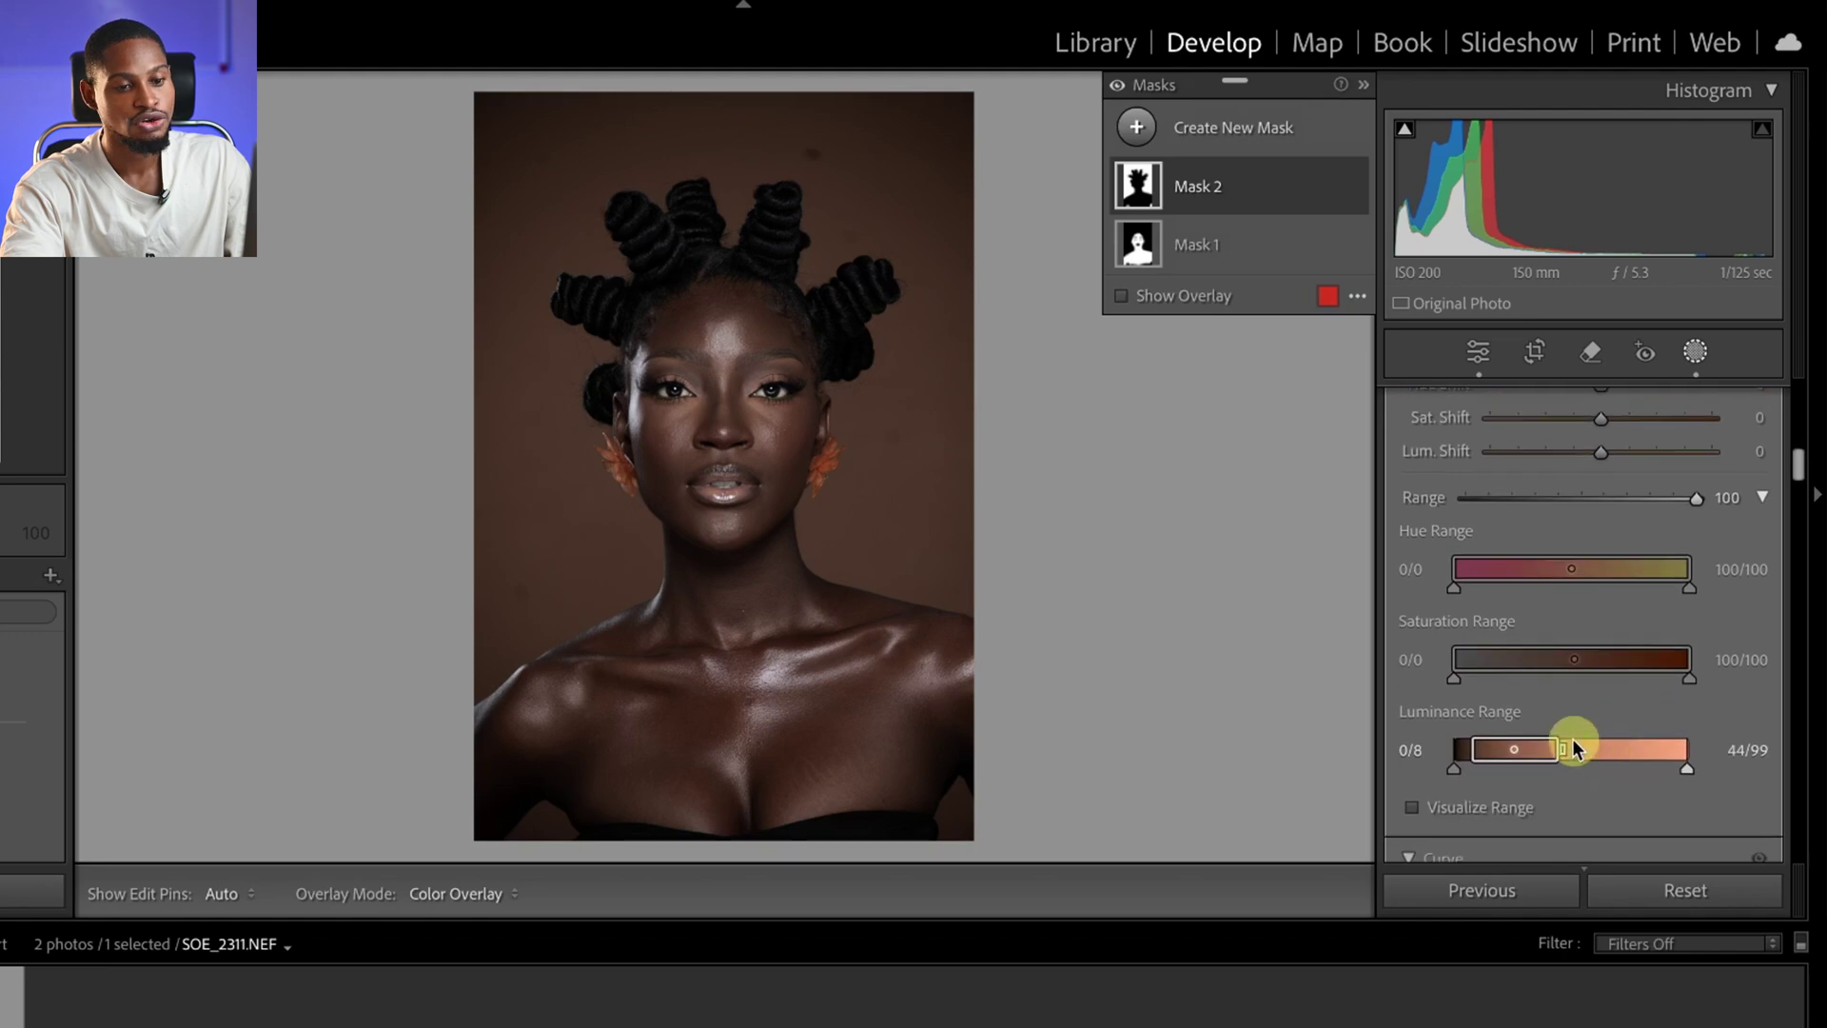
{"action": "left_click_drag", "start_coordinate": [1562, 748], "coordinate": [1695, 750]}
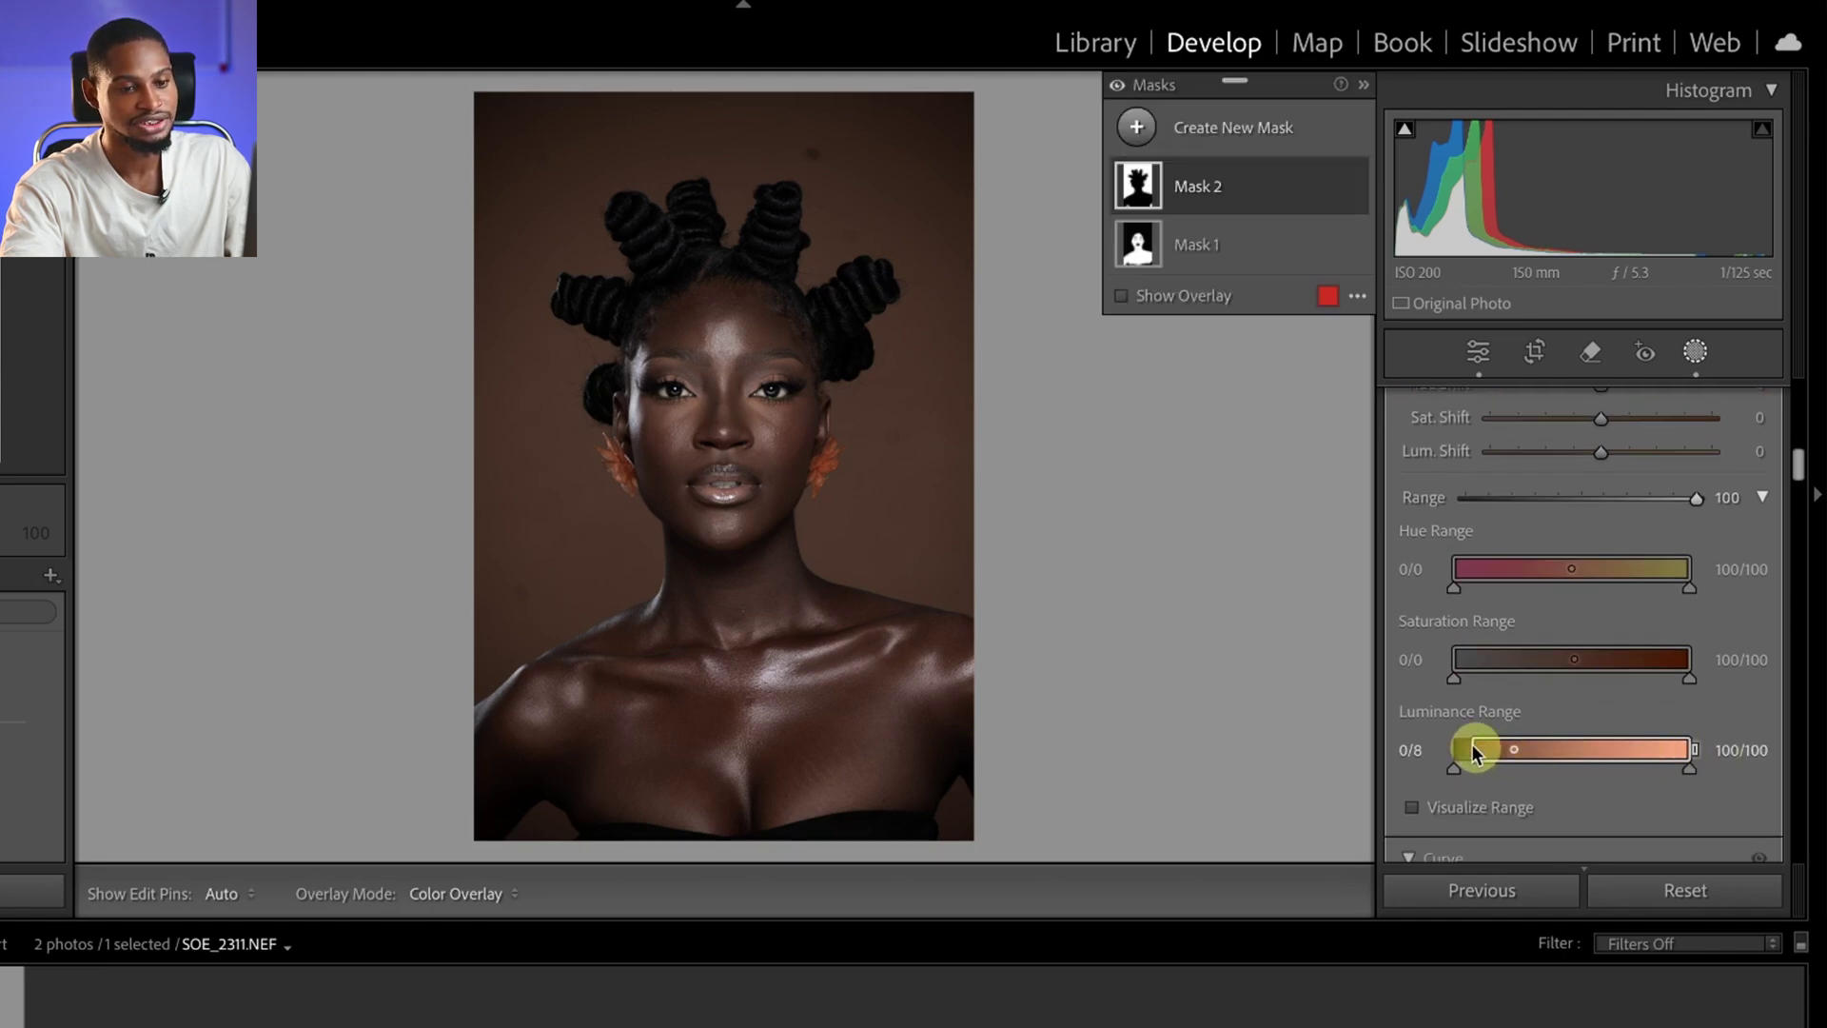
{"action": "left_click_drag", "start_coordinate": [1465, 741], "coordinate": [1452, 743]}
{"action": "scroll", "coordinate": [1599, 631], "scroll_direction": "up", "scroll_amount": 1}
{"action": "scroll", "coordinate": [1599, 631], "scroll_direction": "up", "scroll_amount": 2}
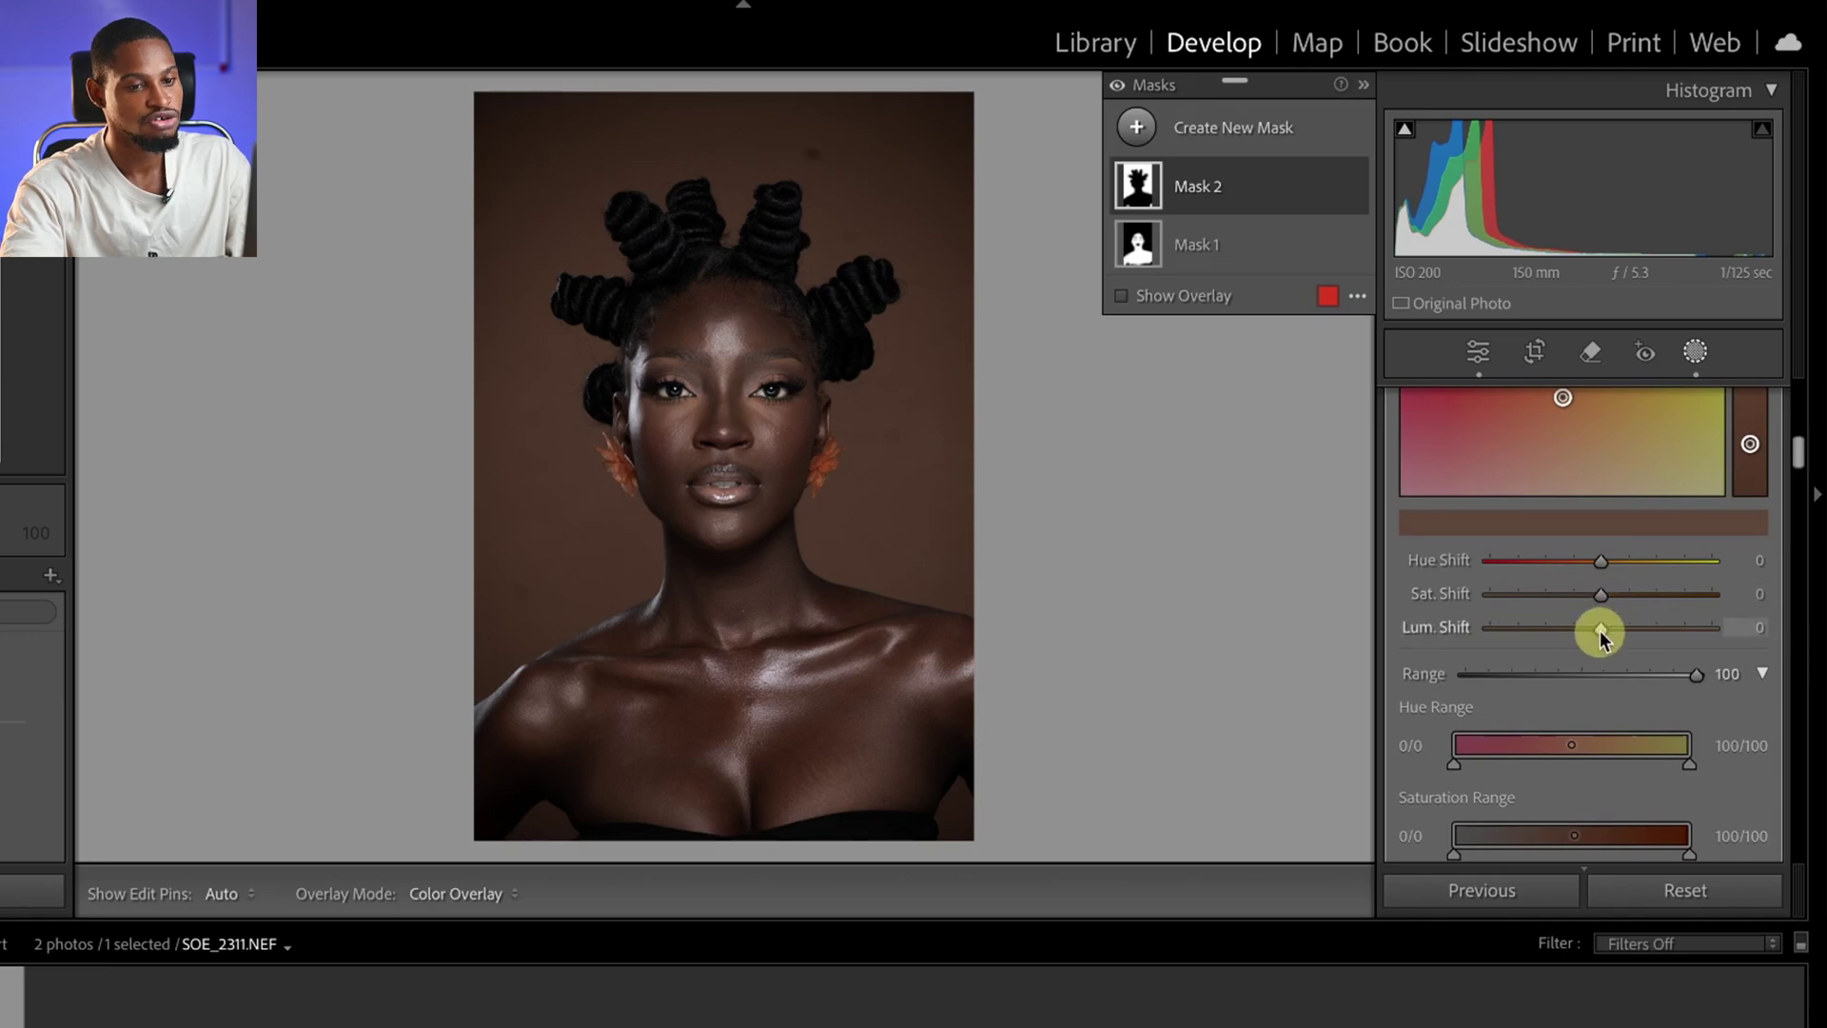
Give the backdrop colour Lum. Shift -68 and Sat. Shift -22, then compare against the original.
{"action": "left_click_drag", "start_coordinate": [1599, 630], "coordinate": [1358, 615]}
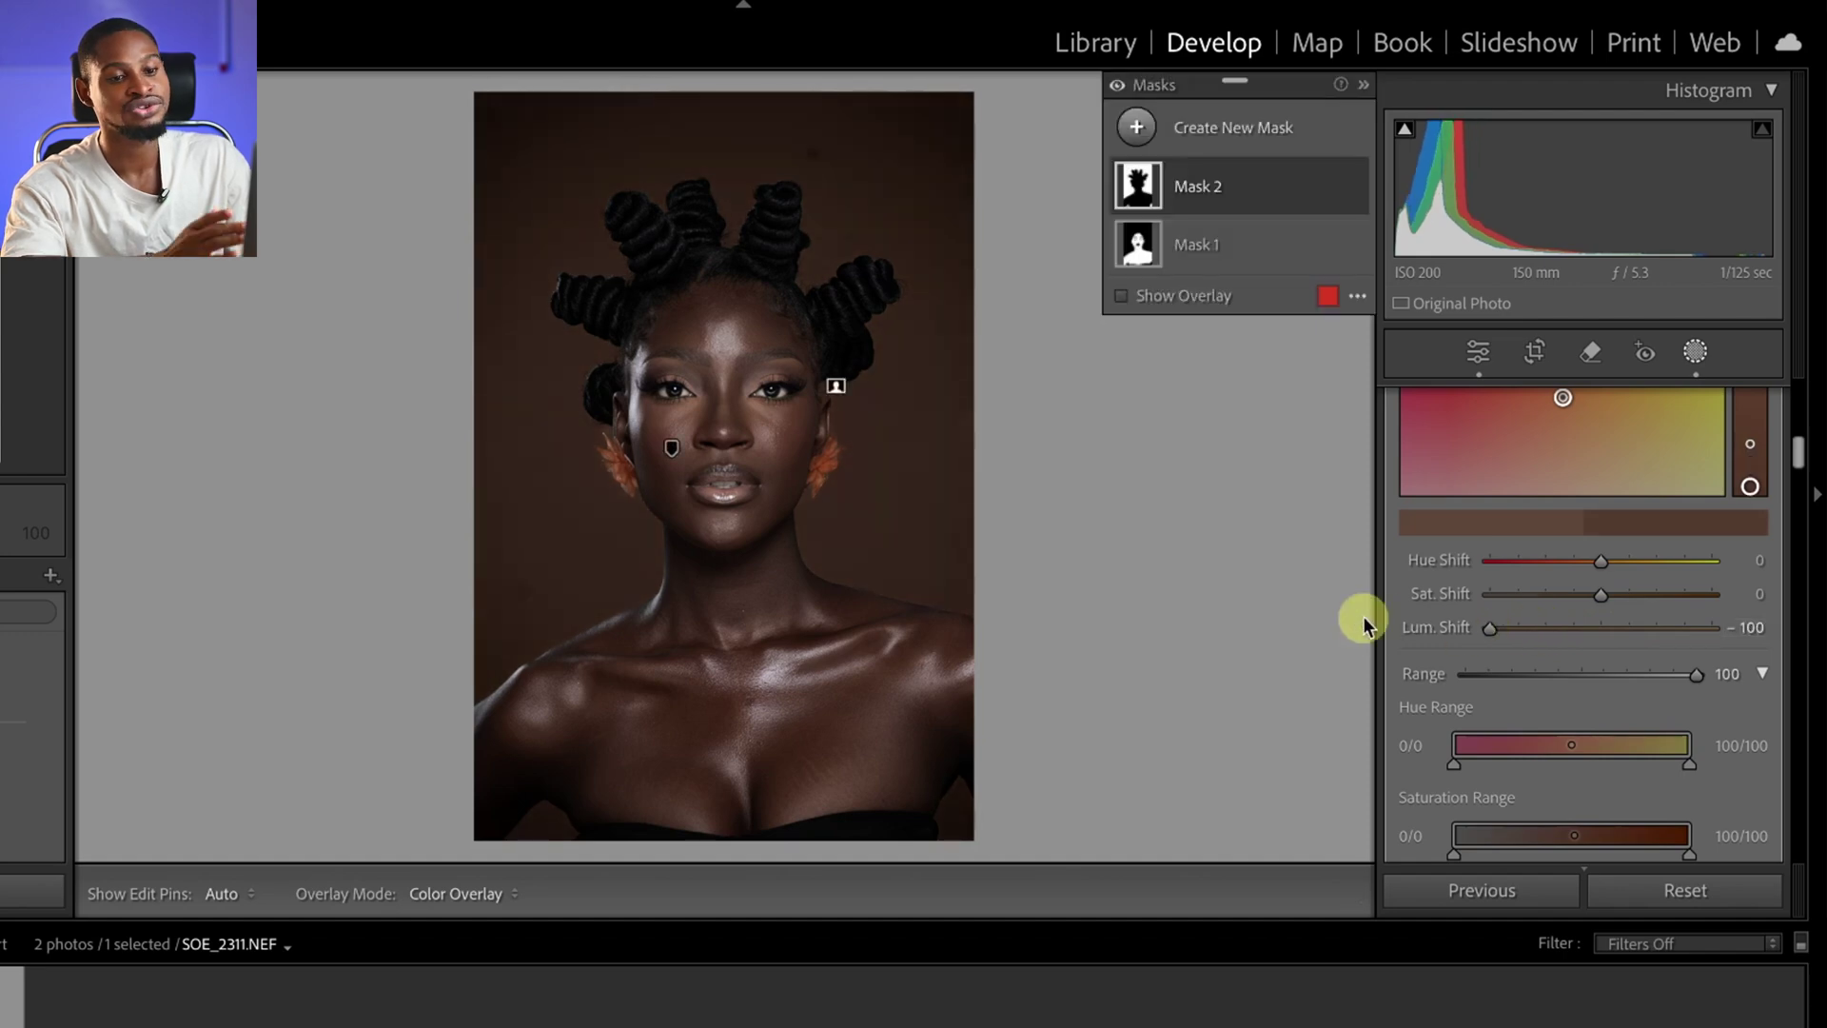
{"action": "left_click_drag", "start_coordinate": [1491, 630], "coordinate": [1525, 630]}
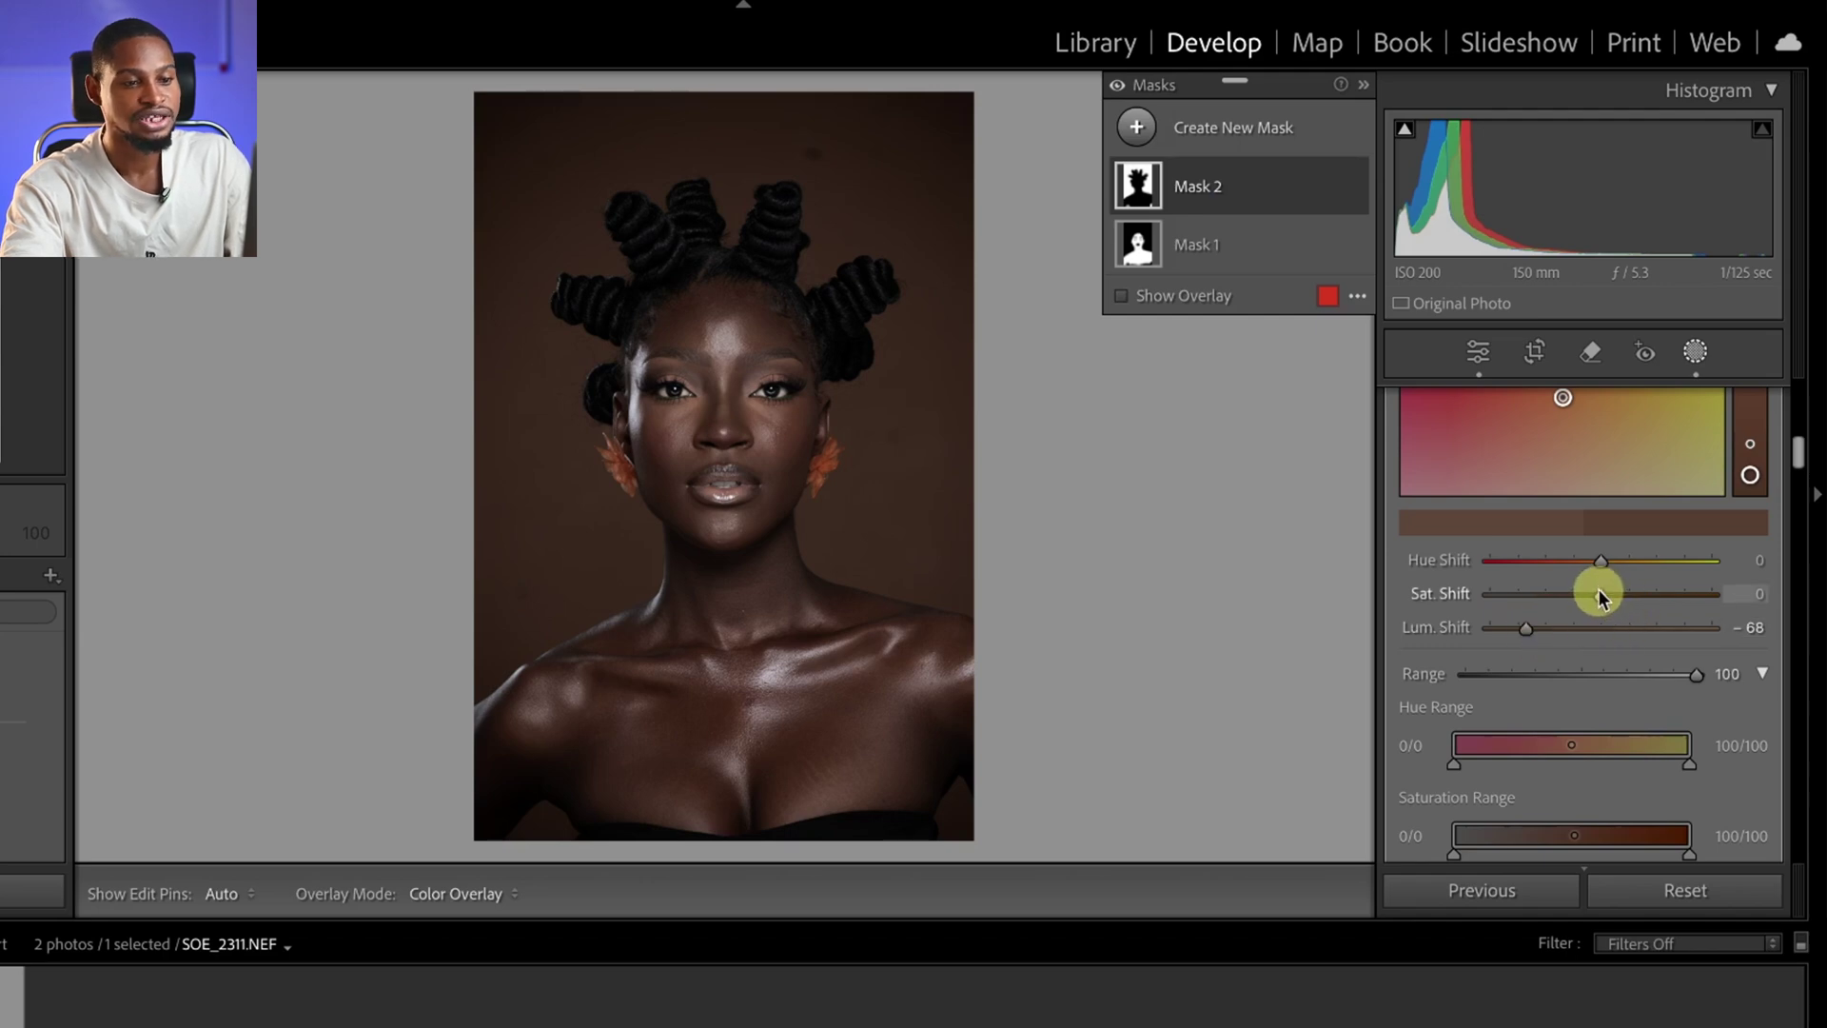
{"action": "left_click_drag", "start_coordinate": [1601, 595], "coordinate": [1576, 596]}
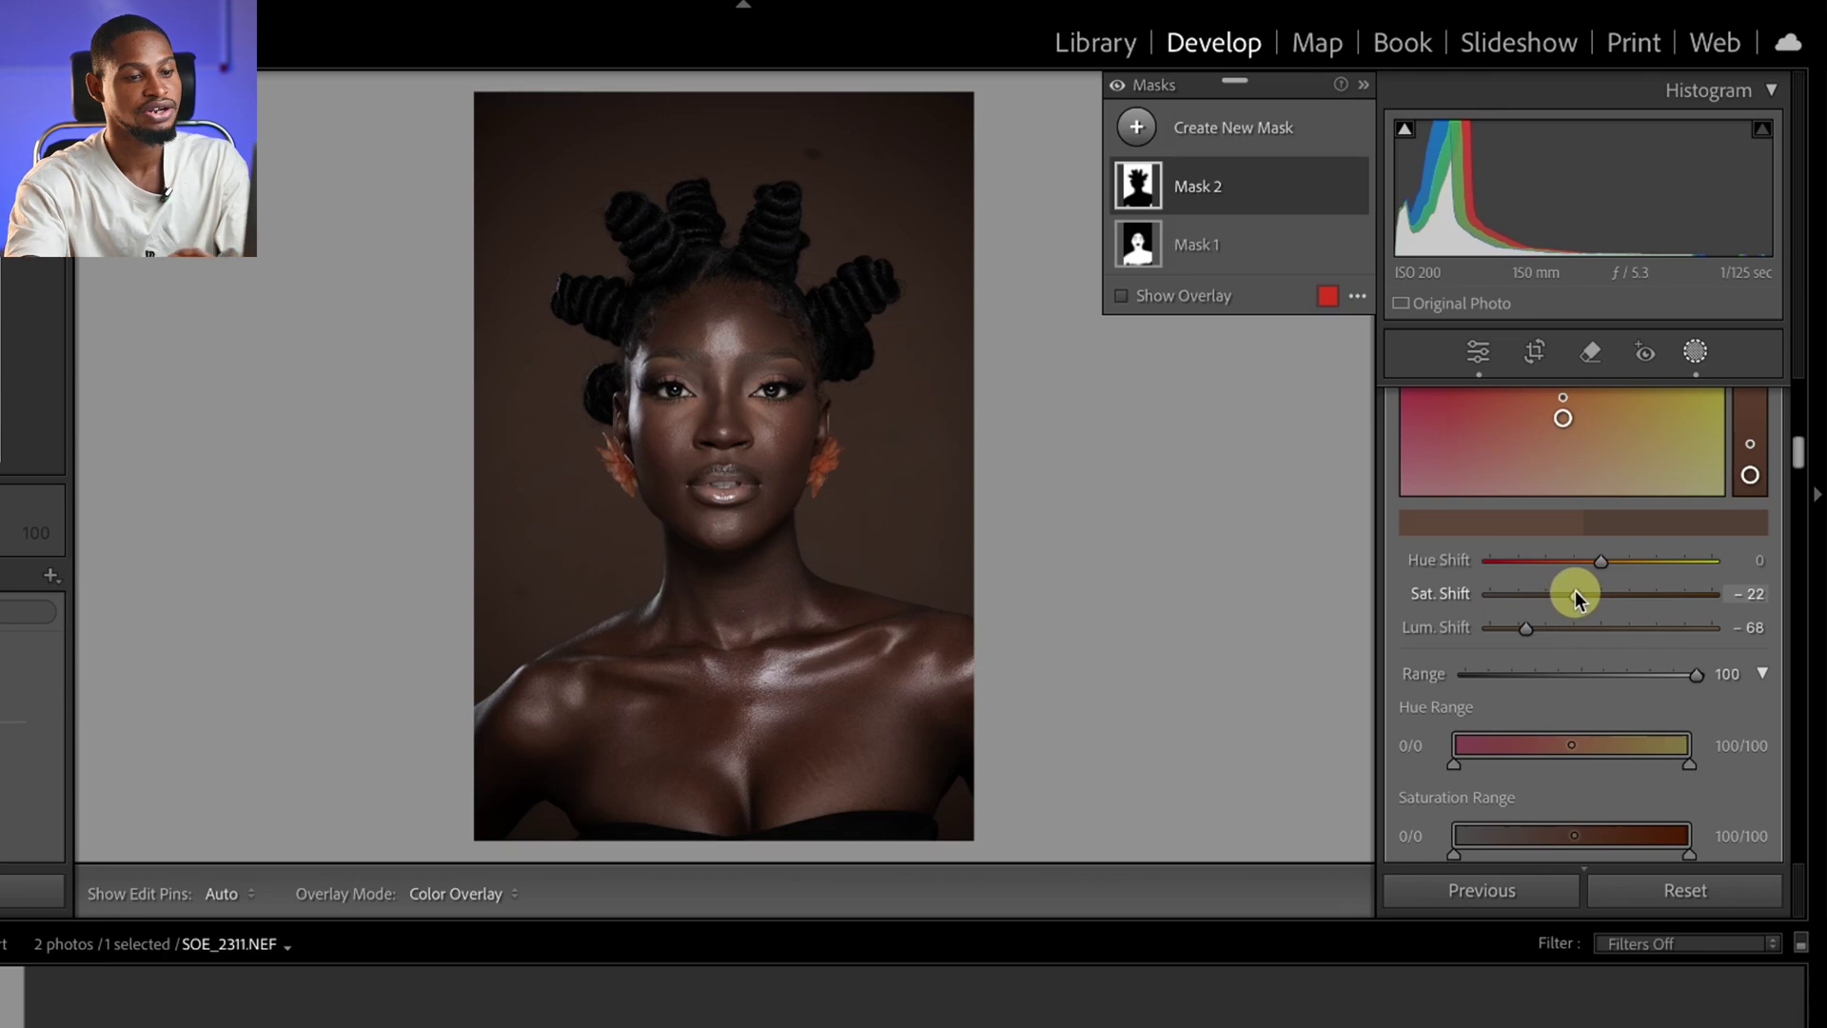
{"action": "key", "text": "backslash"}
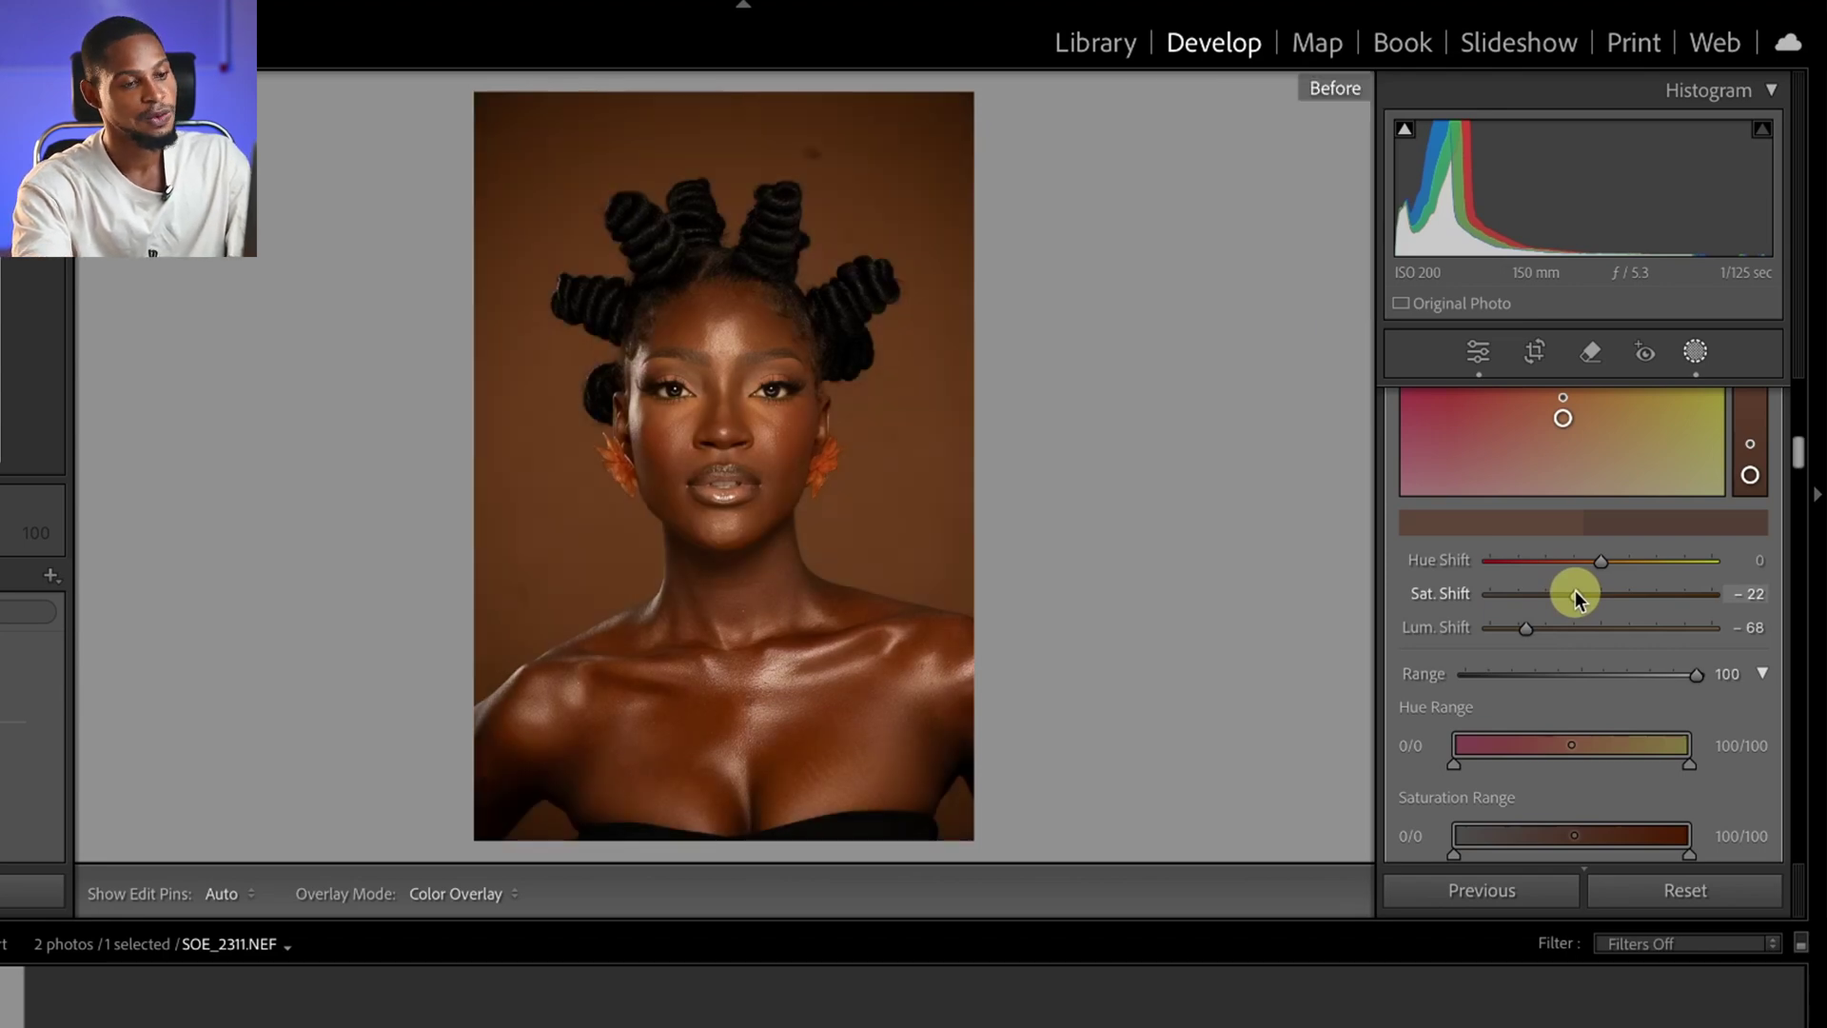
{"action": "key", "text": "backslash"}
{"action": "key", "text": "backslash"}
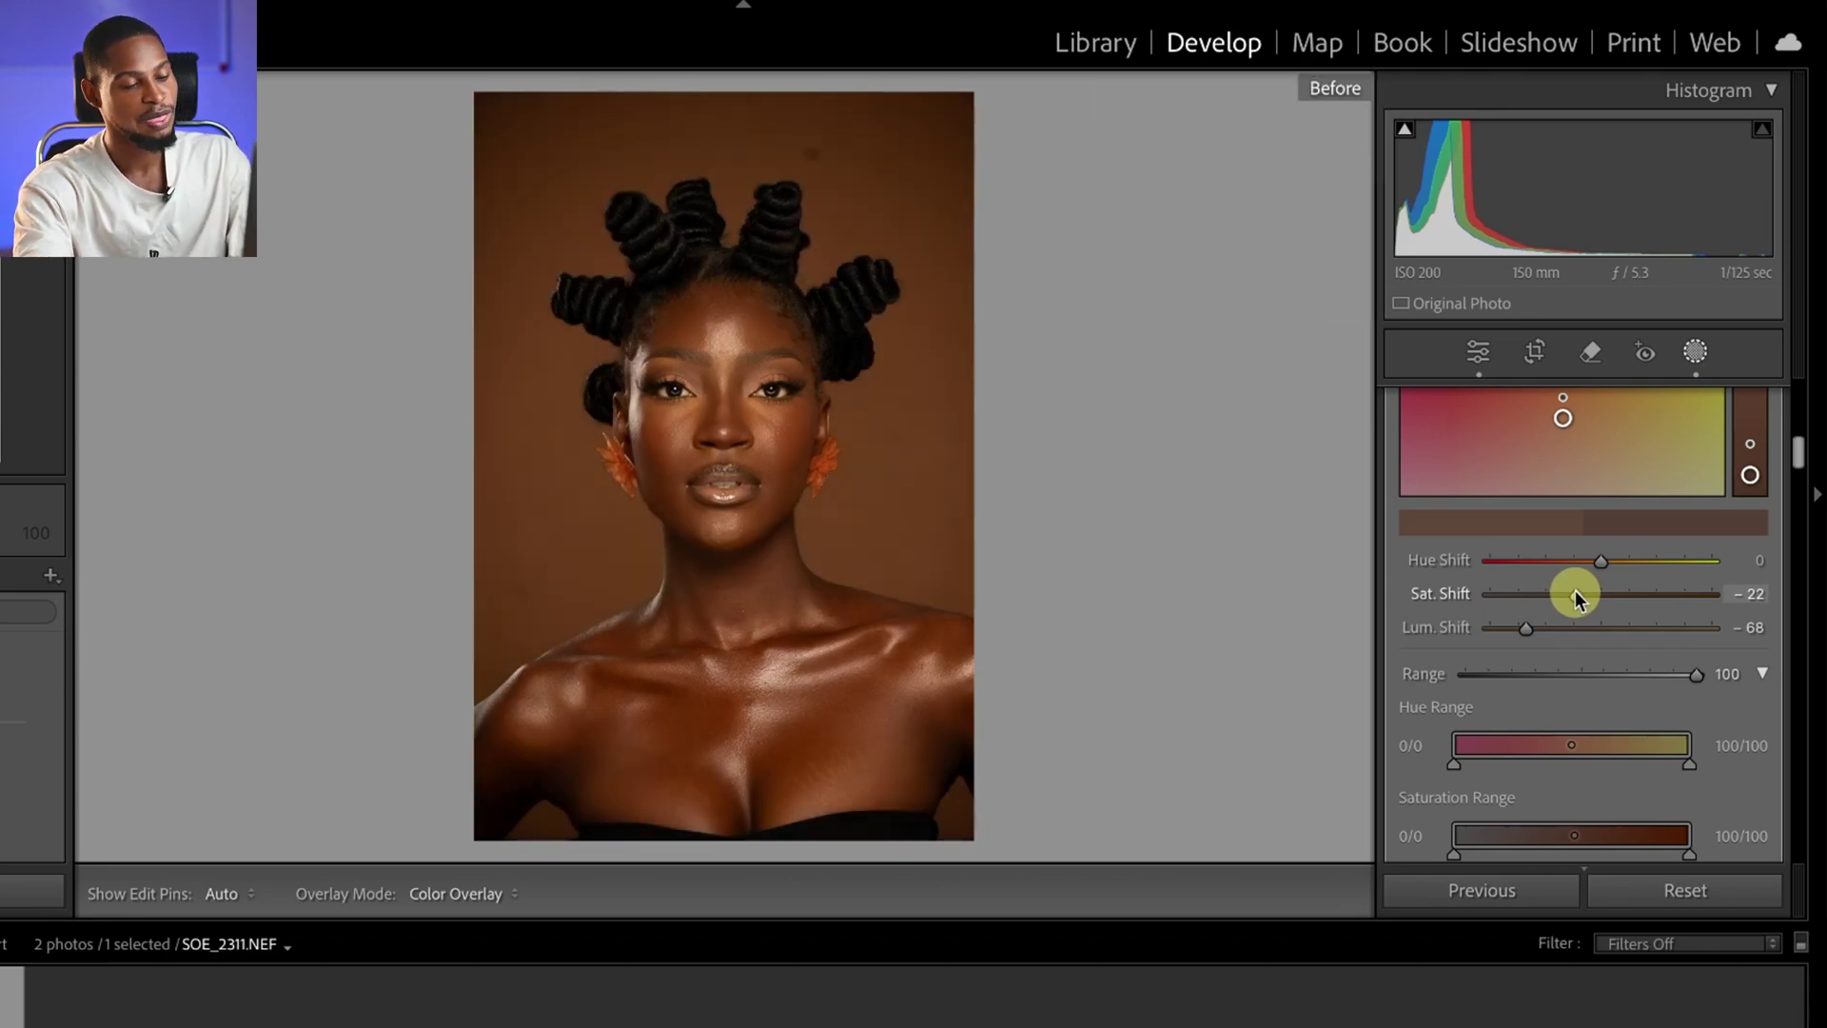
{"action": "key", "text": "backslash"}
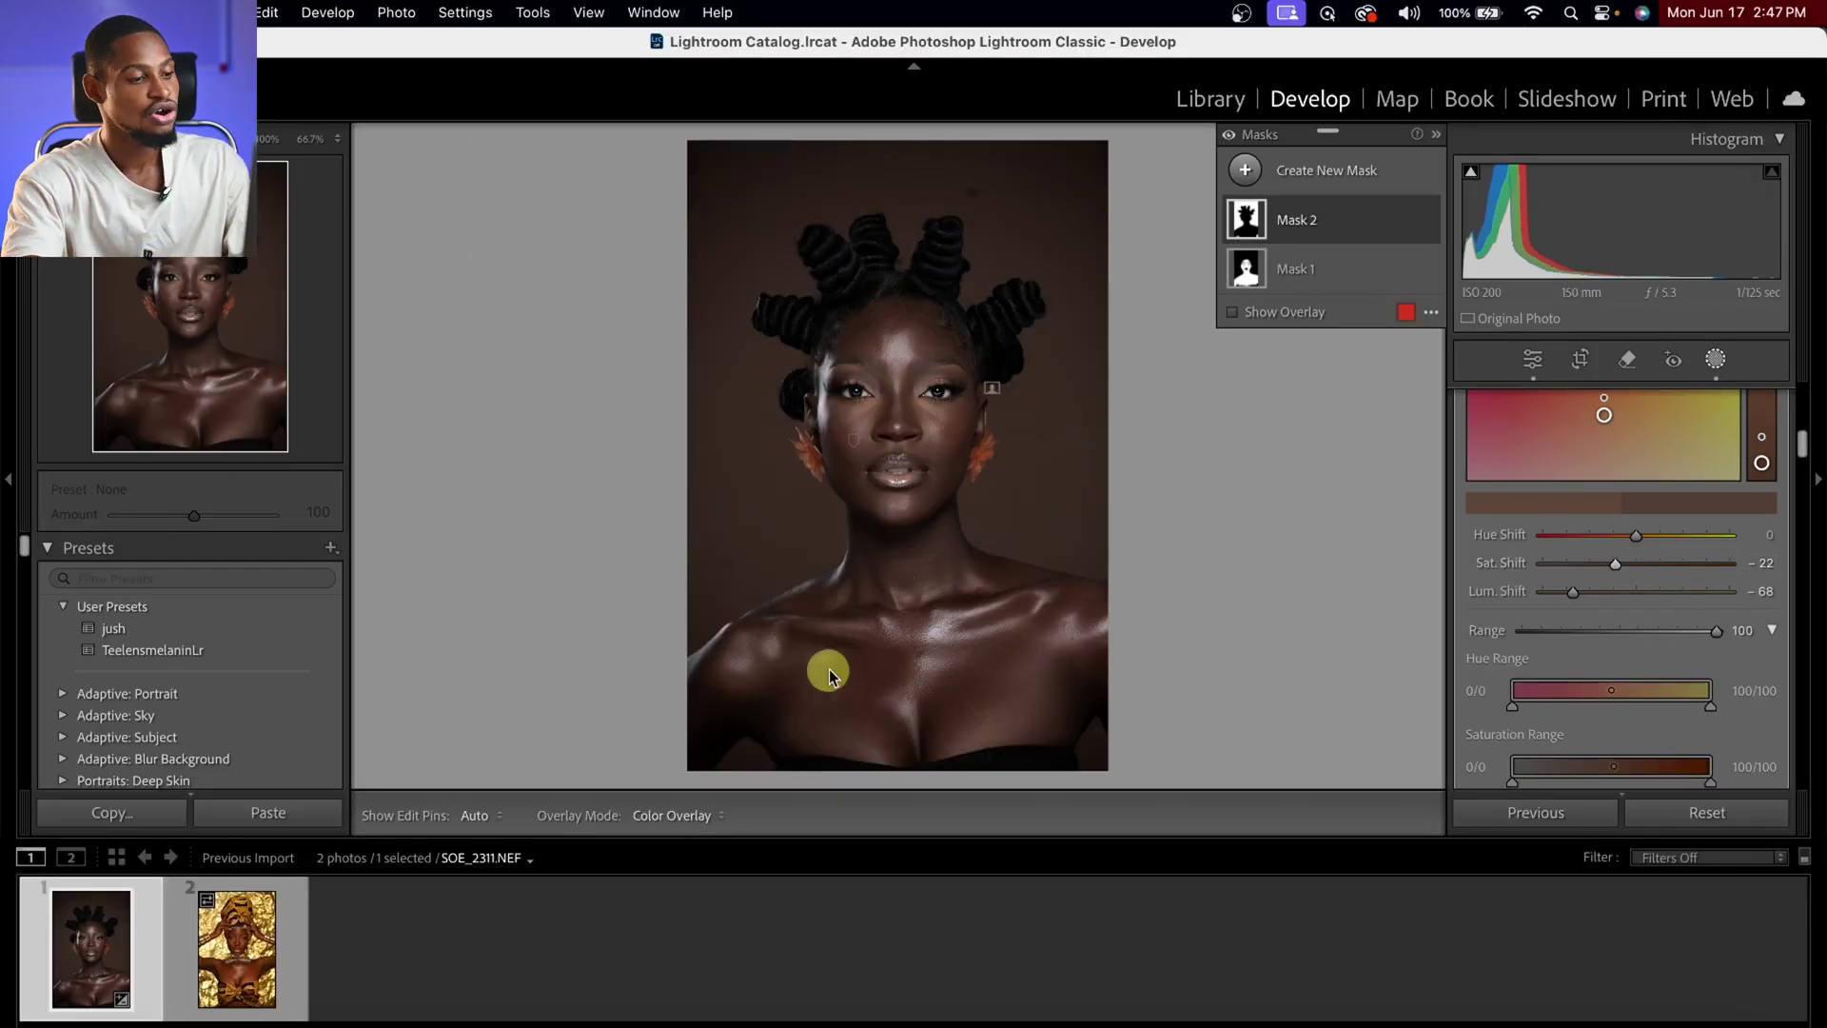
Select the gold portrait and apply the TeelensmelaninLr user preset to it.
{"action": "left_click", "coordinate": [236, 947]}
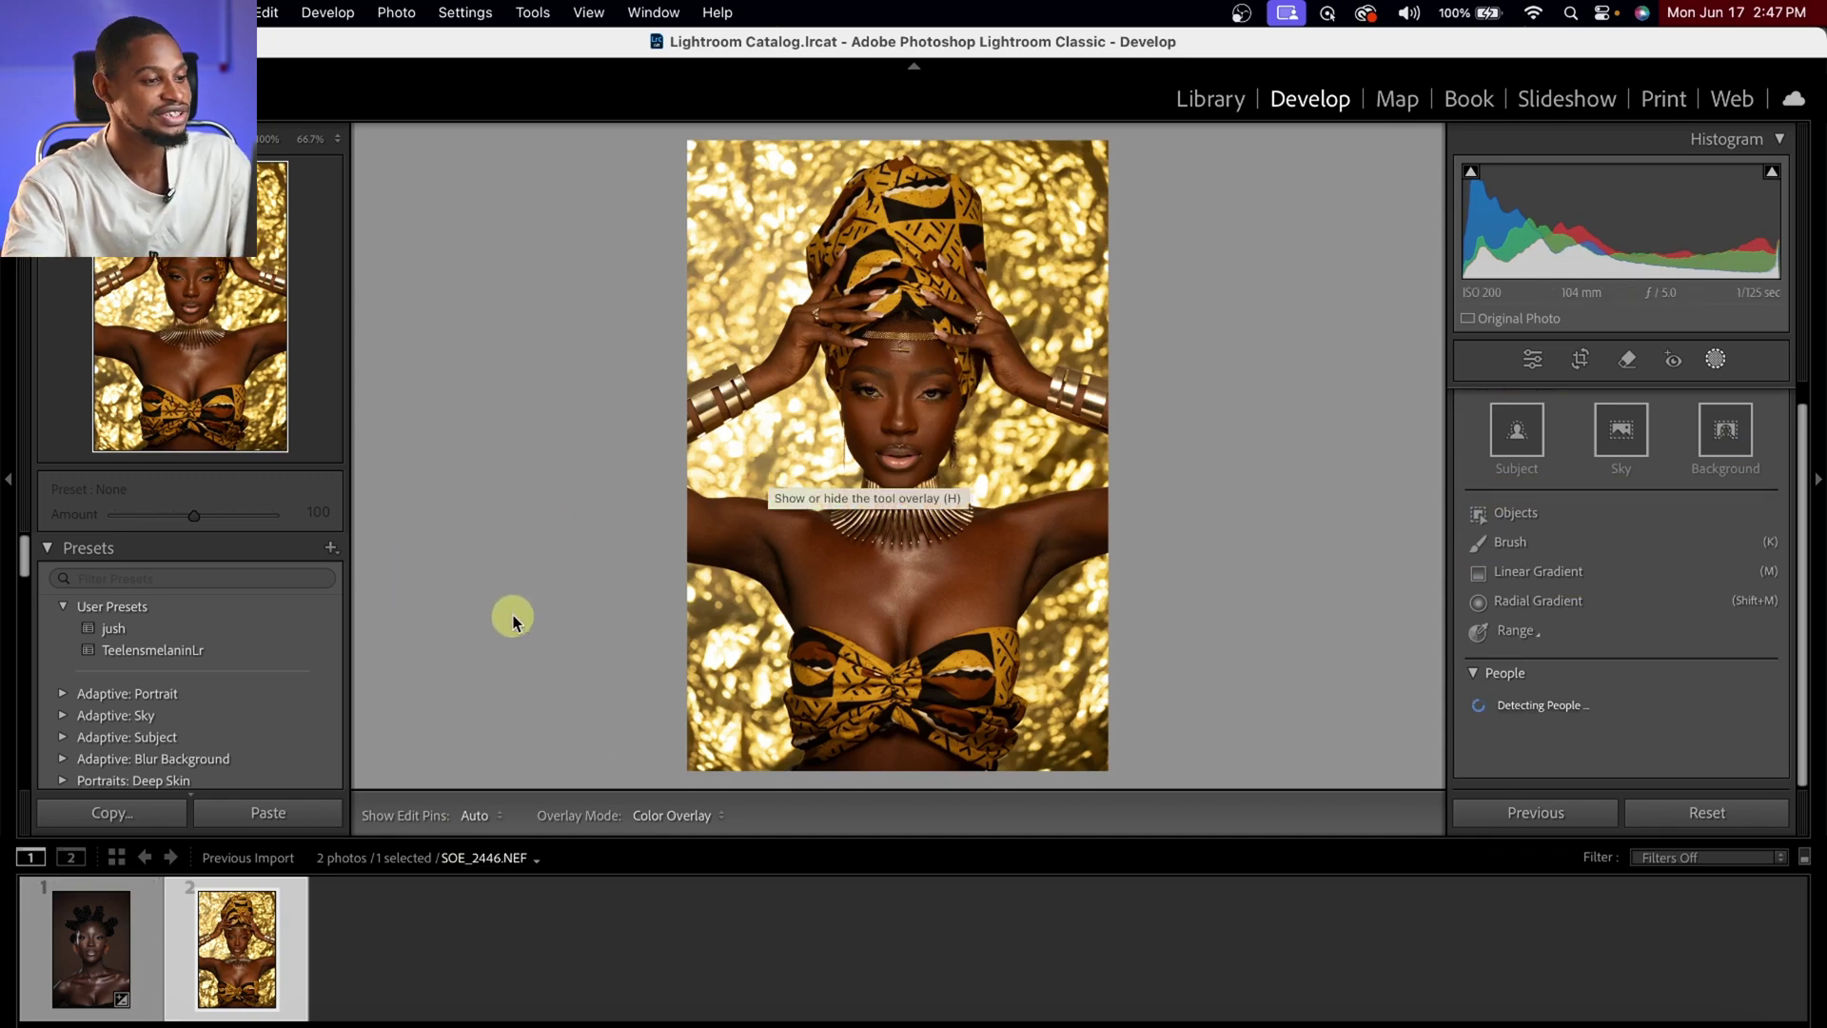
{"action": "left_click", "coordinate": [189, 652]}
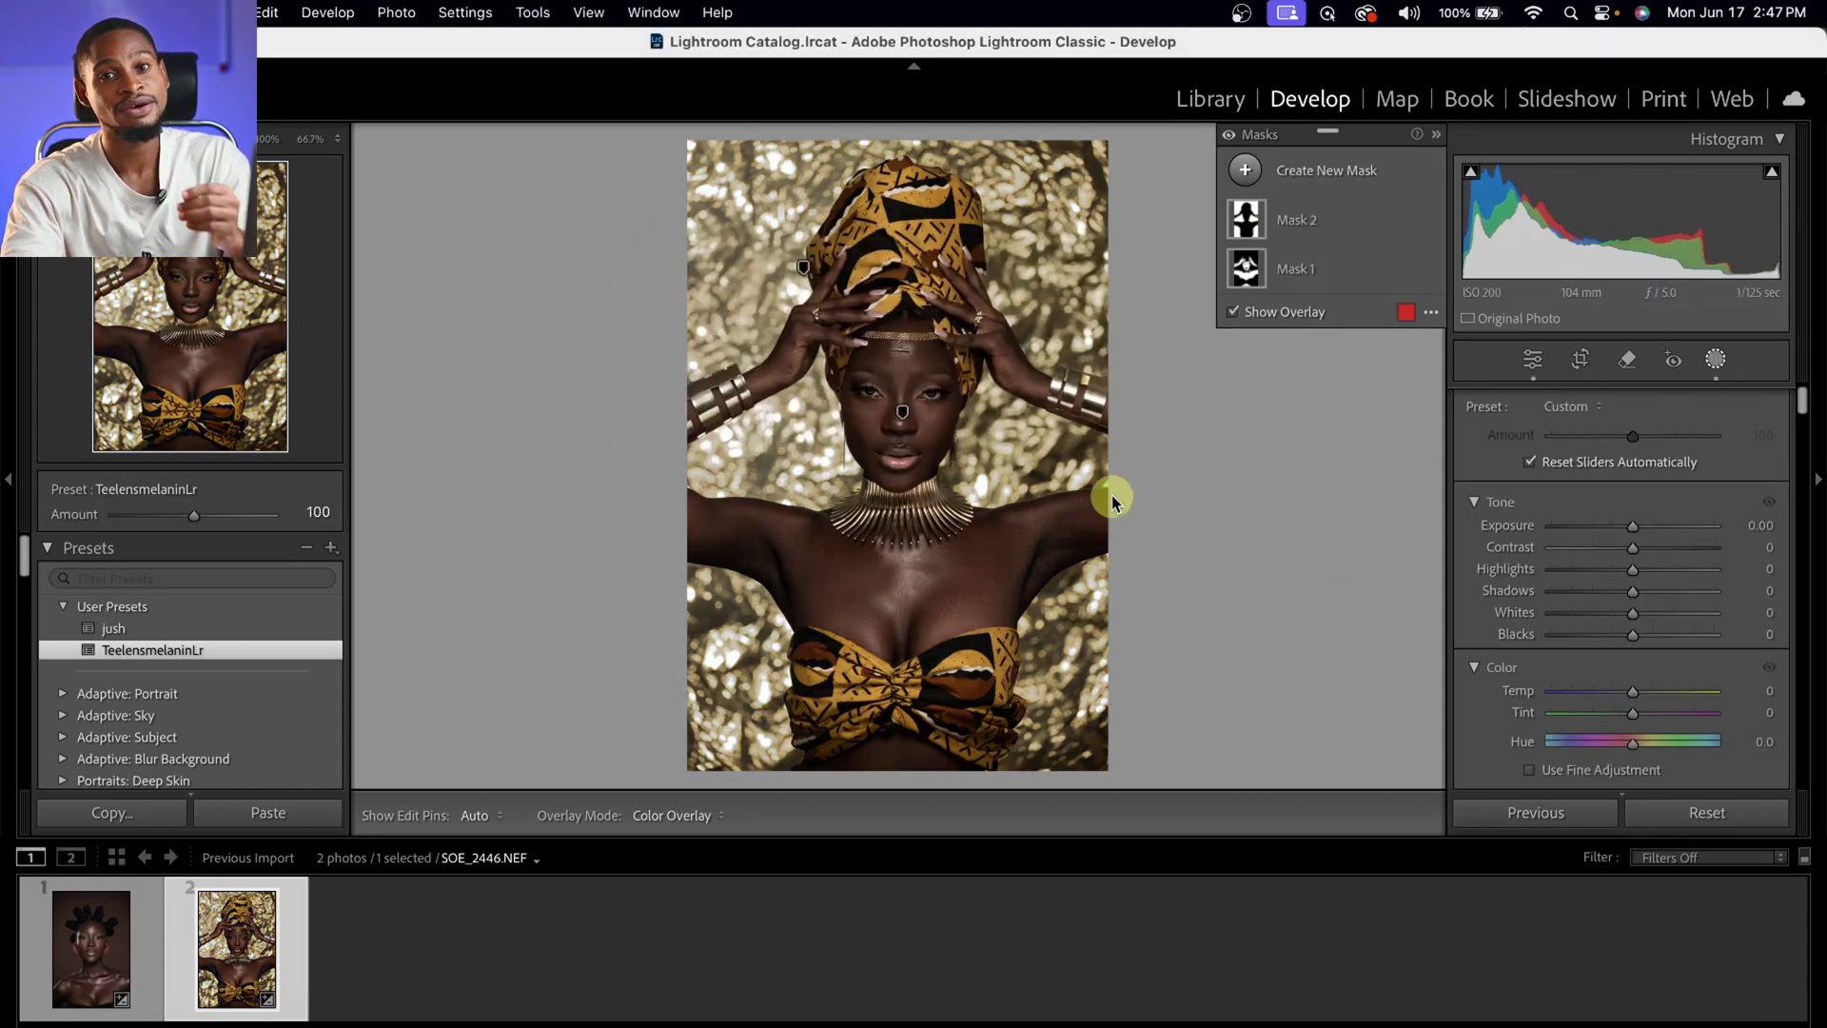
Review Mask 2's backdrop coverage, then select Mask 1 and browse its skin settings.
{"action": "left_click", "coordinate": [1248, 224]}
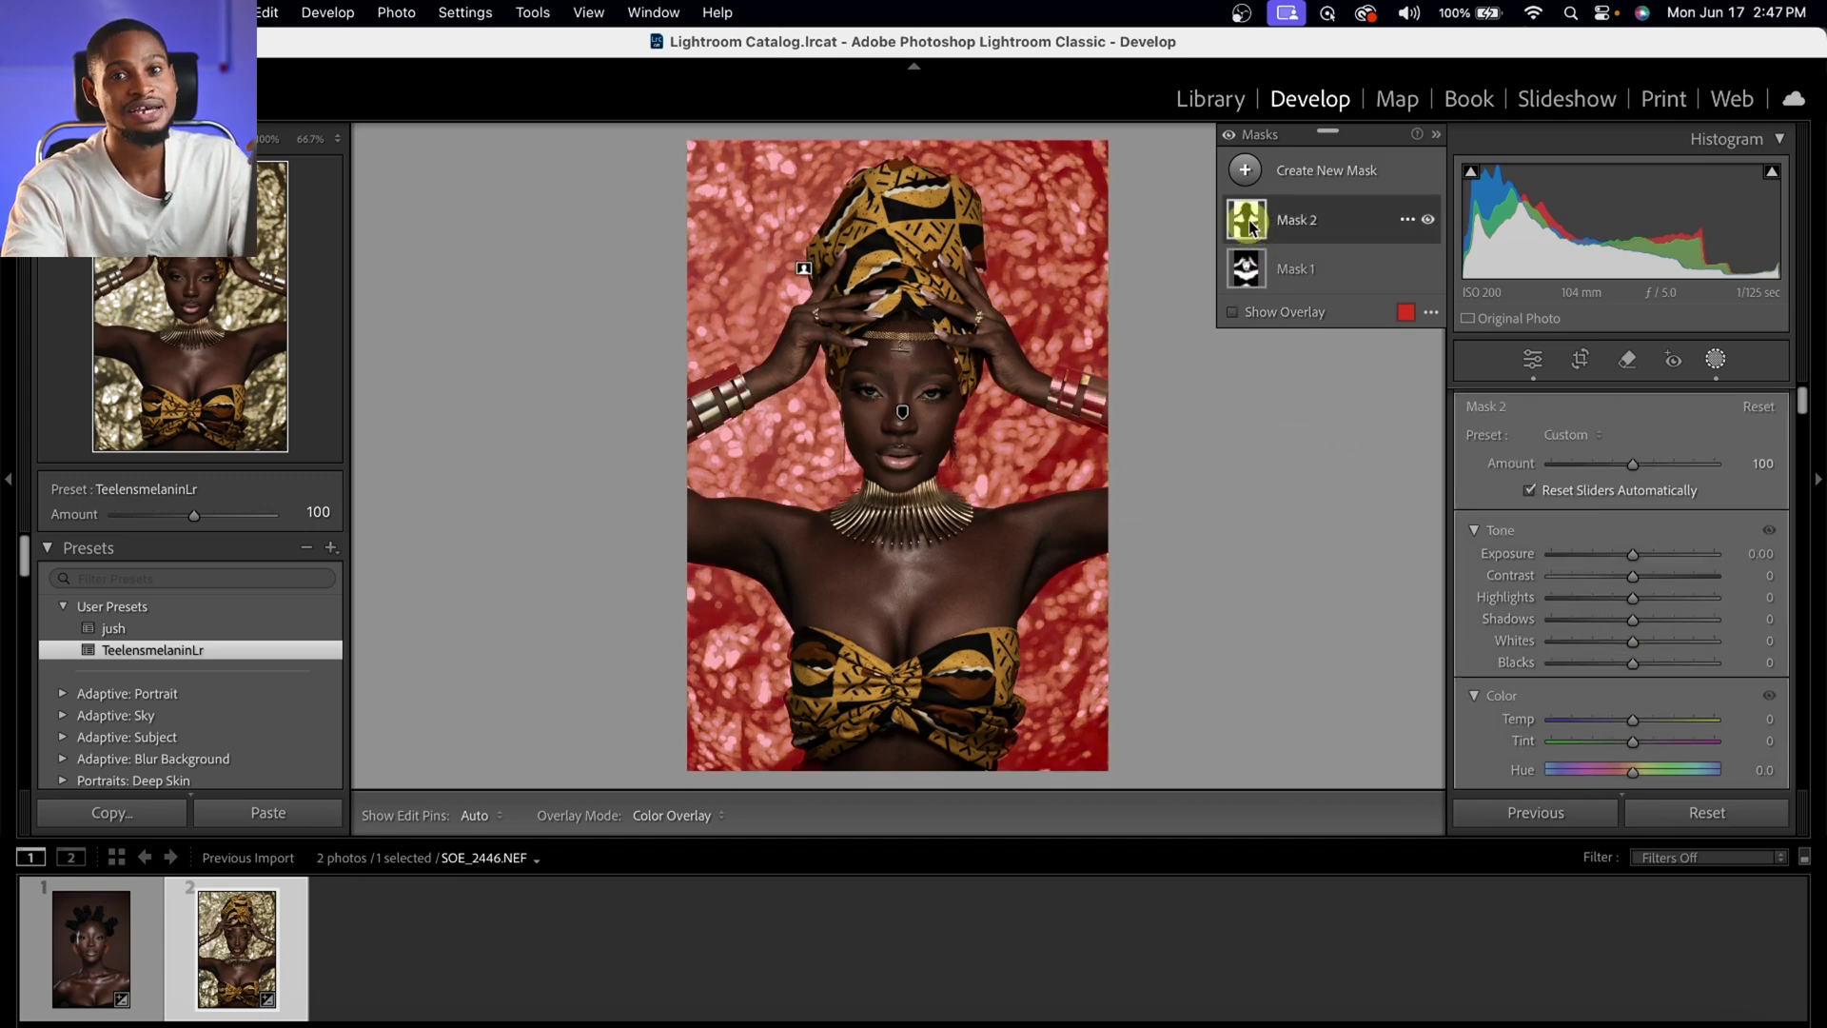
{"action": "left_click", "coordinate": [1246, 272]}
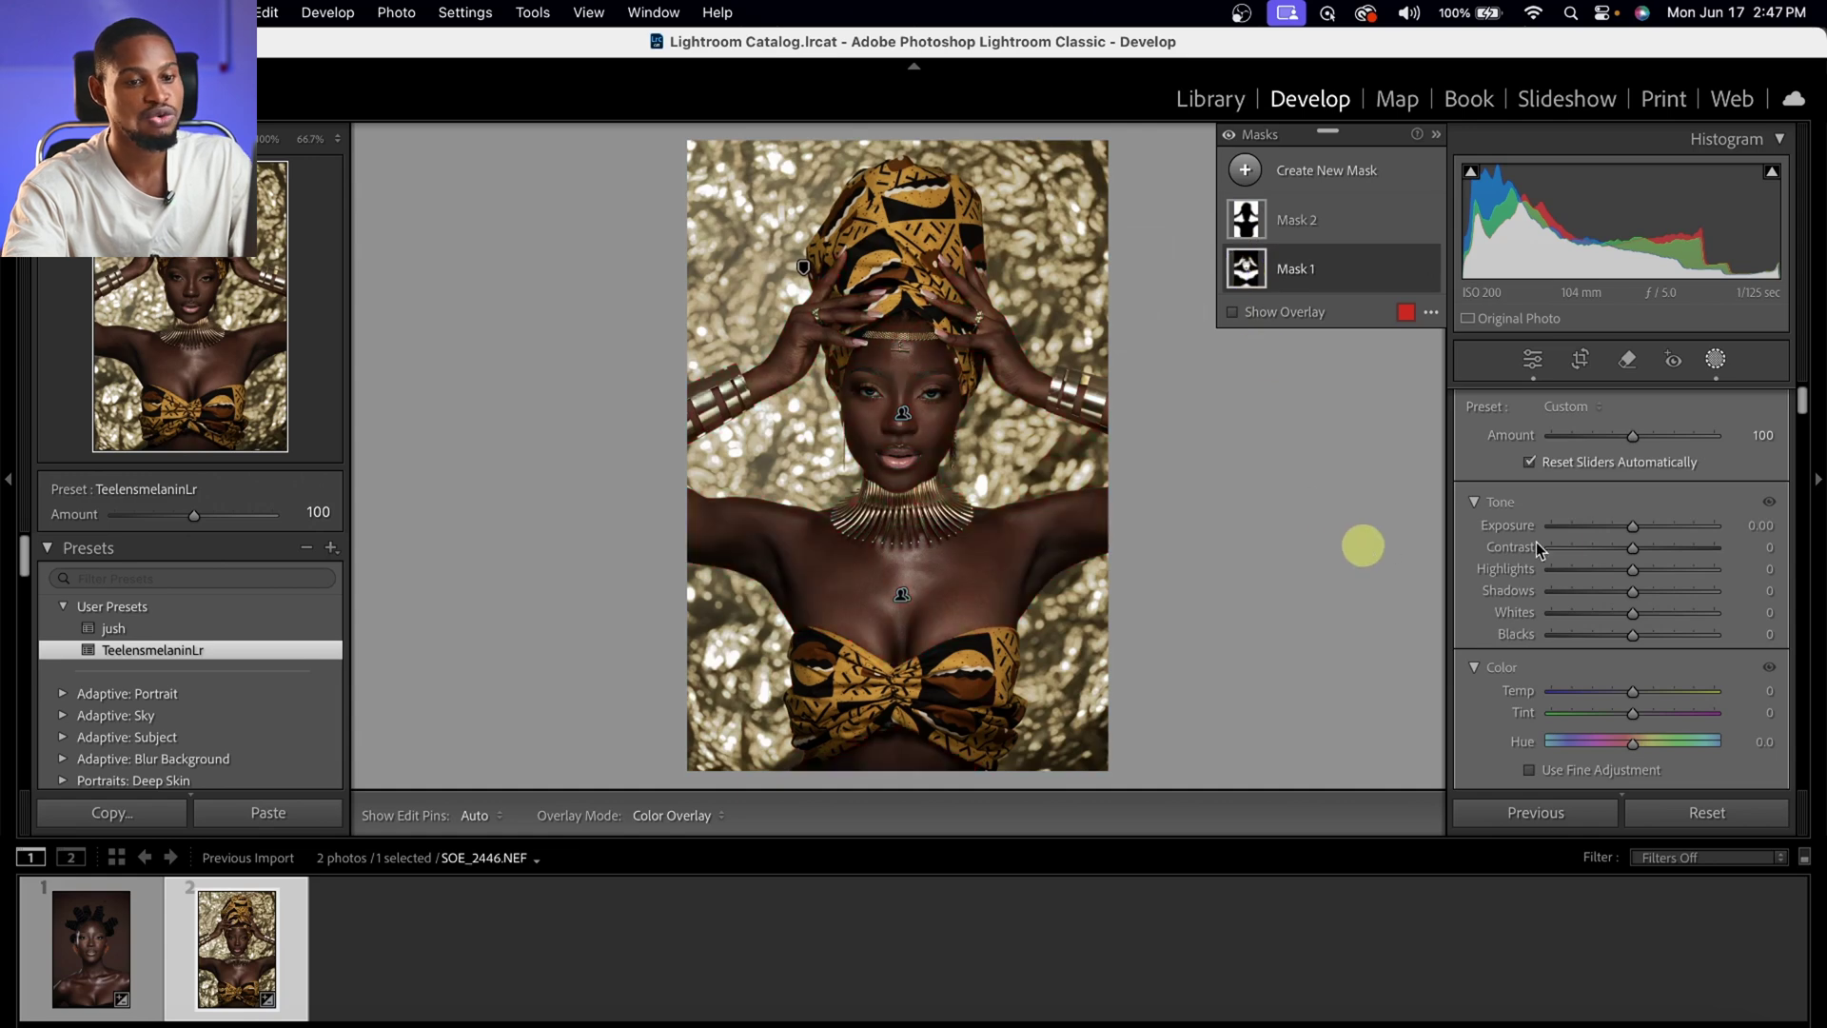
{"action": "scroll", "coordinate": [1667, 695], "scroll_direction": "down", "scroll_amount": 5}
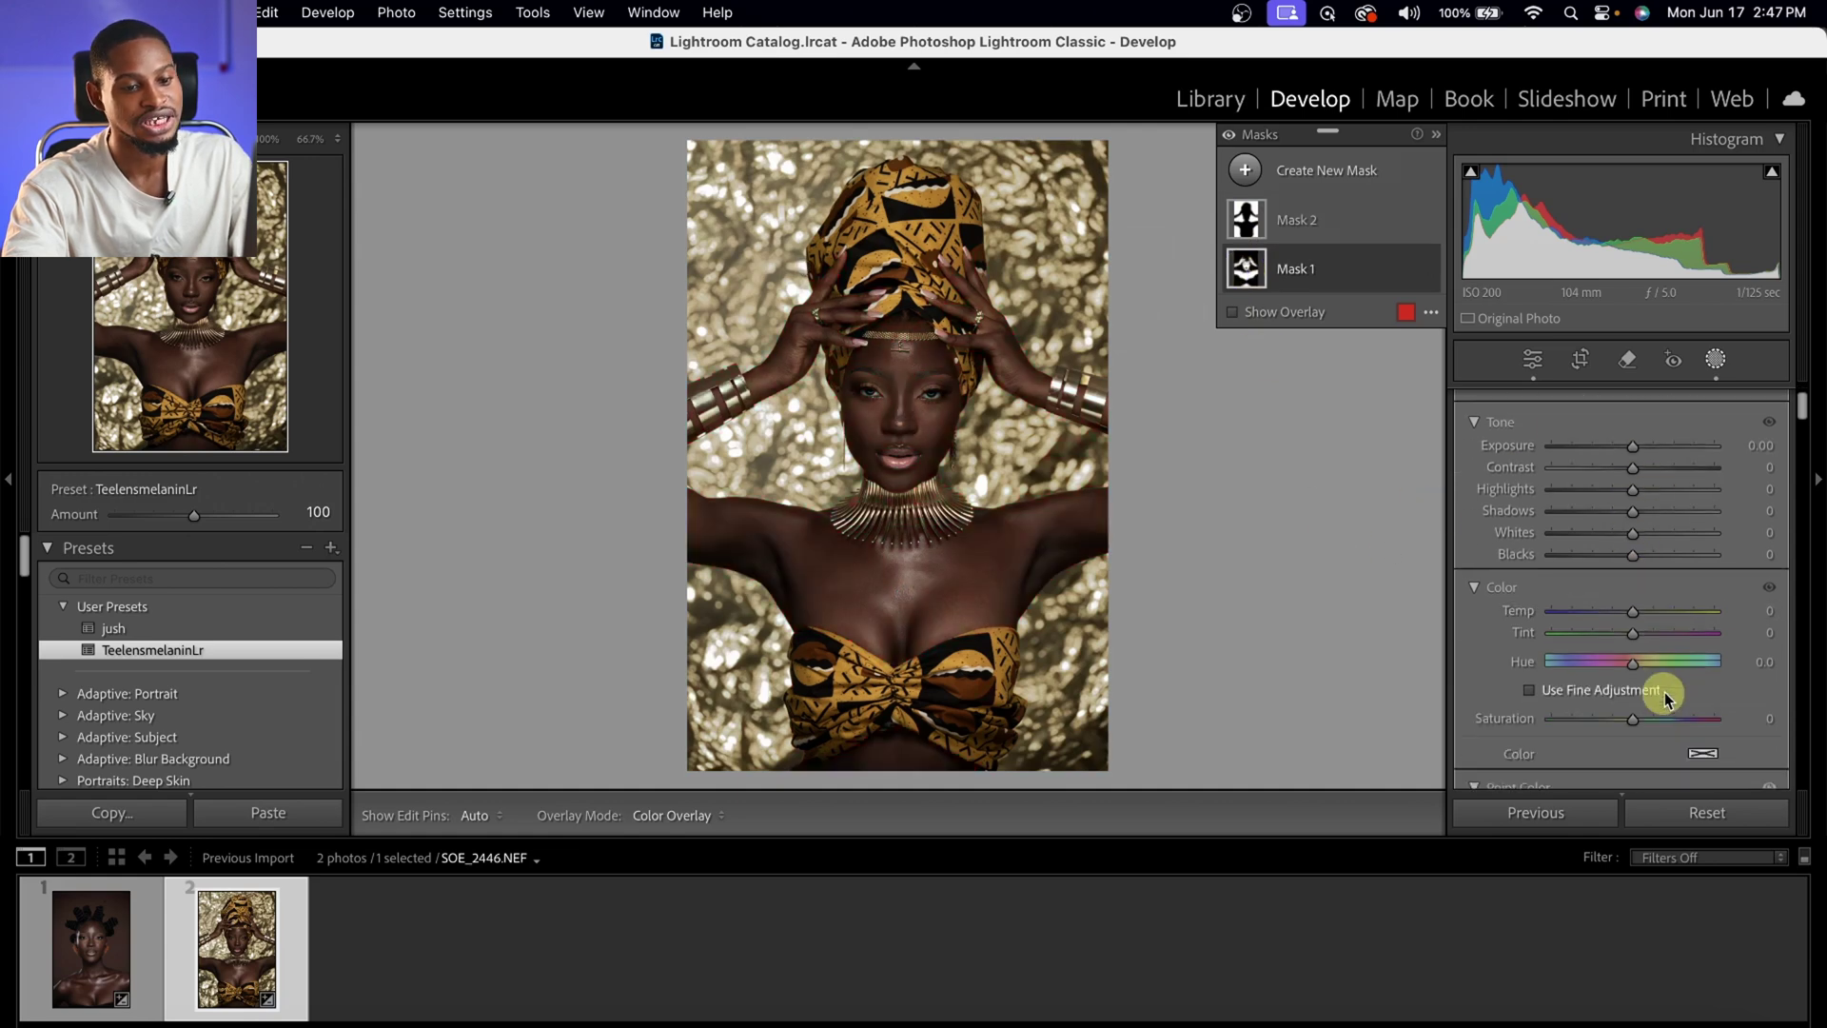
{"action": "scroll", "coordinate": [1665, 759], "scroll_direction": "down", "scroll_amount": 2}
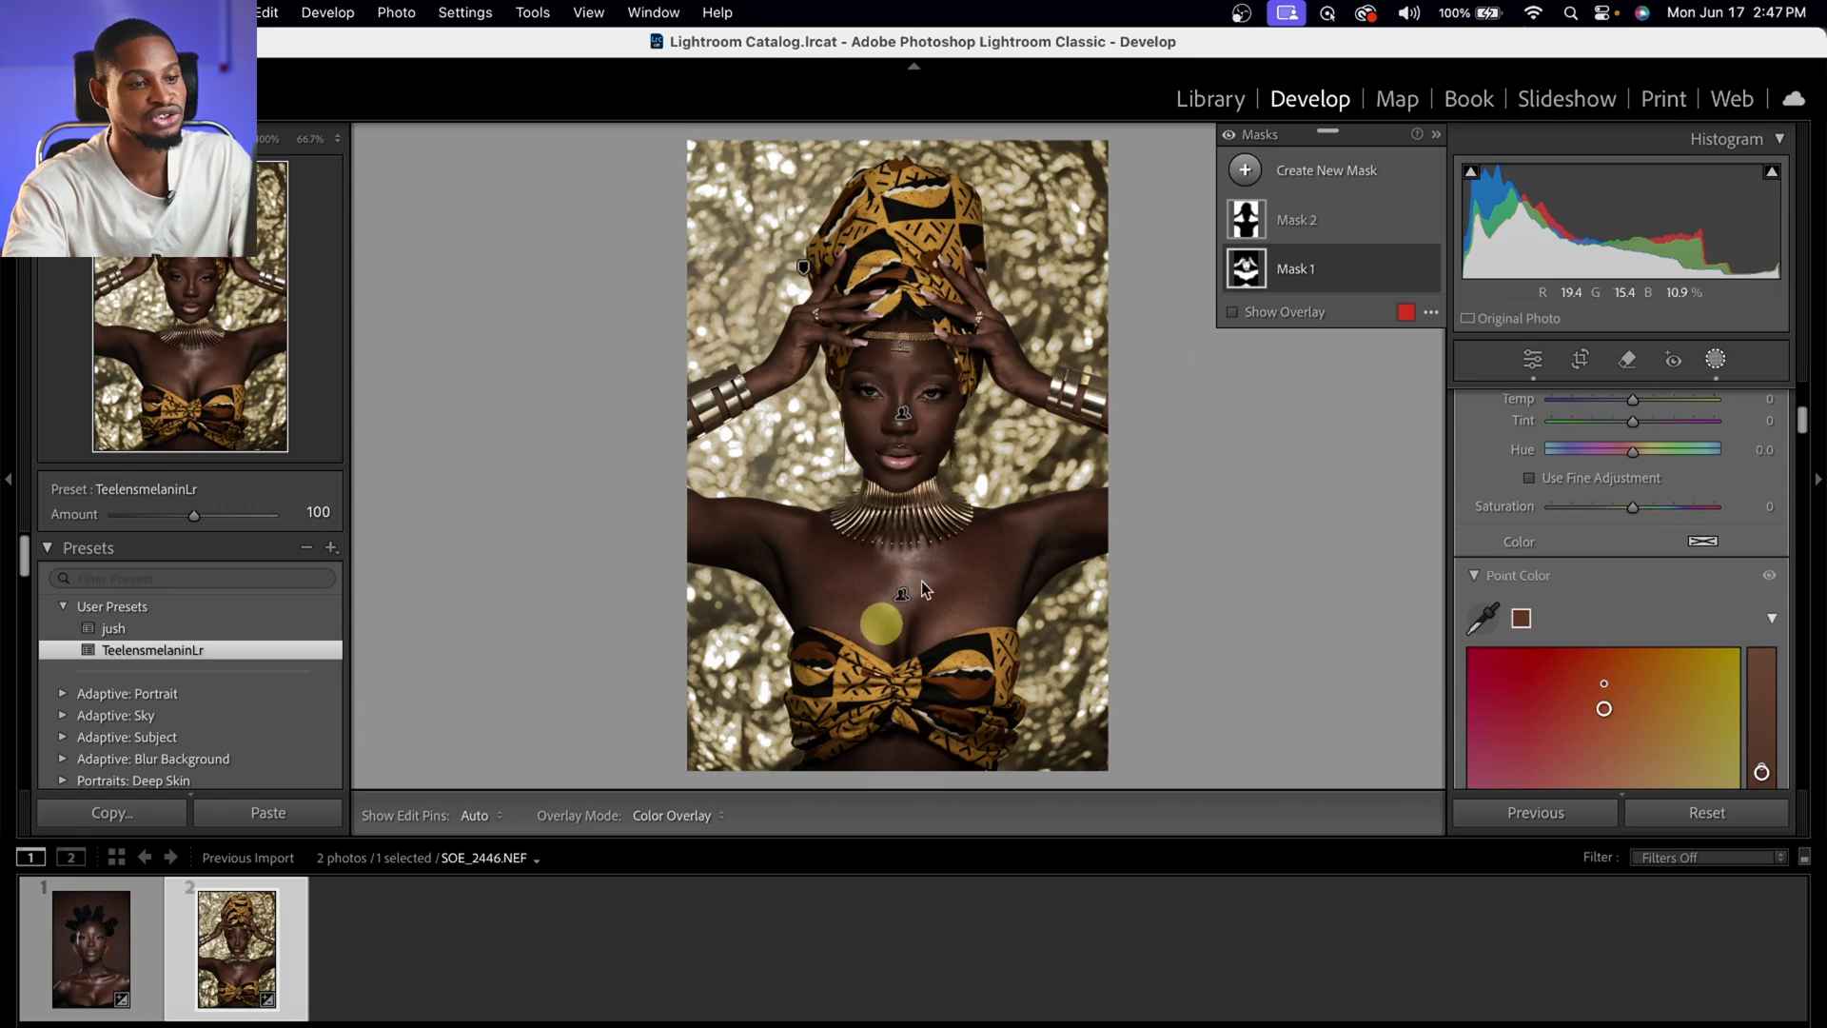
{"action": "scroll", "coordinate": [1470, 552], "scroll_direction": "up", "scroll_amount": 7}
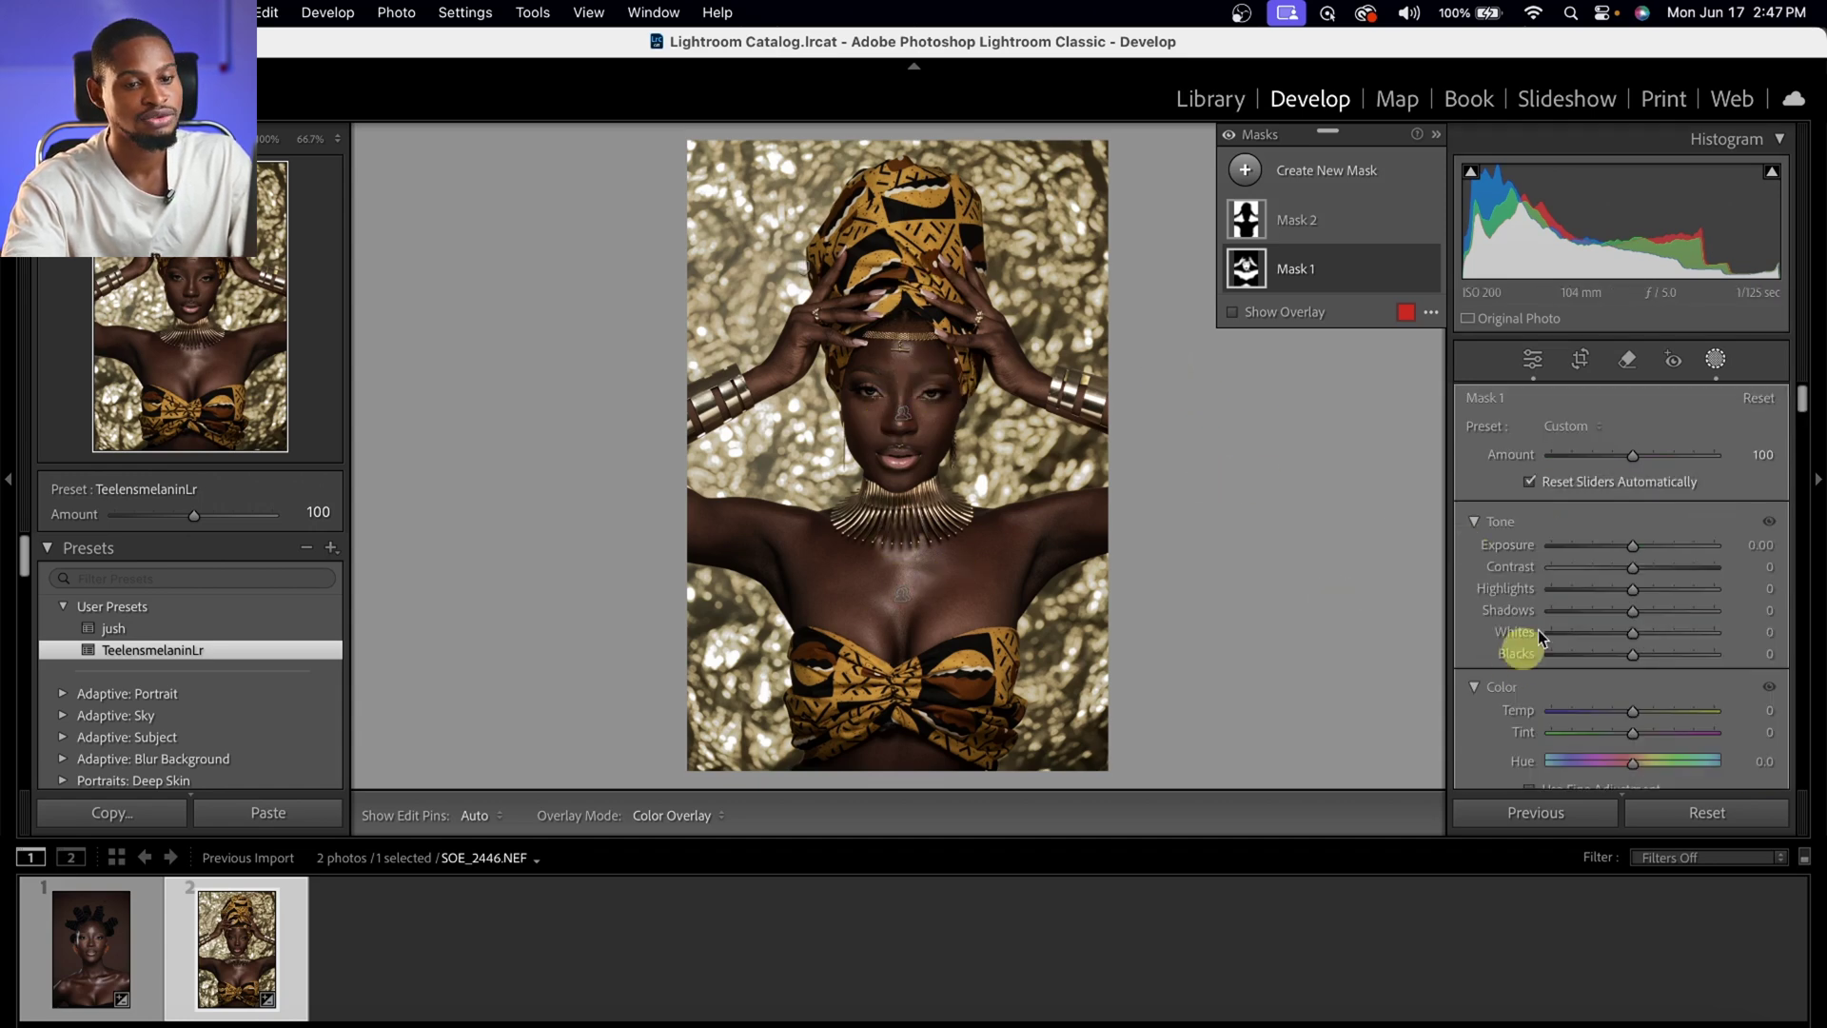
Raise Mask 1's skin Exposure to 0.30 on the gold portrait and toggle Before/After.
{"action": "left_click_drag", "start_coordinate": [1634, 550], "coordinate": [1641, 547]}
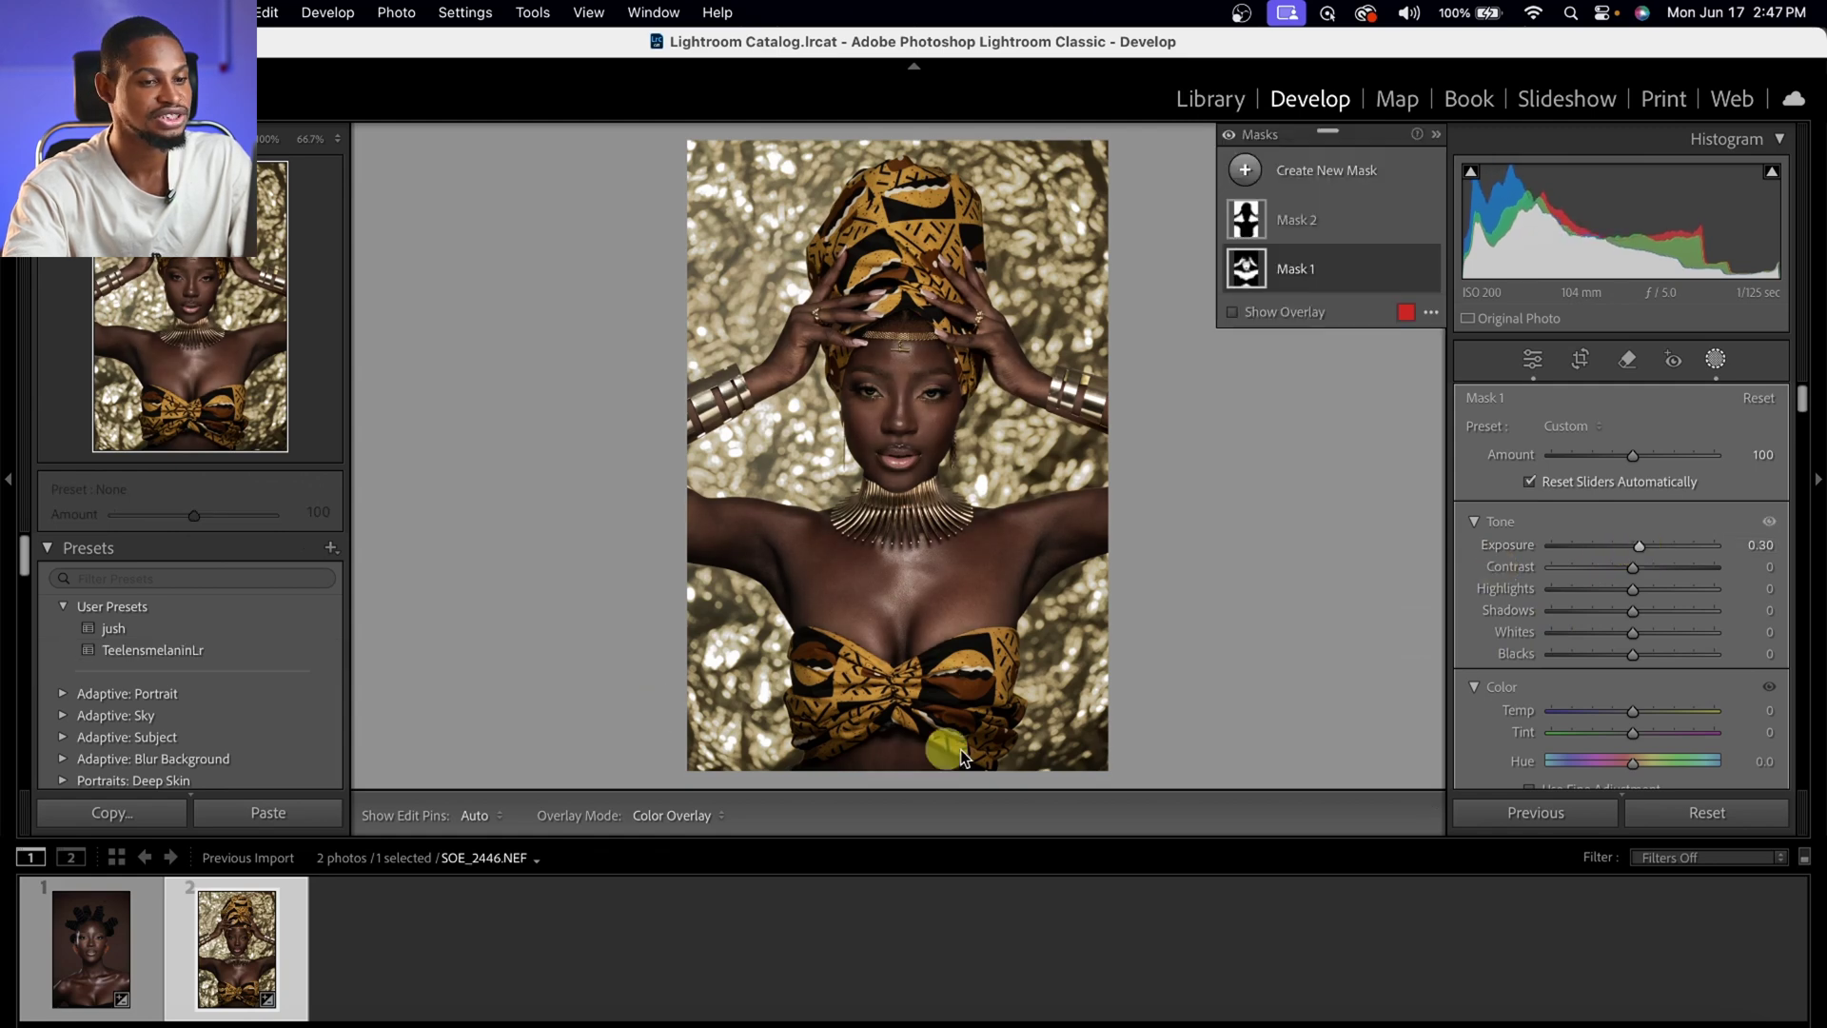
{"action": "key", "text": "backslash"}
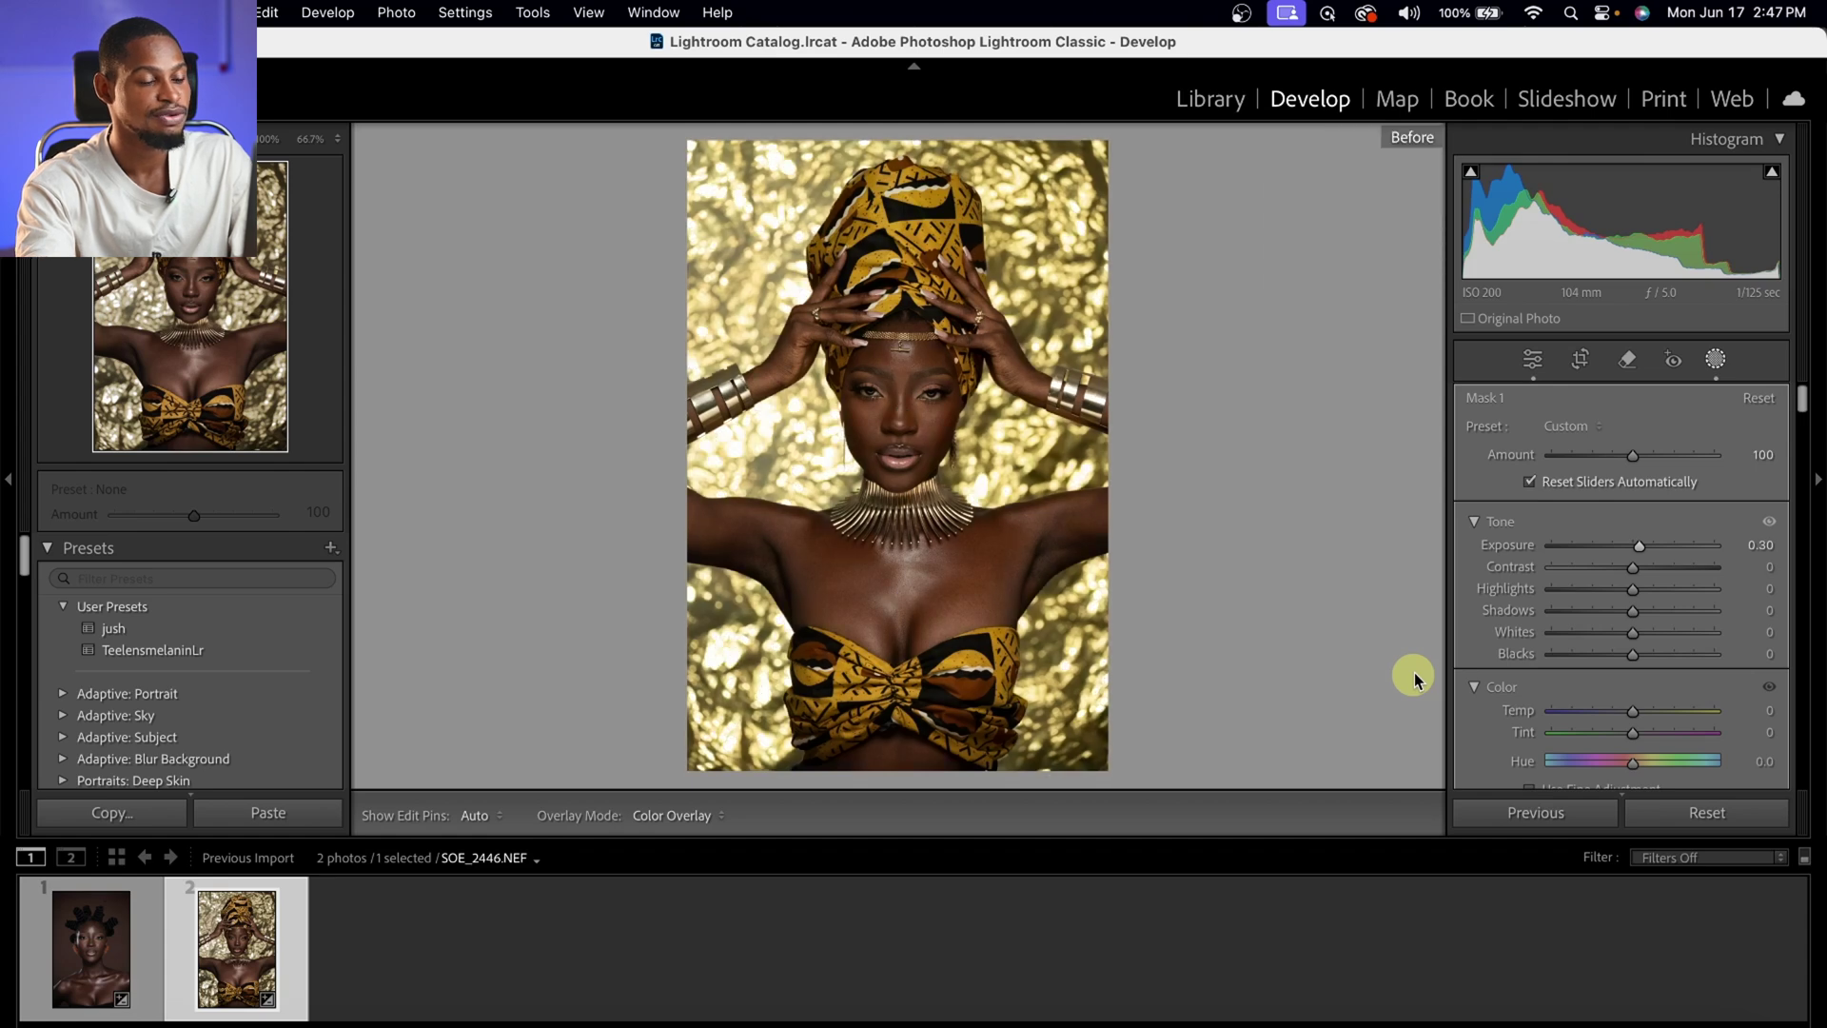
{"action": "key", "text": "backslash"}
{"action": "key", "text": "backslash"}
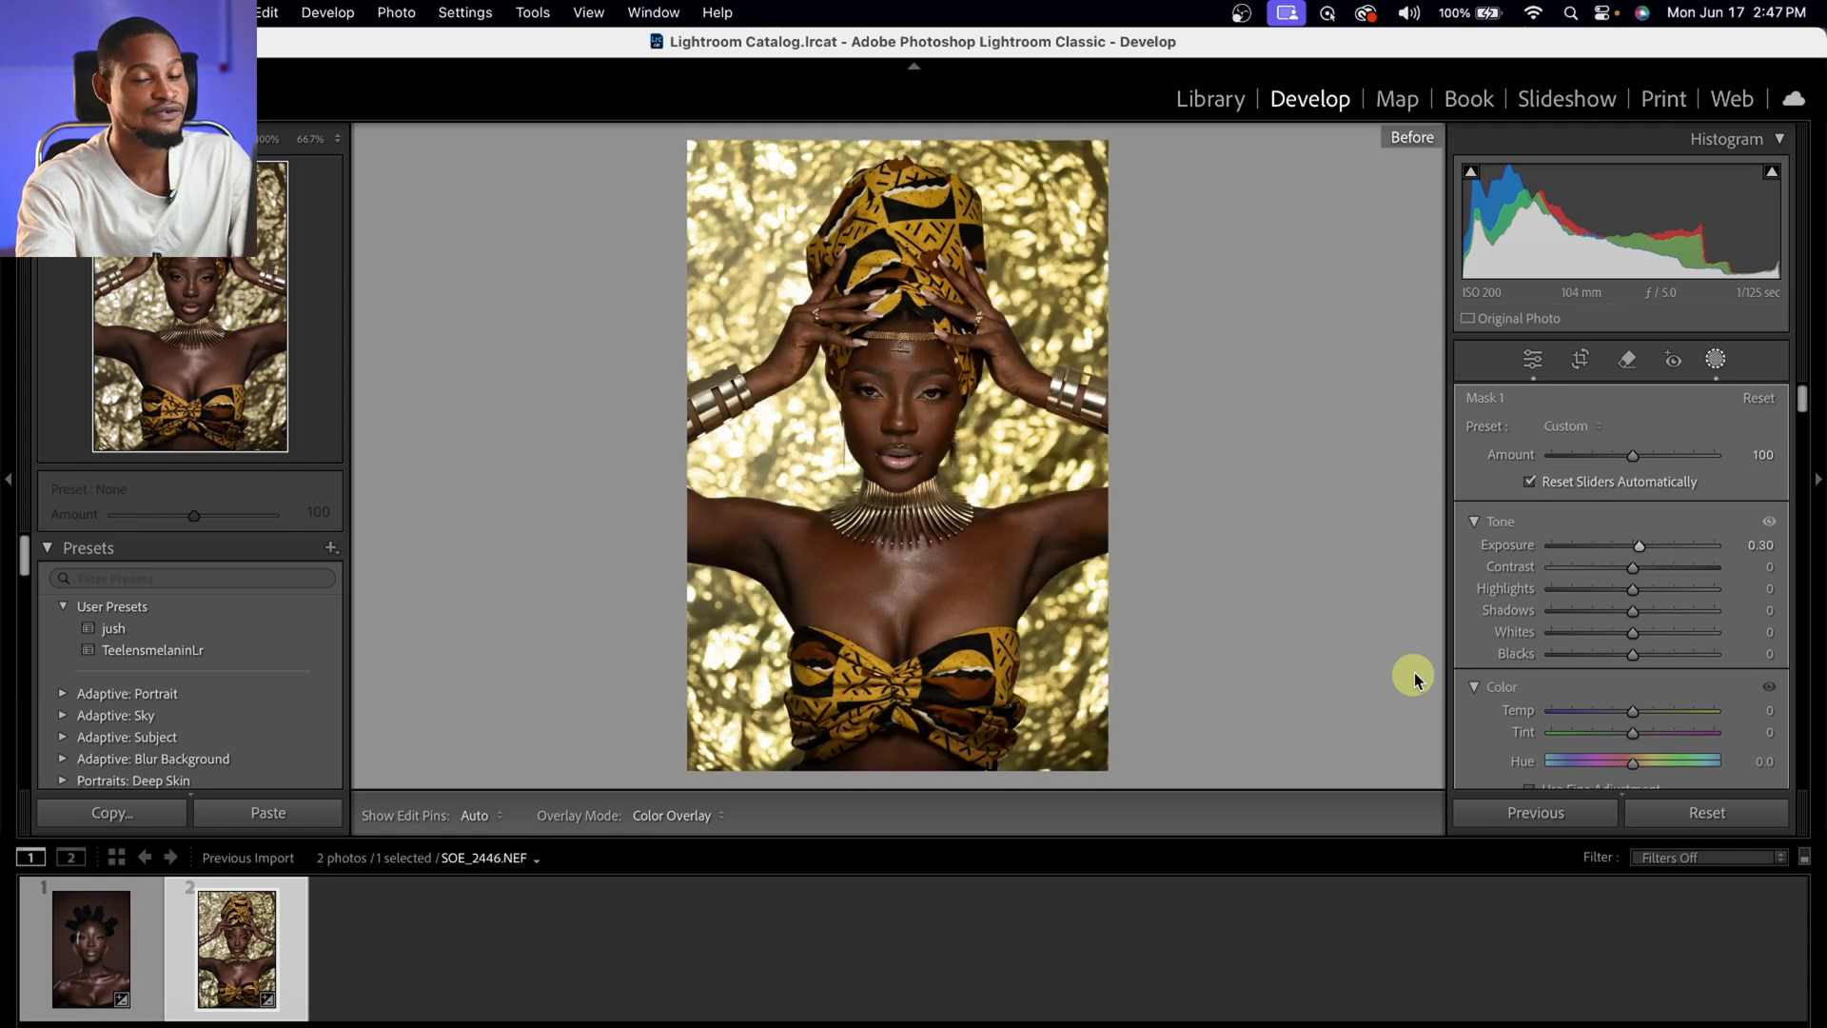
{"action": "key", "text": "backslash"}
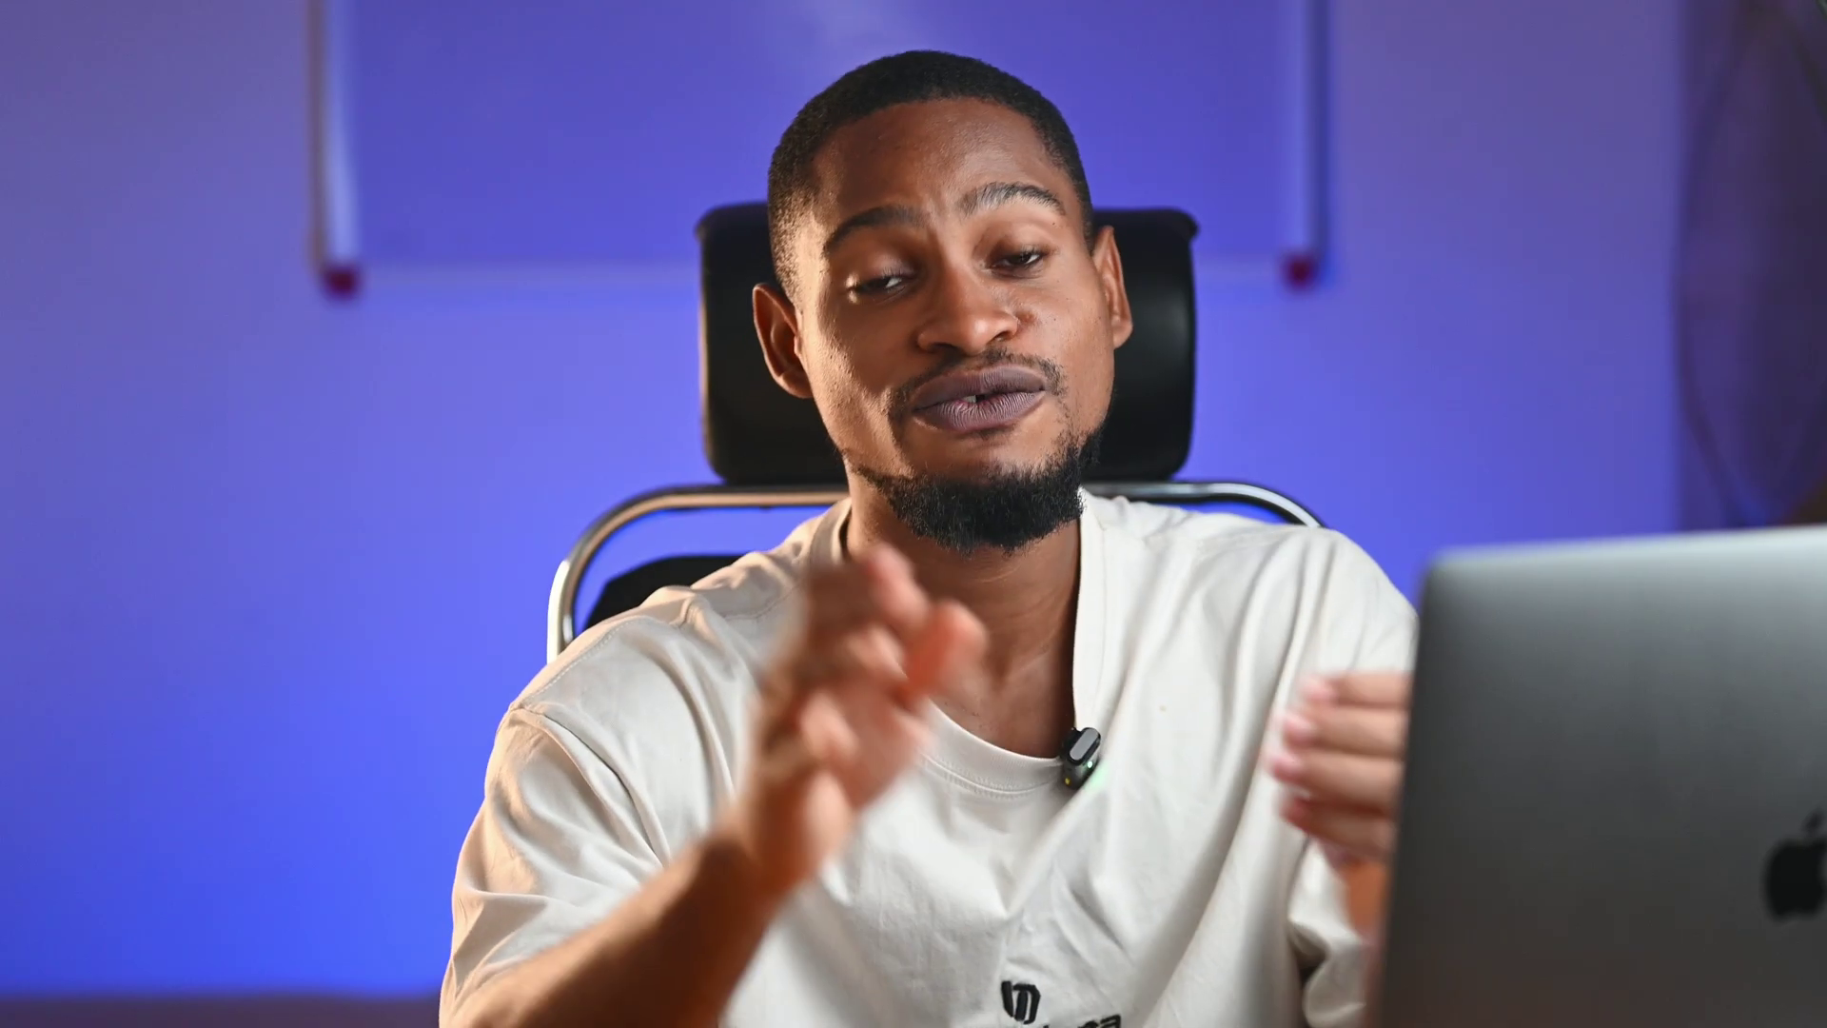